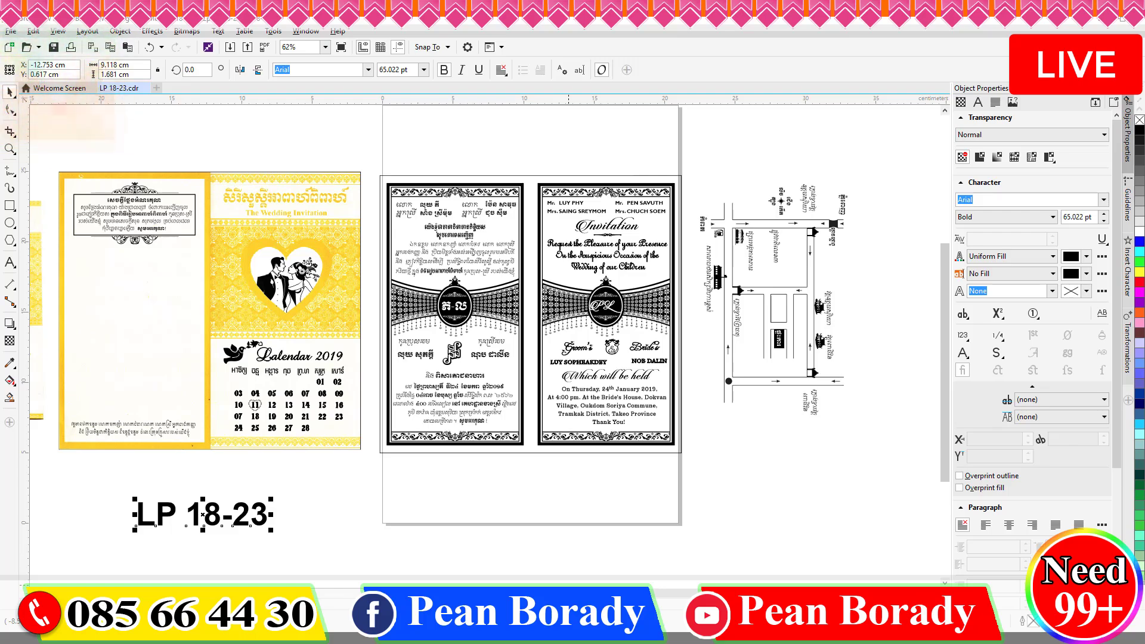
# Zoom to 250% on the black Khmer card and place the text caret in the parents' names.
pyautogui.scroll(2, 460, 230)
pyautogui.scroll(-1, 239, 310)
pyautogui.scroll(4, 411, 406)
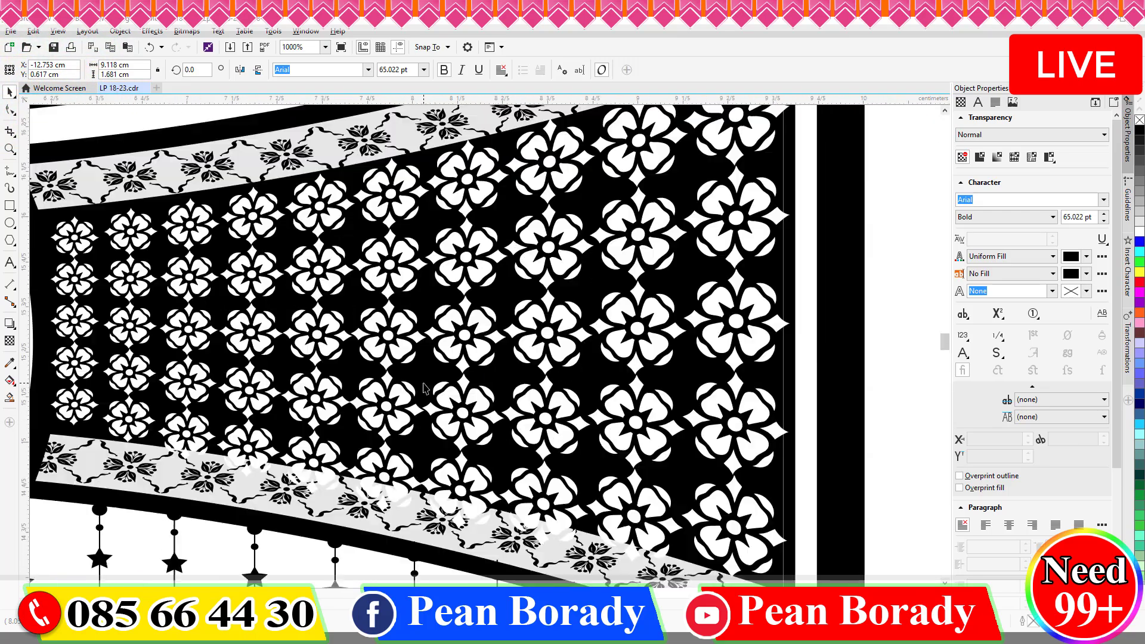
pyautogui.scroll(-3, 517, 358)
pyautogui.scroll(1, 250, 352)
pyautogui.scroll(-1, 355, 367)
pyautogui.scroll(-3, 355, 368)
pyautogui.scroll(3, 460, 334)
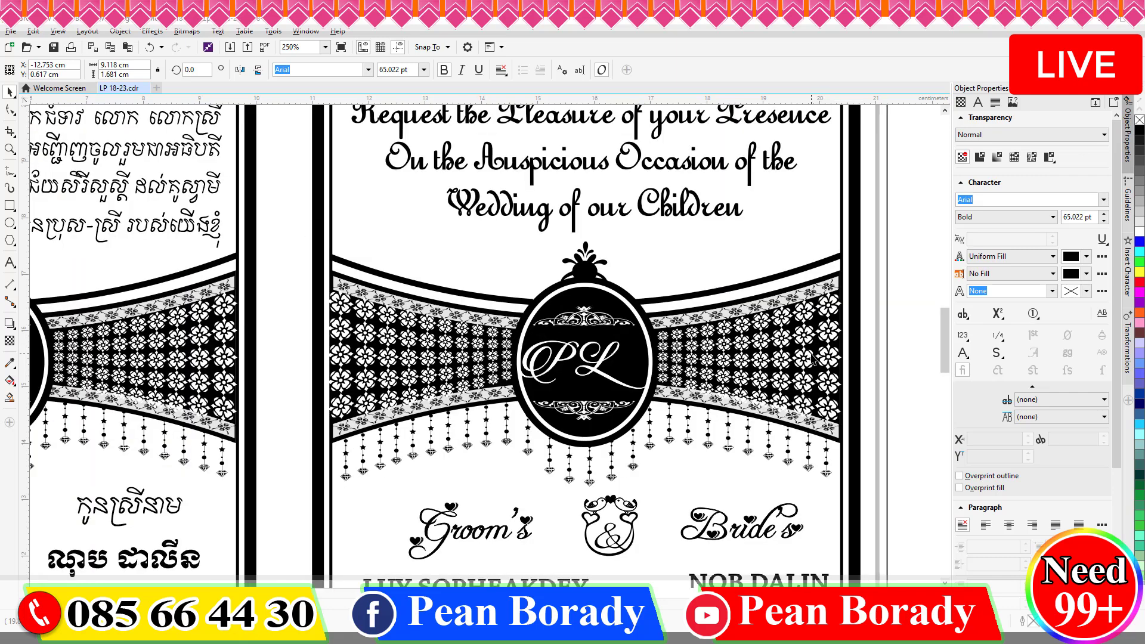
pyautogui.scroll(-3, 459, 334)
pyautogui.scroll(2, 461, 179)
pyautogui.click(5, 261)
pyautogui.click(207, 191)
pyautogui.hotkey('ctrl', 'a')
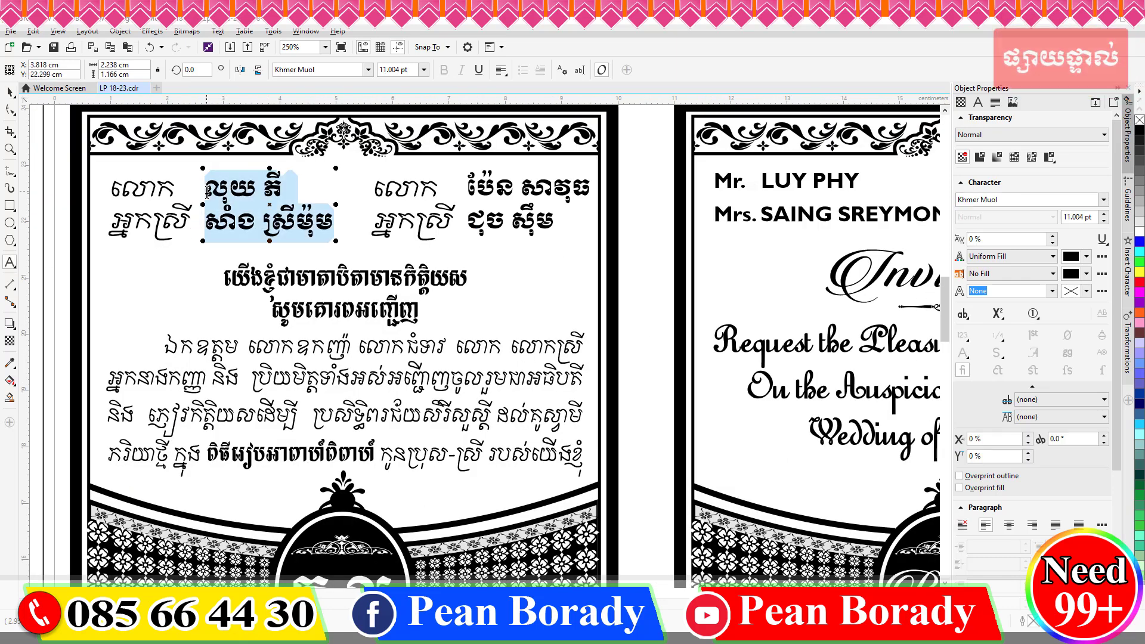
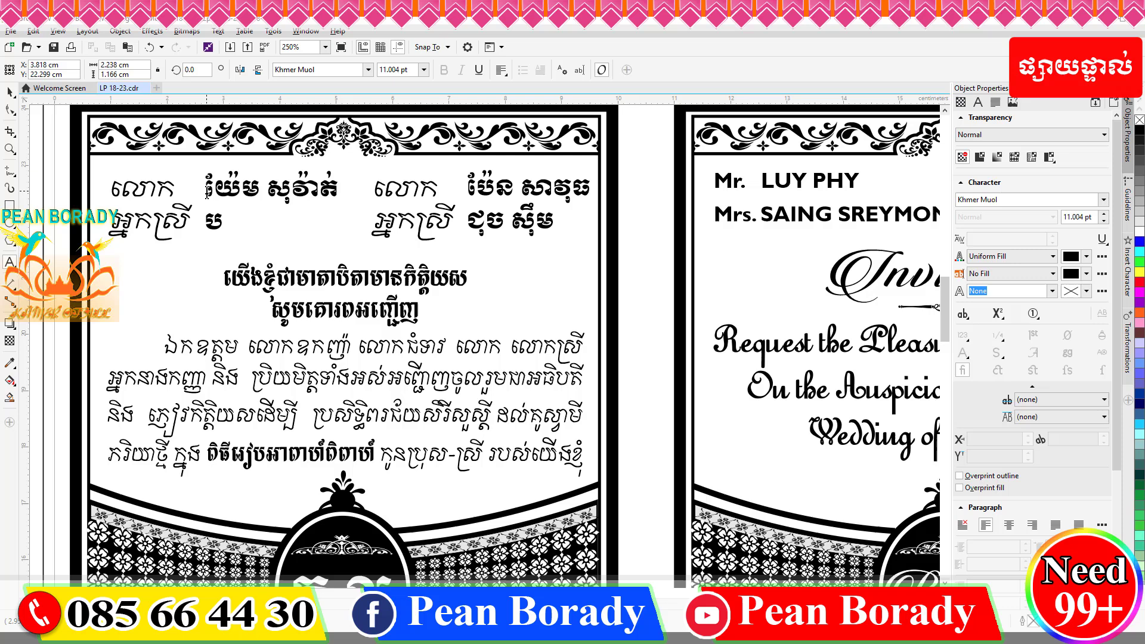
pyautogui.press('super+space')
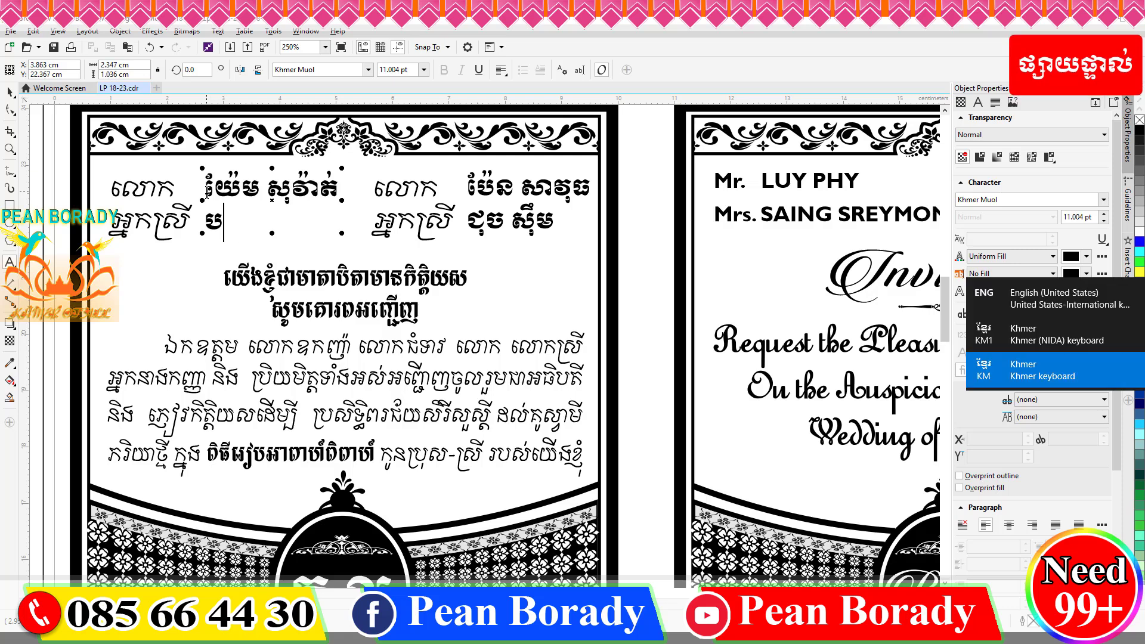
pyautogui.press('BackSpace')
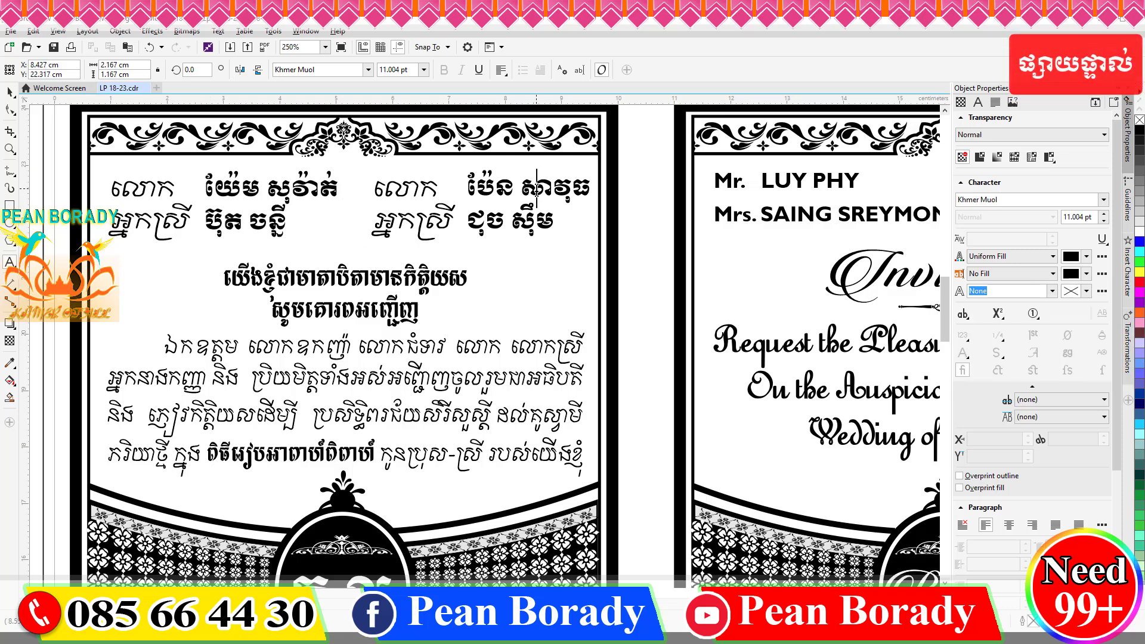
pyautogui.hotkey('ctrl', 'a')
pyautogui.press('Return')
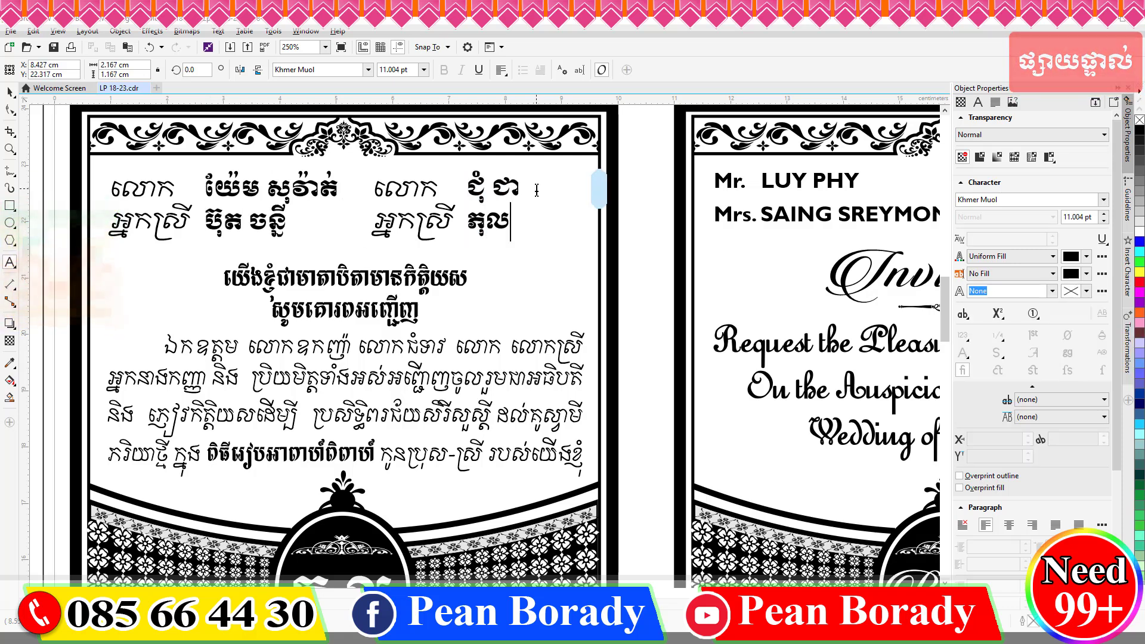
# Replace the groom's name with 'នុត ប' and shift it slightly right.
pyautogui.moveTo(950, 303); pyautogui.dragTo(949, 347)
pyautogui.click(189, 462)
pyautogui.hotkey('ctrl', 'a')
pyautogui.write('នុត ប')
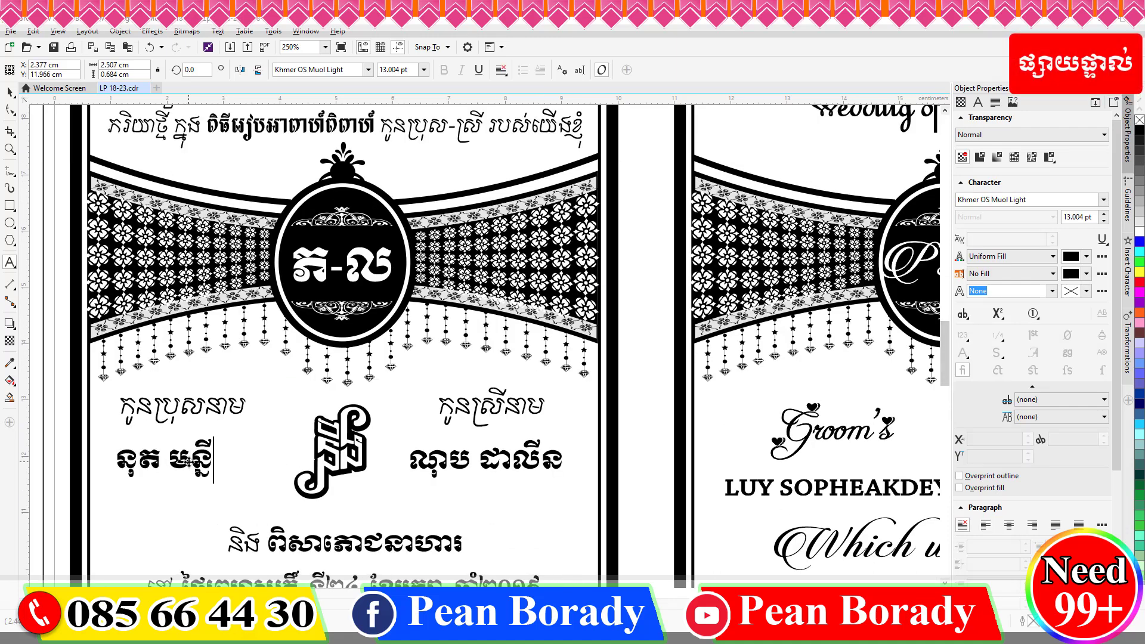
pyautogui.click(9, 93)
pyautogui.moveTo(194, 459); pyautogui.dragTo(208, 459)
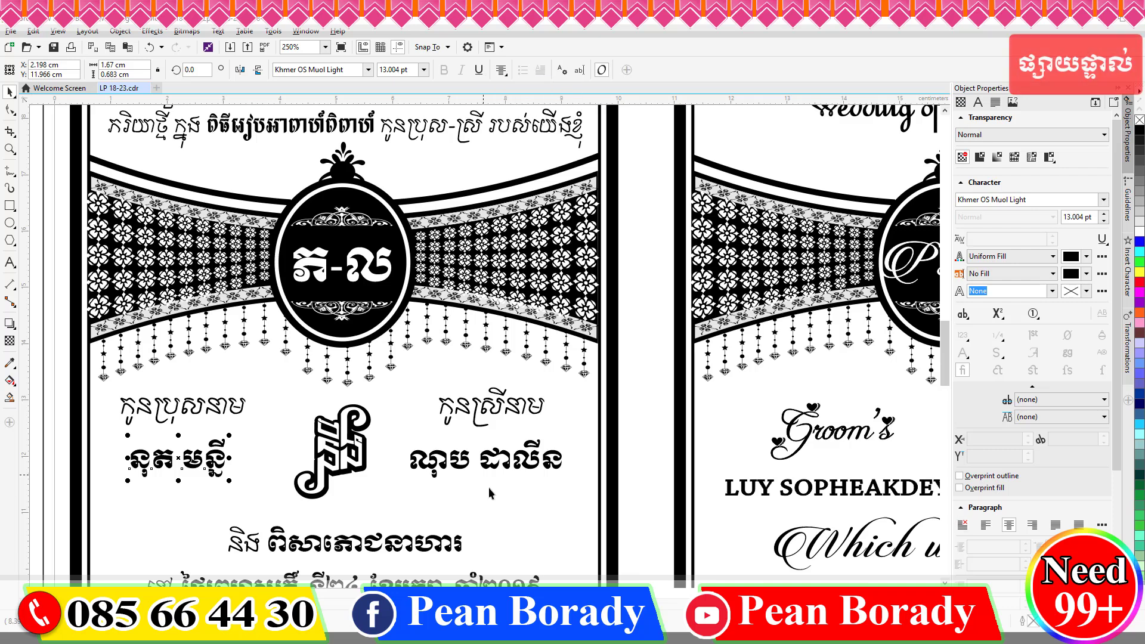
pyautogui.click(490, 469)
pyautogui.click(10, 263)
pyautogui.click(490, 459)
pyautogui.hotkey('ctrl', 'a')
pyautogui.click(502, 70)
pyautogui.click(518, 113)
pyautogui.click(9, 92)
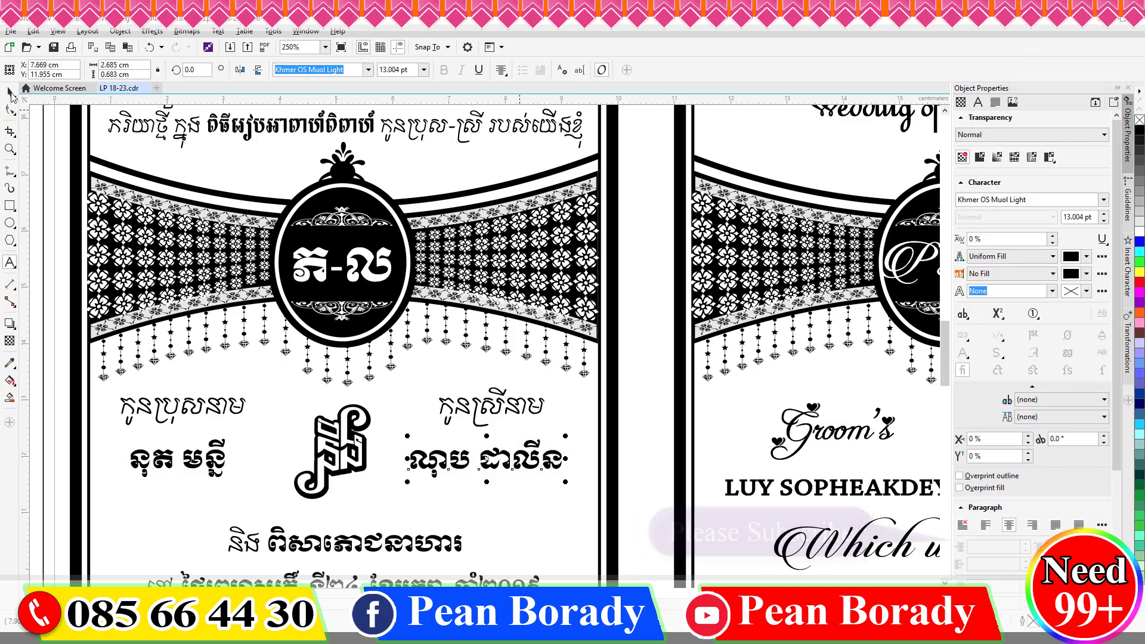
pyautogui.press('Right')
pyautogui.press('Right')
pyautogui.click(10, 262)
pyautogui.hotkey('ctrl', 'a')
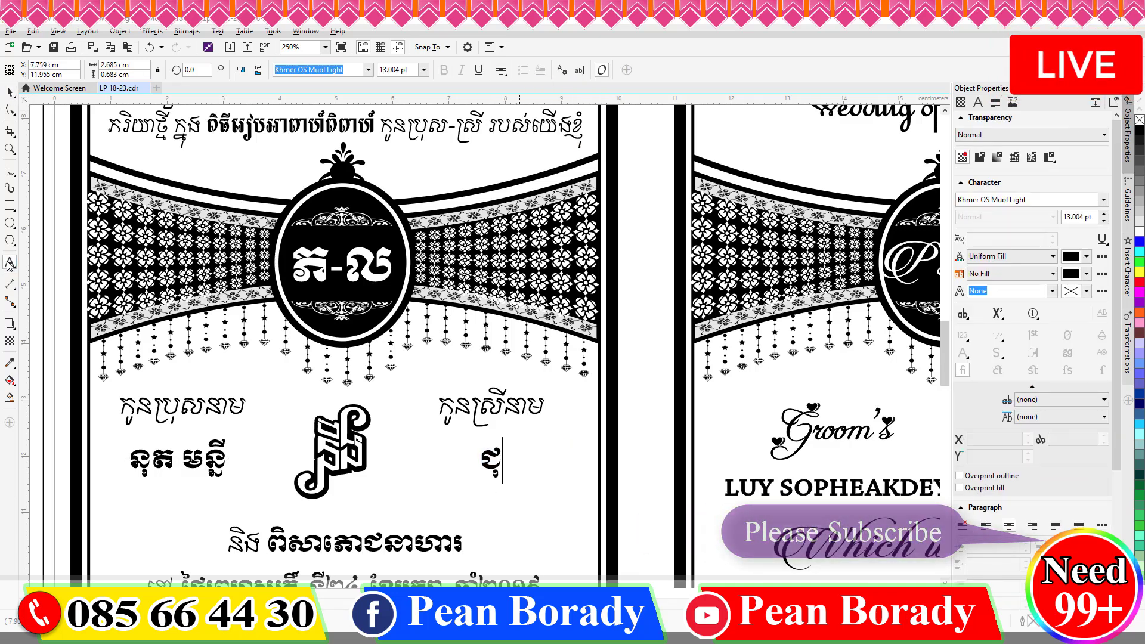
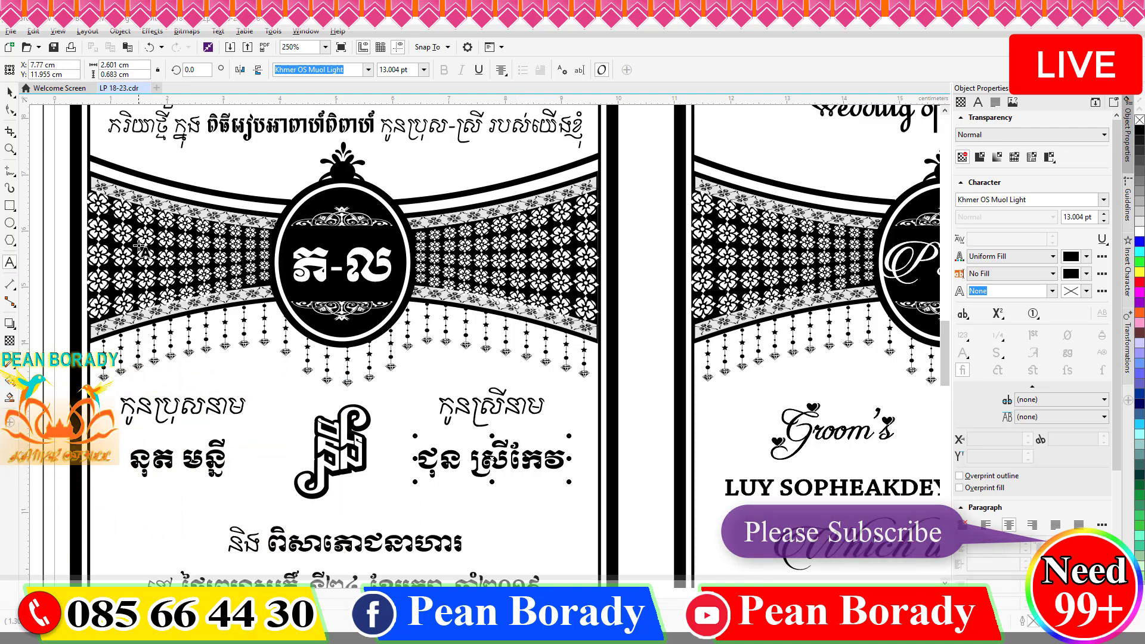
pyautogui.click(317, 265)
pyautogui.hotkey('ctrl', 'a')
# Replace the emblem initials with 'ន-ក'.
pyautogui.write('ន-ក')
pyautogui.scroll(-1, 268, 263)
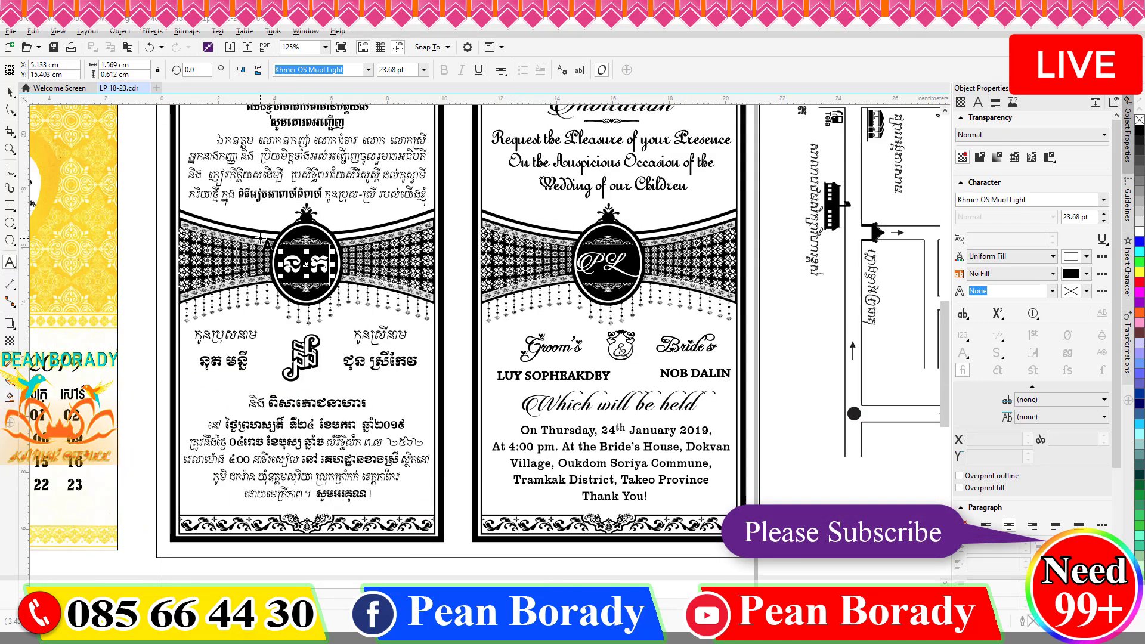
pyautogui.scroll(1, 280, 451)
pyautogui.hscroll(-2, 438, 539)
# Change the weekday to 'ចន្ទ' (Monday) and the day number to '១១'.
pyautogui.hotkey('shift', 'Right')
pyautogui.hotkey('shift', 'Right')
pyautogui.hotkey('shift', 'Right')
pyautogui.hotkey('shift', 'Right')
pyautogui.hotkey('shift', 'Right')
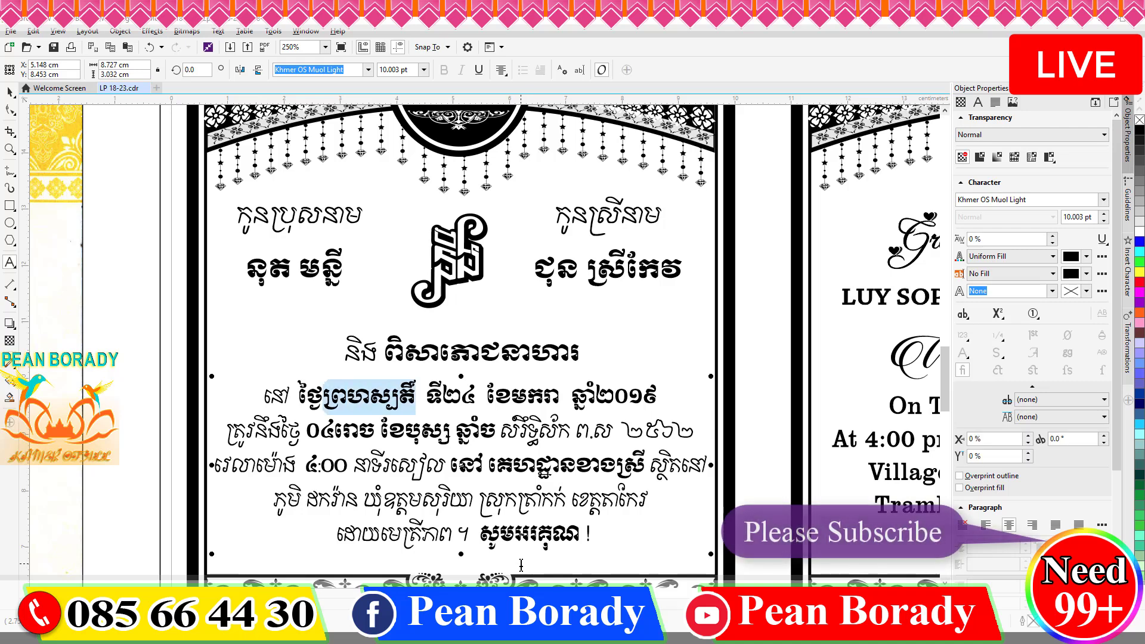
pyautogui.write('ចន្ទ')
pyautogui.press('Right')
pyautogui.press('Right')
pyautogui.press('Right')
pyautogui.press('BackSpace')
pyautogui.write('១១')
pyautogui.press('Delete')
pyautogui.press('Right')
pyautogui.press('Right')
pyautogui.press('Right')
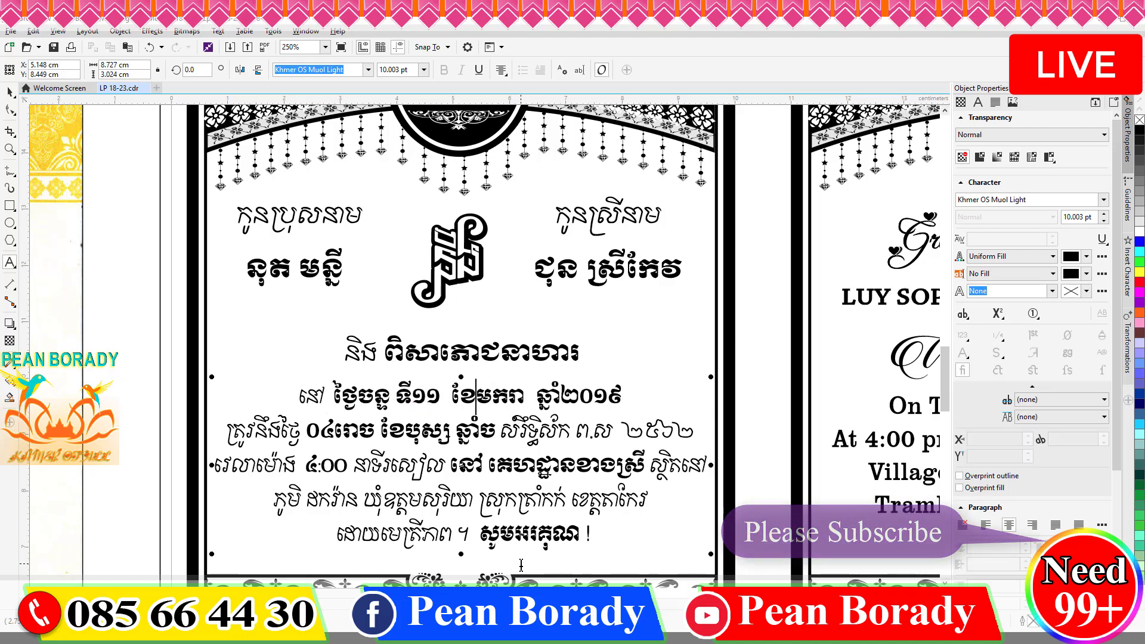
pyautogui.hotkey('shift', 'Right')
pyautogui.hotkey('shift', 'Right')
pyautogui.hotkey('shift', 'Right')
pyautogui.press('Delete')
pyautogui.write('កុ')
# Correct the day to '១១' and rewrite the month as 'កុម្ភៈ' (February).
pyautogui.hotkey('ctrl', 'z')
pyautogui.hotkey('ctrl', 'z')
pyautogui.write('១១')
pyautogui.press('Delete')
pyautogui.press('Right')
pyautogui.press('Right')
pyautogui.press('Right')
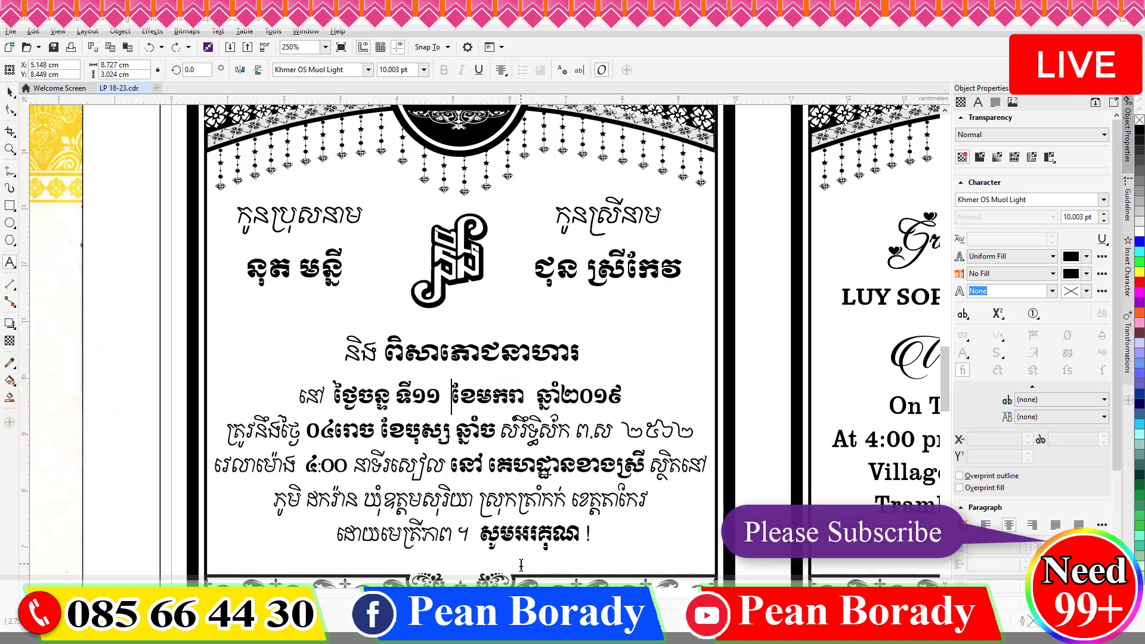
pyautogui.press('Delete')
pyautogui.press('Right')
pyautogui.write('ុ')
pyautogui.press('Delete')
pyautogui.press('Delete')
pyautogui.write('ម្ភៈ')
pyautogui.press('Escape')
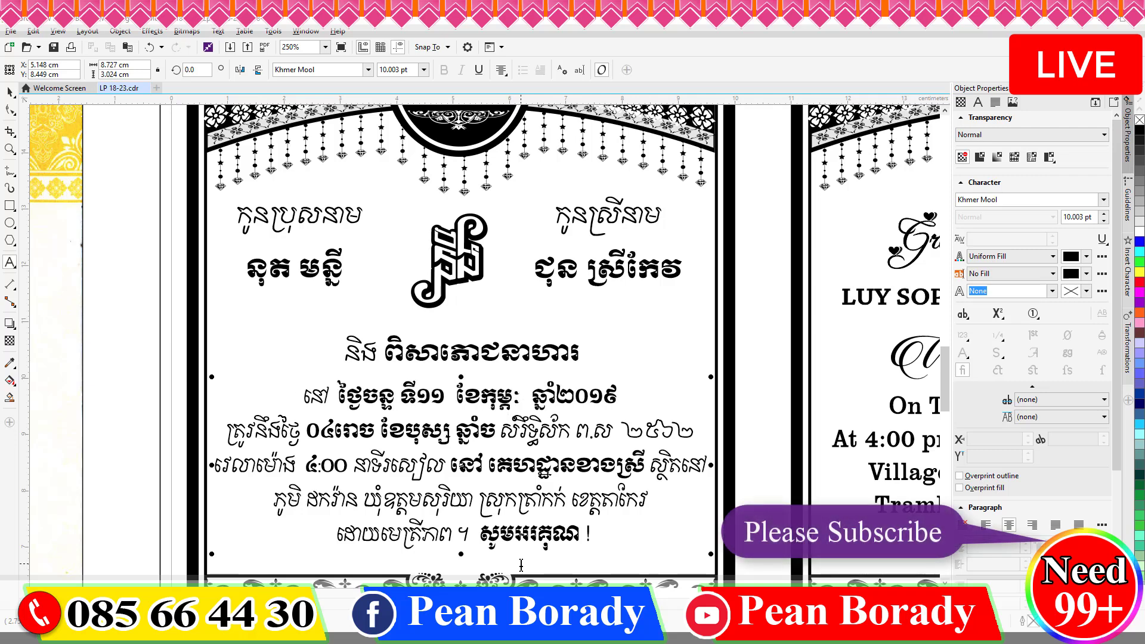
# Replace the lunar date with '០៧កើត'.
pyautogui.click(419, 399)
pyautogui.click(492, 398)
pyautogui.click(565, 398)
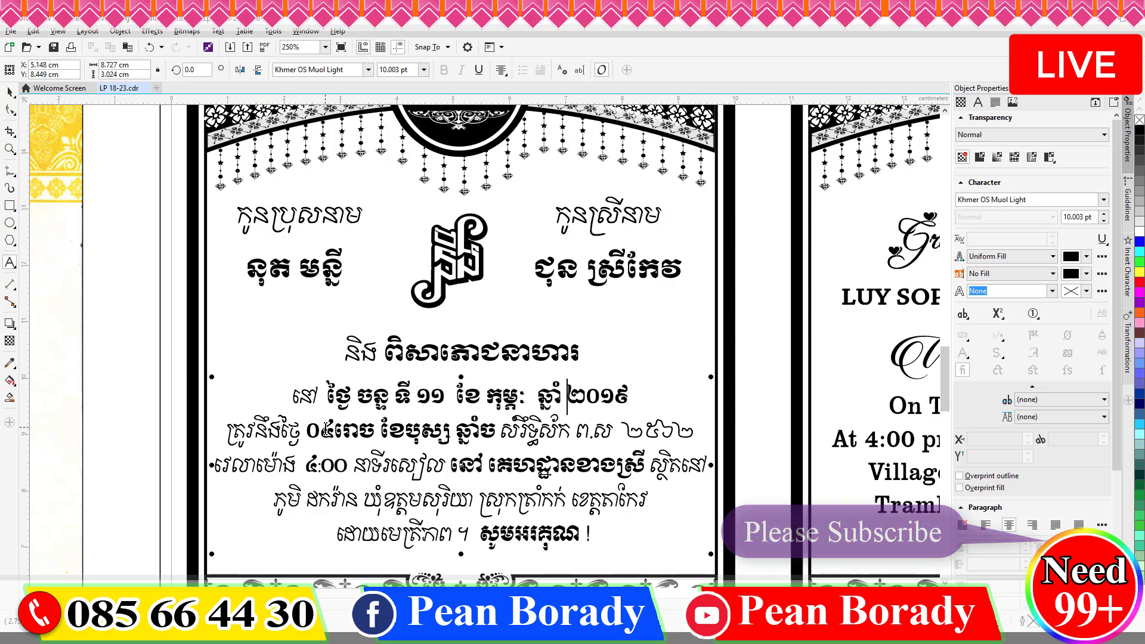
pyautogui.hotkey('shift', 'Left')
pyautogui.hotkey('shift', 'Left')
pyautogui.write('០៧កើត')
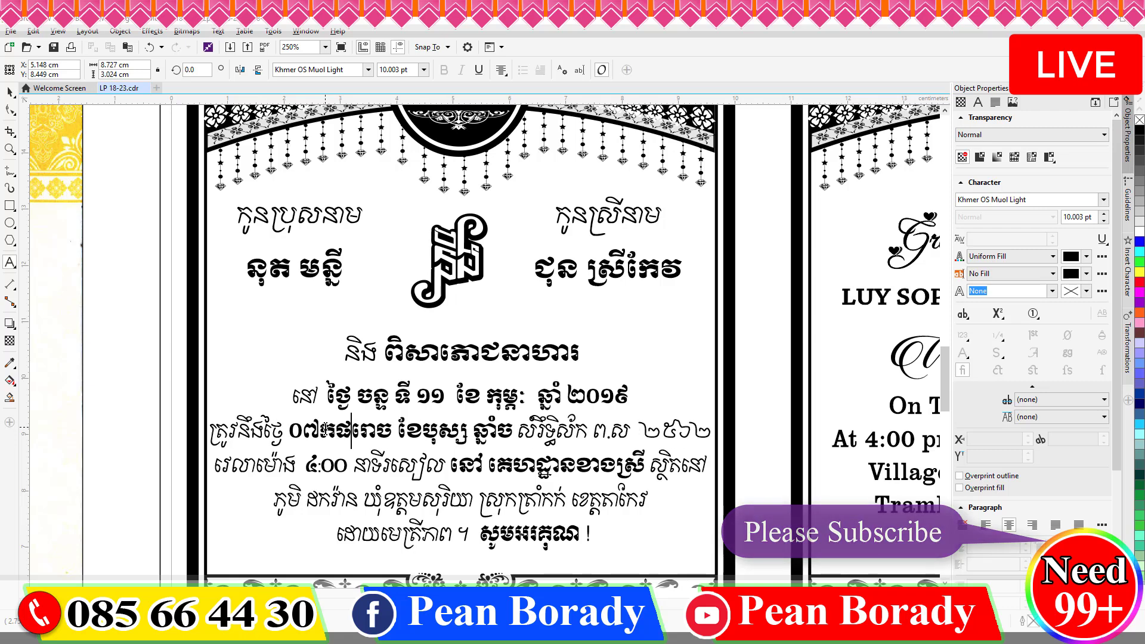
pyautogui.press('Delete')
pyautogui.press('Delete')
pyautogui.press('Delete')
pyautogui.press('Right')
pyautogui.press('Right')
pyautogui.press('Right')
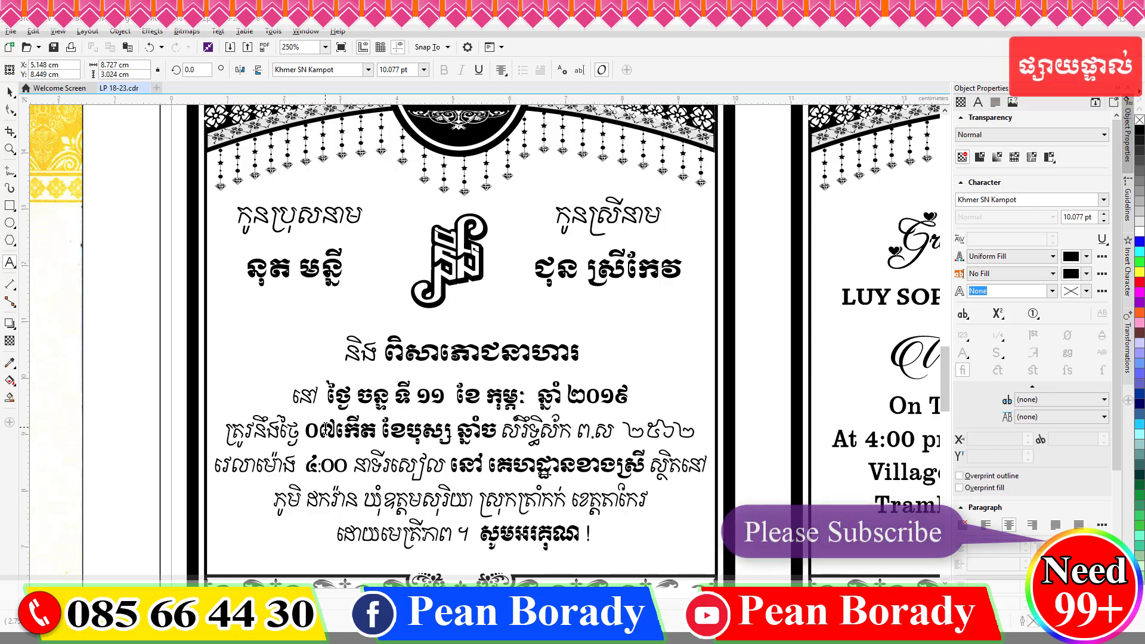
pyautogui.press('Right')
pyautogui.press('Right')
pyautogui.press('Right')
pyautogui.press('Right')
pyautogui.press('Right')
pyautogui.press('Right')
pyautogui.press('Right')
pyautogui.press('Right')
pyautogui.press('Right')
pyautogui.press('Right')
pyautogui.press('Right')
pyautogui.press('Right')
pyautogui.press('Right')
pyautogui.press('Right')
pyautogui.press('Right')
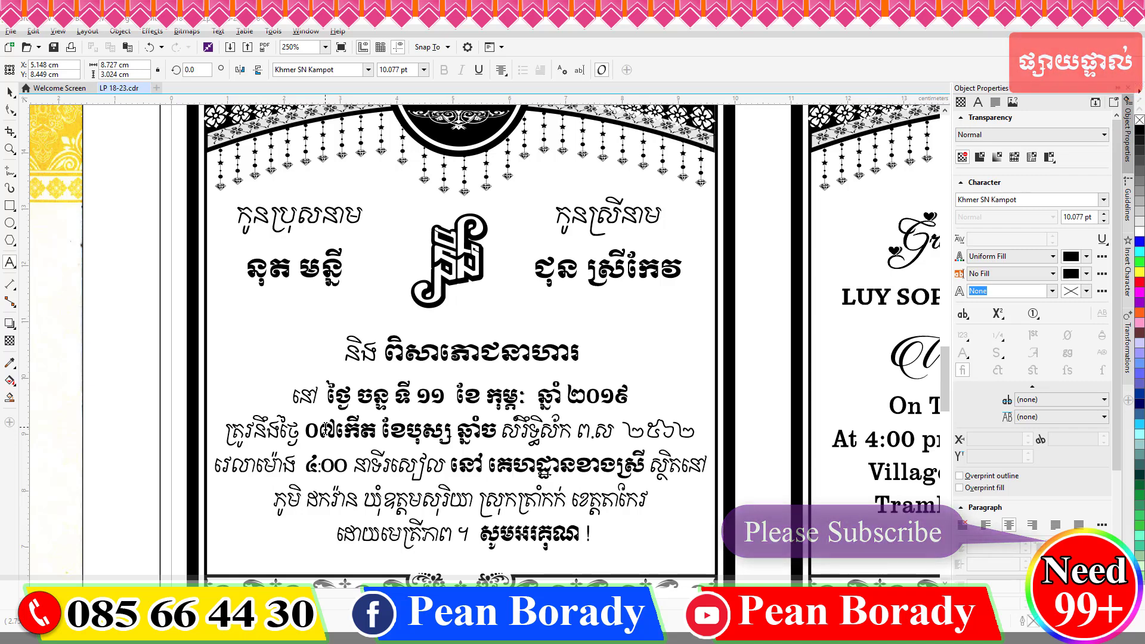
# Change the venue to village 'ខ្ទបខាងជើង', commune 'បឹងត្រាញ', district 'សំរោង'.
pyautogui.hotkey('shift', 'Right')
pyautogui.hotkey('shift', 'Right')
pyautogui.hotkey('shift', 'Right')
pyautogui.hotkey('shift', 'Right')
pyautogui.write('ខ្ទប')
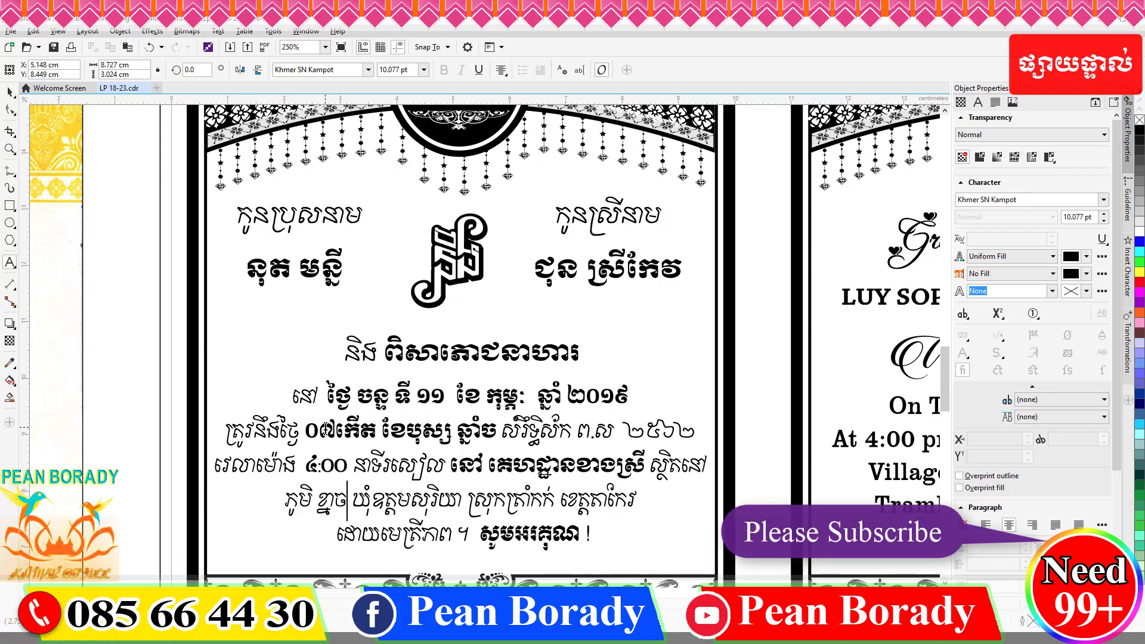
pyautogui.write('ខាងជើង')
pyautogui.press('Right')
pyautogui.press('Right')
pyautogui.hotkey('shift', 'Right')
pyautogui.hotkey('shift', 'Right')
pyautogui.hotkey('shift', 'Right')
pyautogui.hotkey('shift', 'Right')
pyautogui.hotkey('shift', 'Right')
pyautogui.hotkey('shift', 'Right')
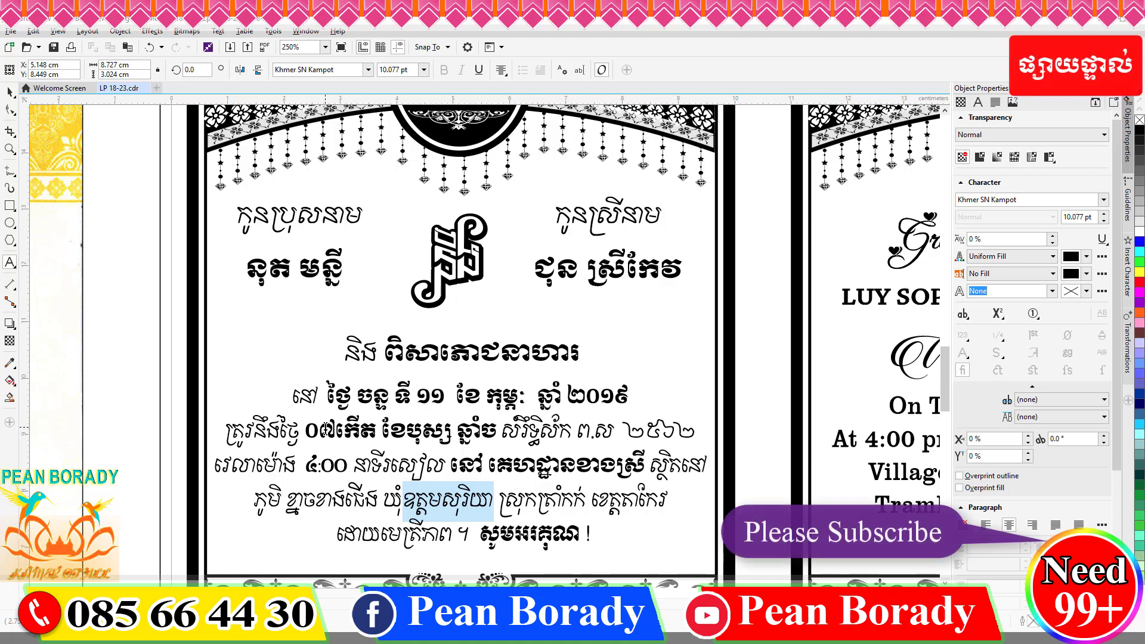
pyautogui.write('បឹងត្រាញ')
pyautogui.hotkey('shift', 'Right')
pyautogui.hotkey('shift', 'Right')
pyautogui.hotkey('shift', 'Right')
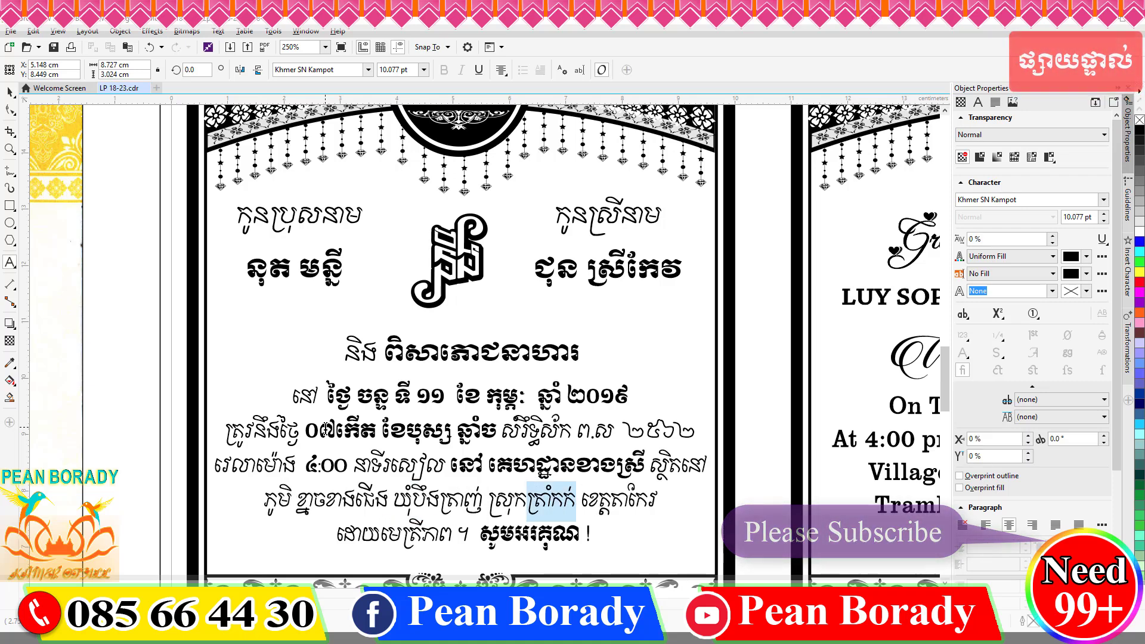
pyautogui.write('សំរោង')
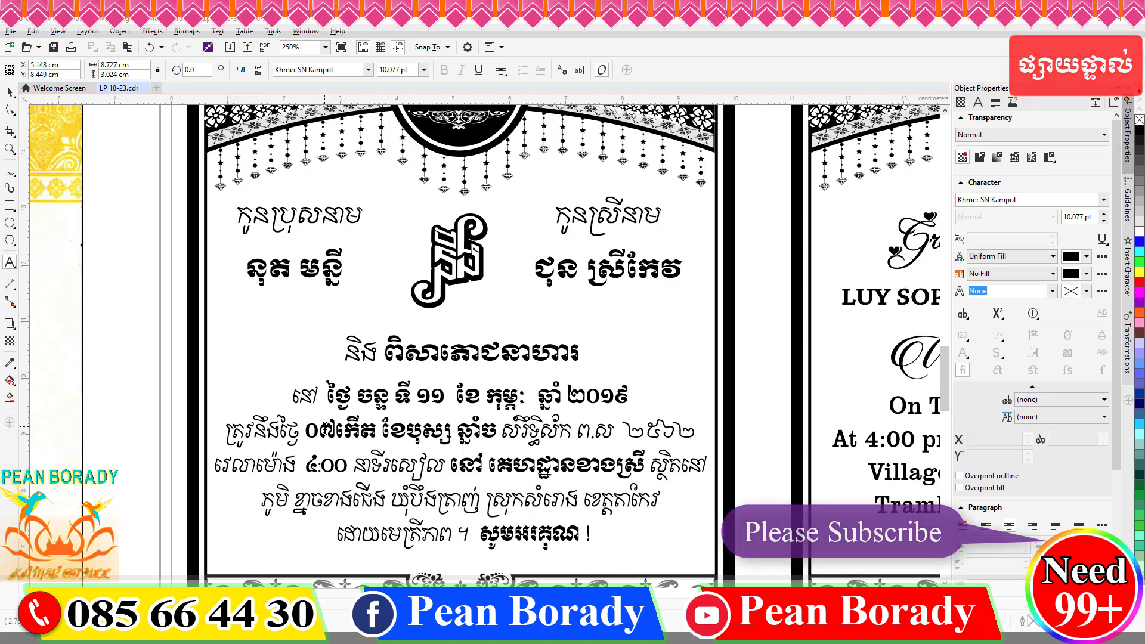
# Add the bracketed note '(សូមពិនិត្យប្លង់ខាងក្រោយ)' pointing guests to the map.
pyautogui.scroll(-1, 325, 427)
pyautogui.scroll(1, 363, 493)
pyautogui.click(434, 469)
pyautogui.write('៎៑')
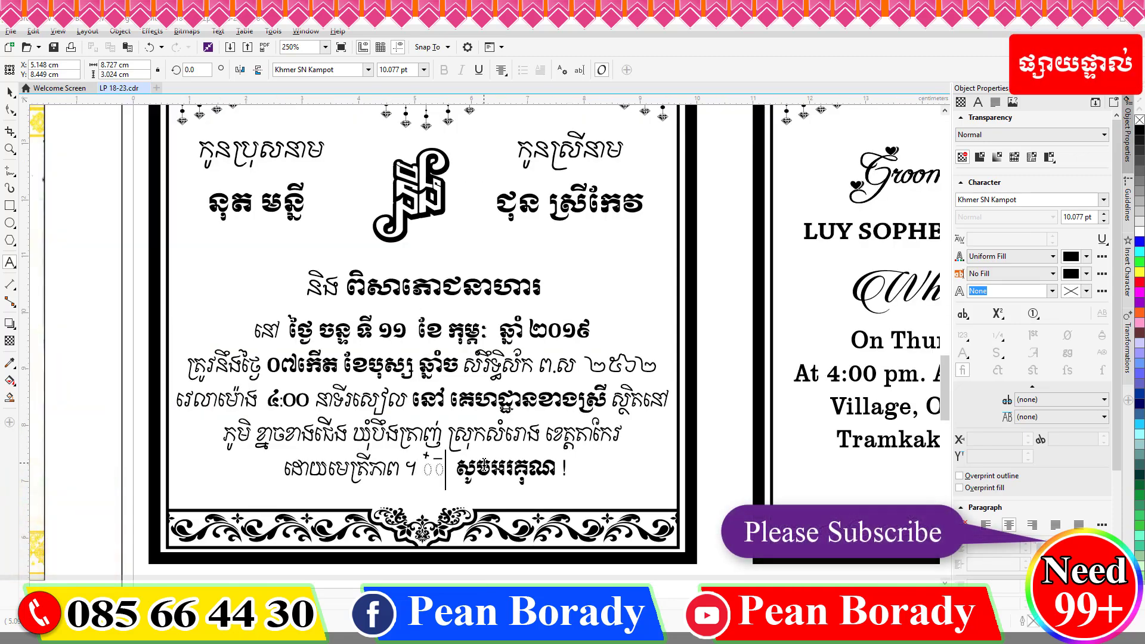
pyautogui.press('BackSpace')
pyautogui.press('BackSpace')
pyautogui.write('()')
pyautogui.press('Left')
pyautogui.press('super+space')
pyautogui.write('សូមពិន')
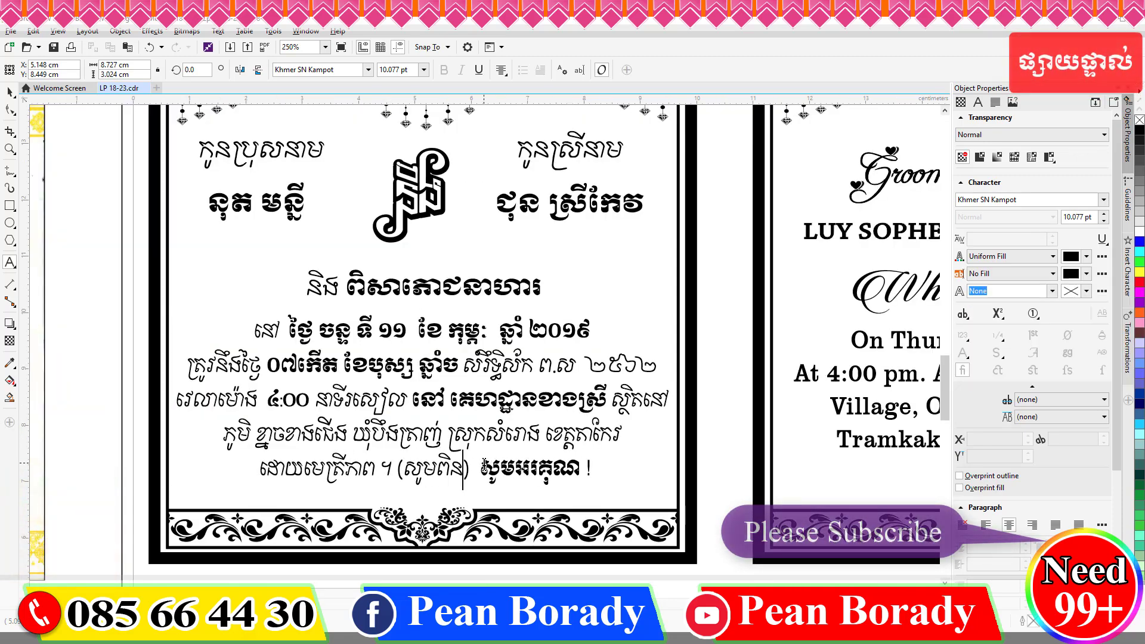
pyautogui.write('ិត្យប្លង់ខាងក្រោយ')
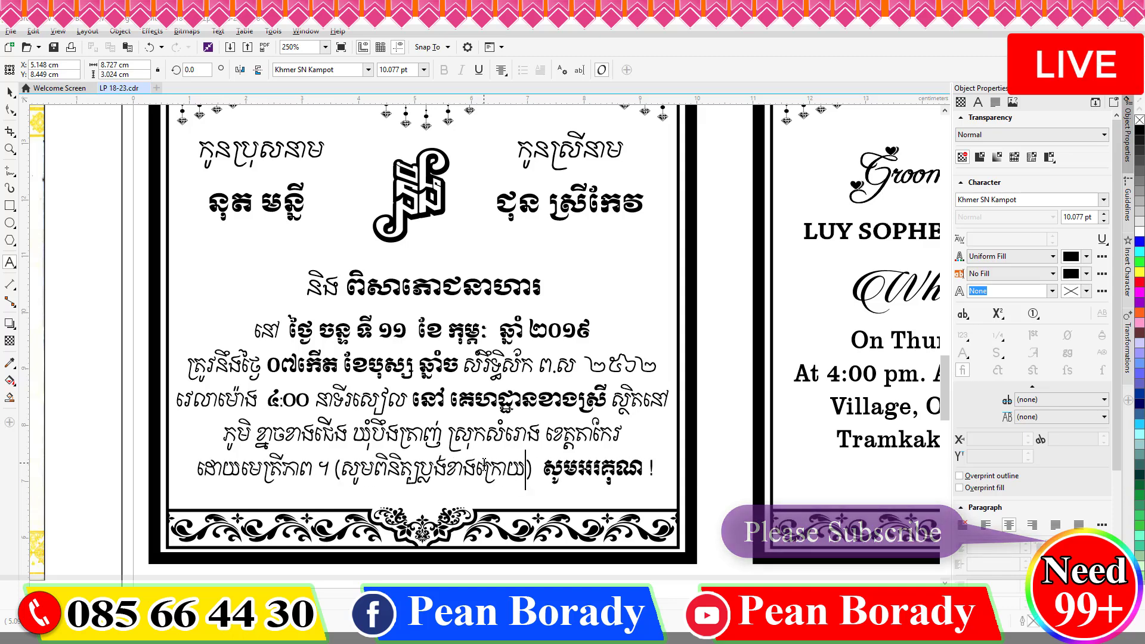
pyautogui.scroll(-2, 485, 464)
pyautogui.scroll(2, 673, 477)
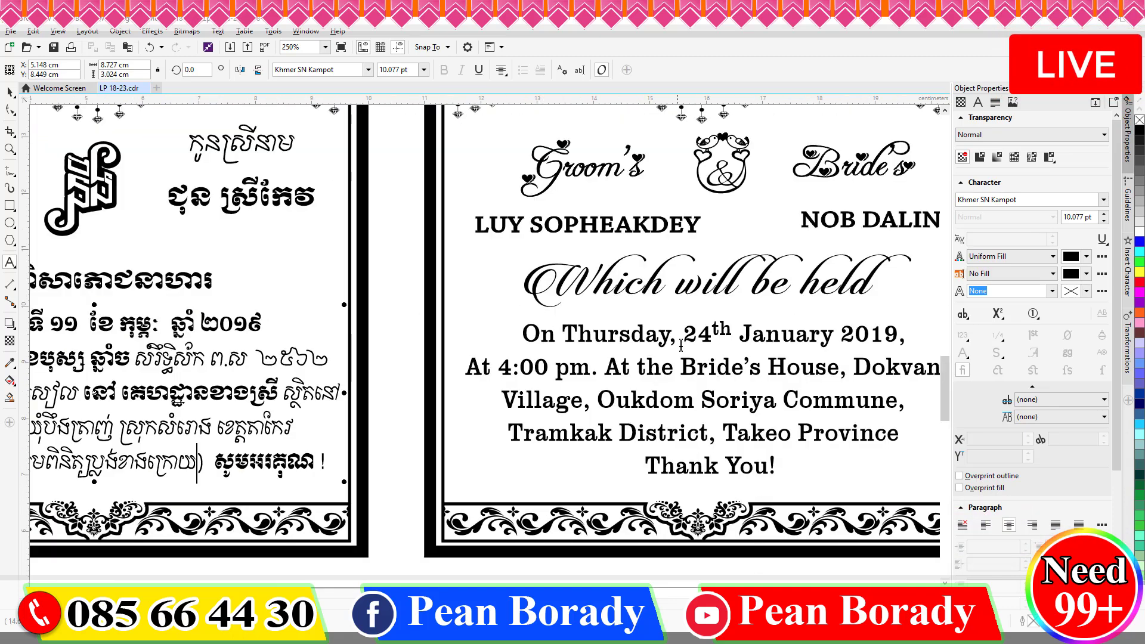
# Retype the groom's and bride's names on the English card in Latin capitals.
pyautogui.scroll(-2, 681, 346)
pyautogui.tripleClick(635, 289)
pyautogui.press('super+space')
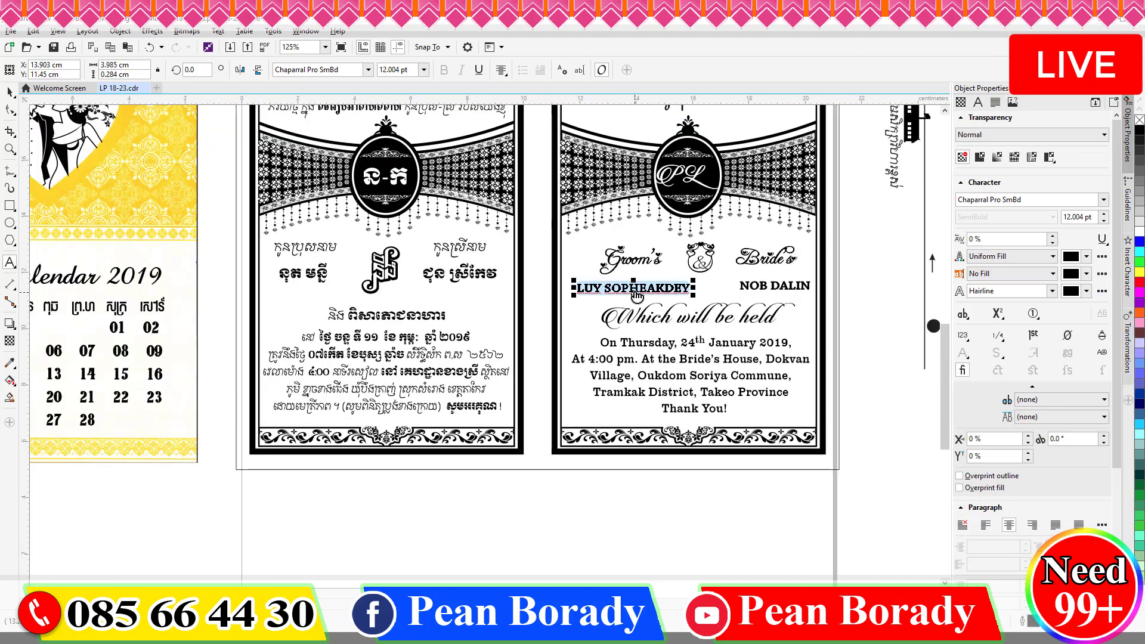
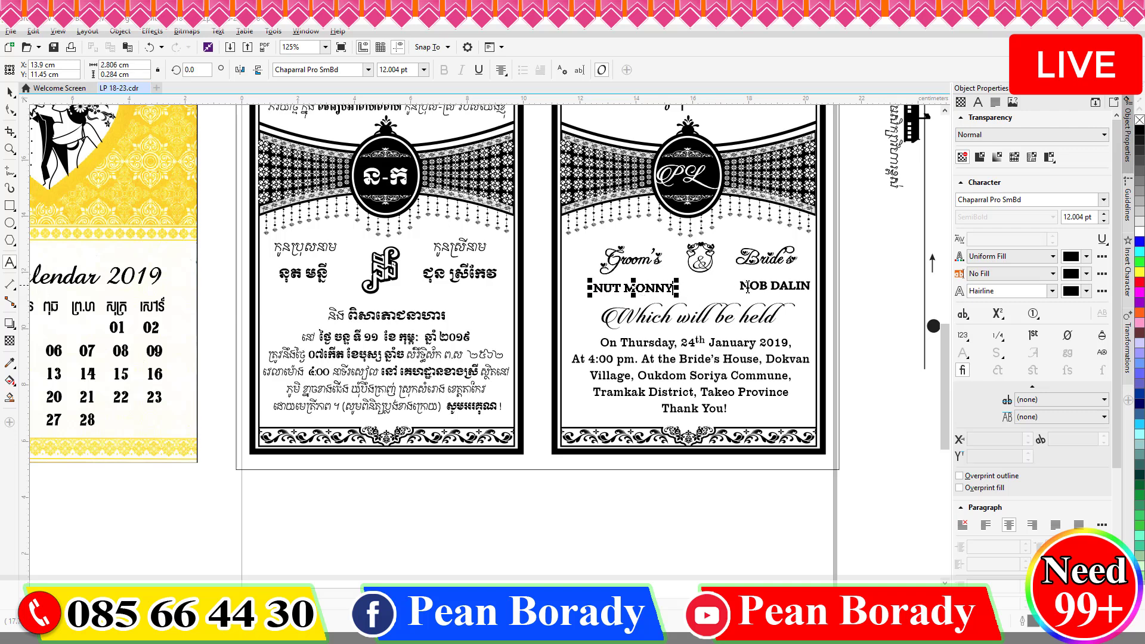
pyautogui.tripleClick(747, 288)
pyautogui.press('super+space')
pyautogui.write('CH')
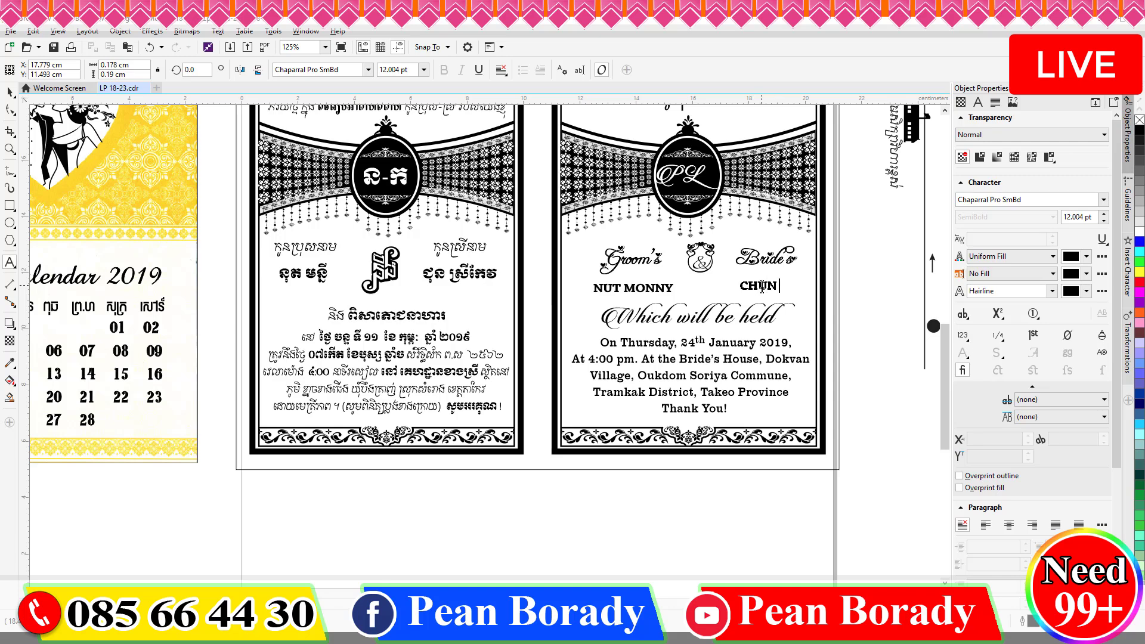
pyautogui.hotkey('ctrl', 'space')
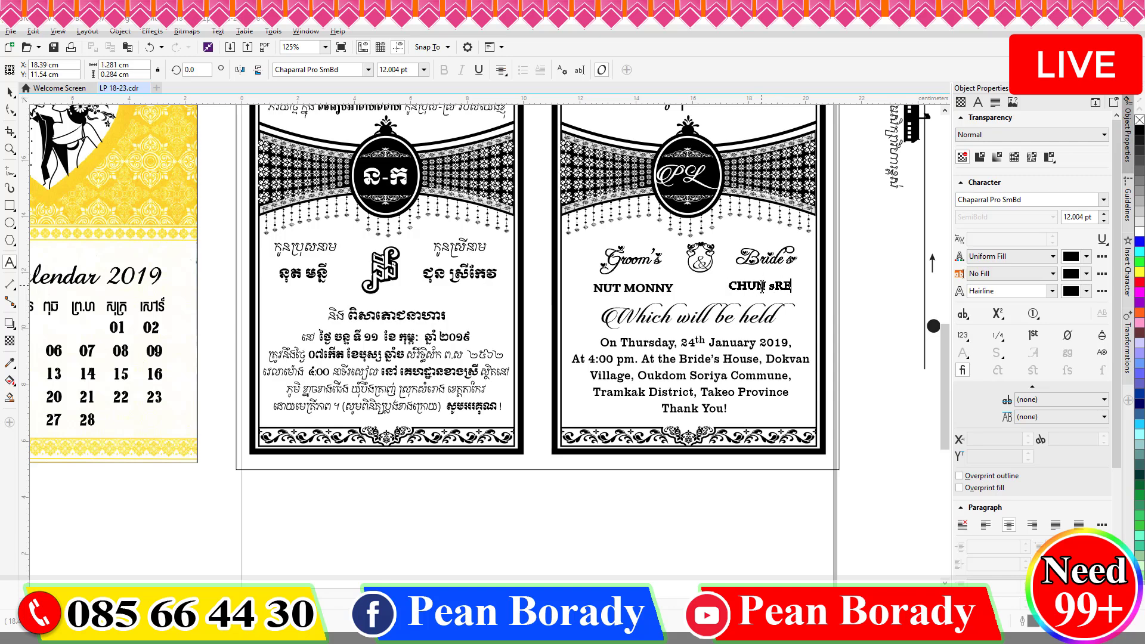
# Add a horizontal guideline and move the bride's name level with the groom's.
pyautogui.scroll(2, 777, 293)
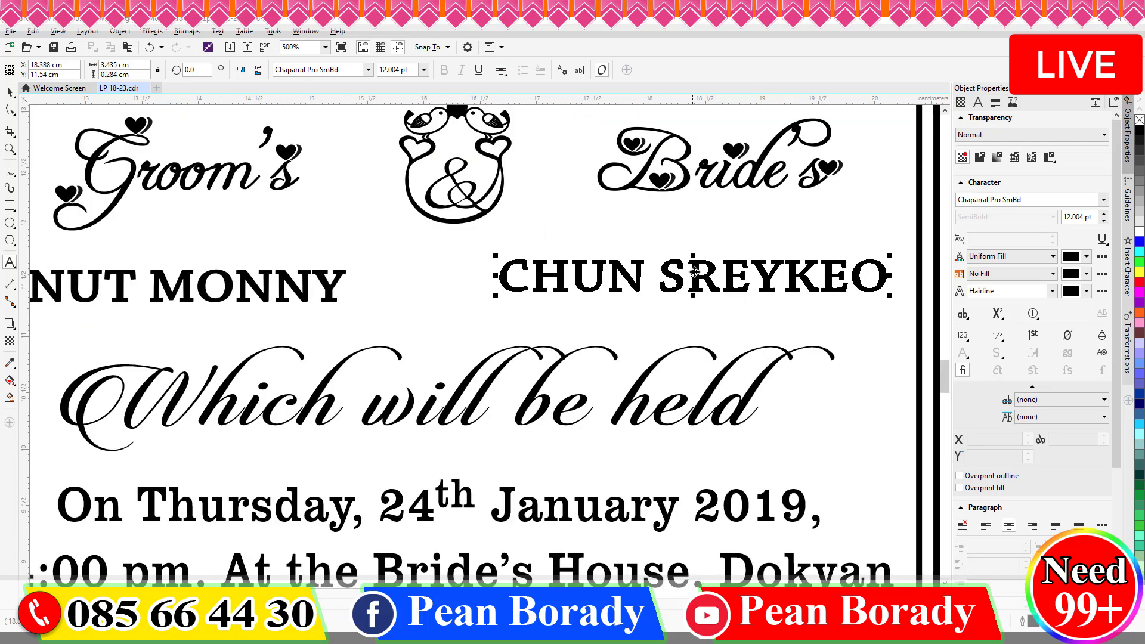
pyautogui.scroll(-1, 694, 276)
pyautogui.moveTo(453, 101); pyautogui.dragTo(474, 286)
pyautogui.click(656, 276)
pyautogui.moveTo(646, 273); pyautogui.dragTo(646, 278)
pyautogui.click(486, 283)
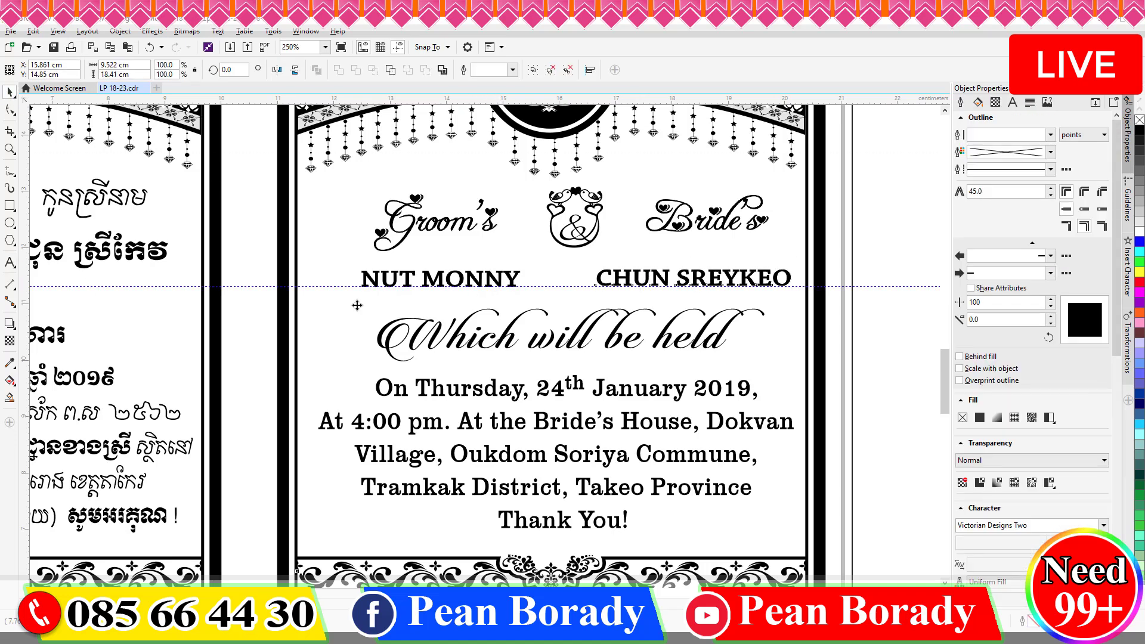
pyautogui.keyDown('shift'); pyautogui.click(626, 280); pyautogui.keyUp('shift')
pyautogui.click(627, 280)
pyautogui.keyDown('shift'); pyautogui.click(511, 278); pyautogui.keyUp('shift')
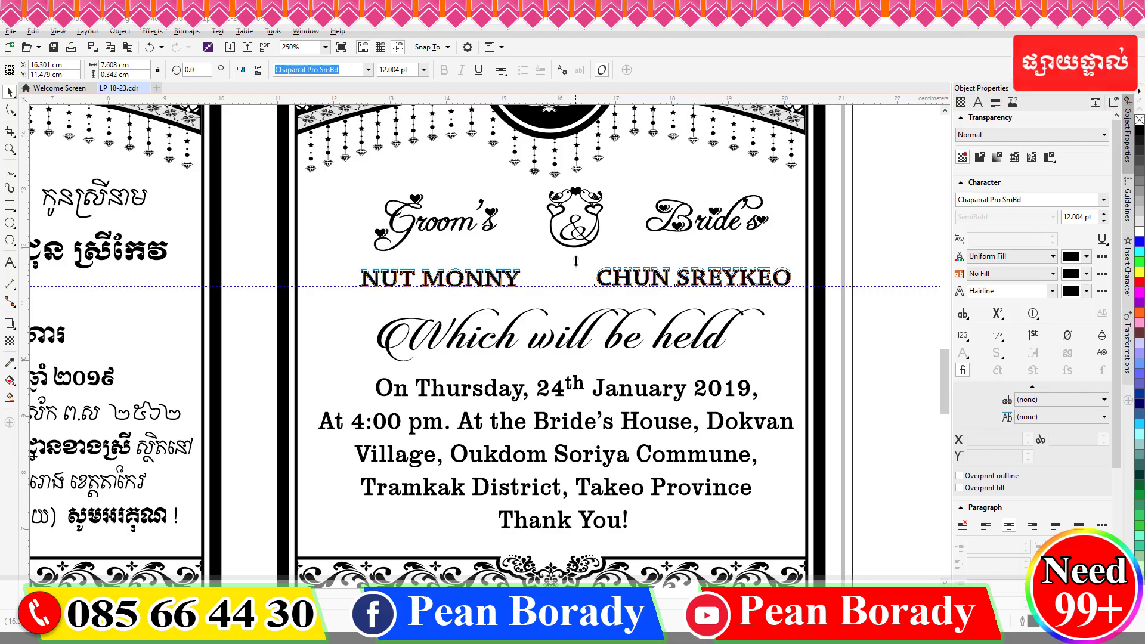
pyautogui.scroll(-2, 618, 360)
# Change the English card's date to Monday, 11th February 2019.
pyautogui.press('Escape')
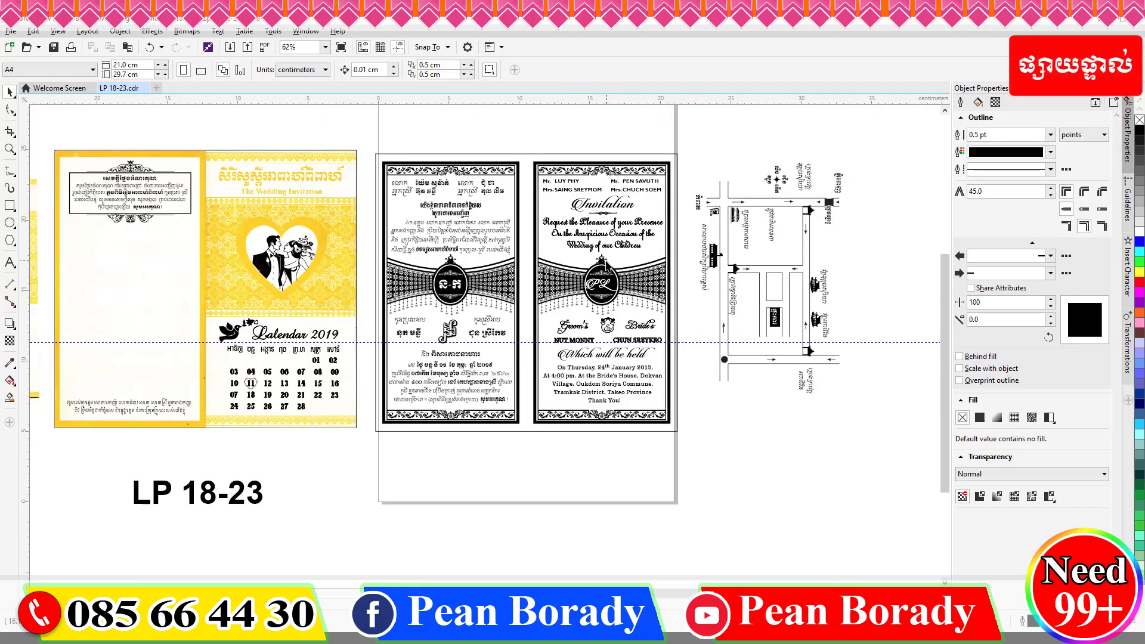
pyautogui.scroll(4, 605, 266)
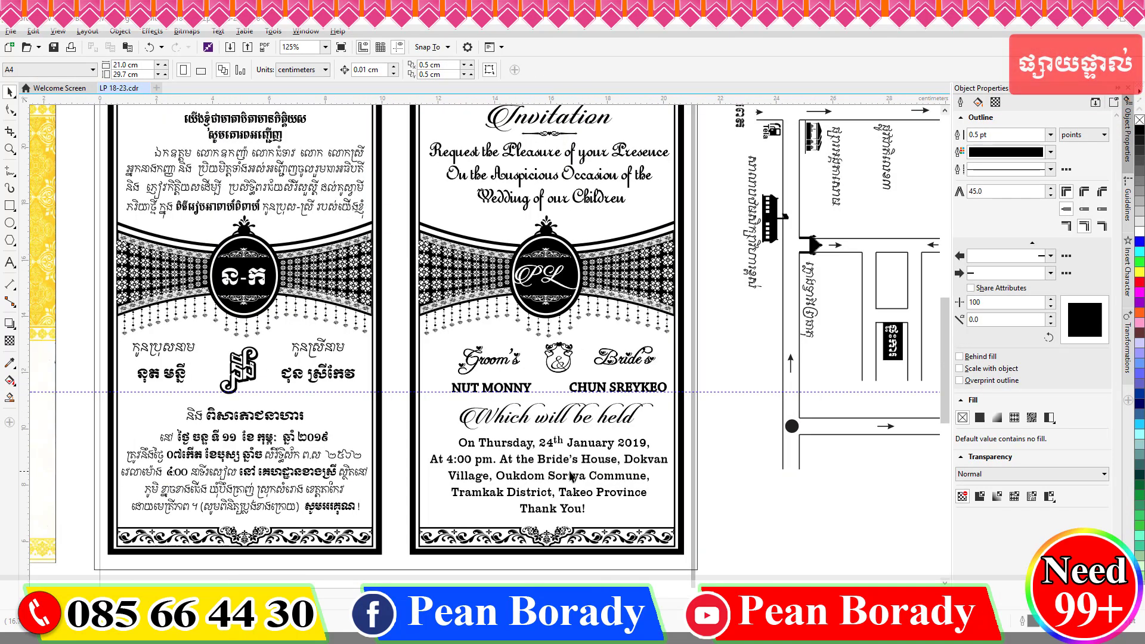
pyautogui.doubleClick(397, 419)
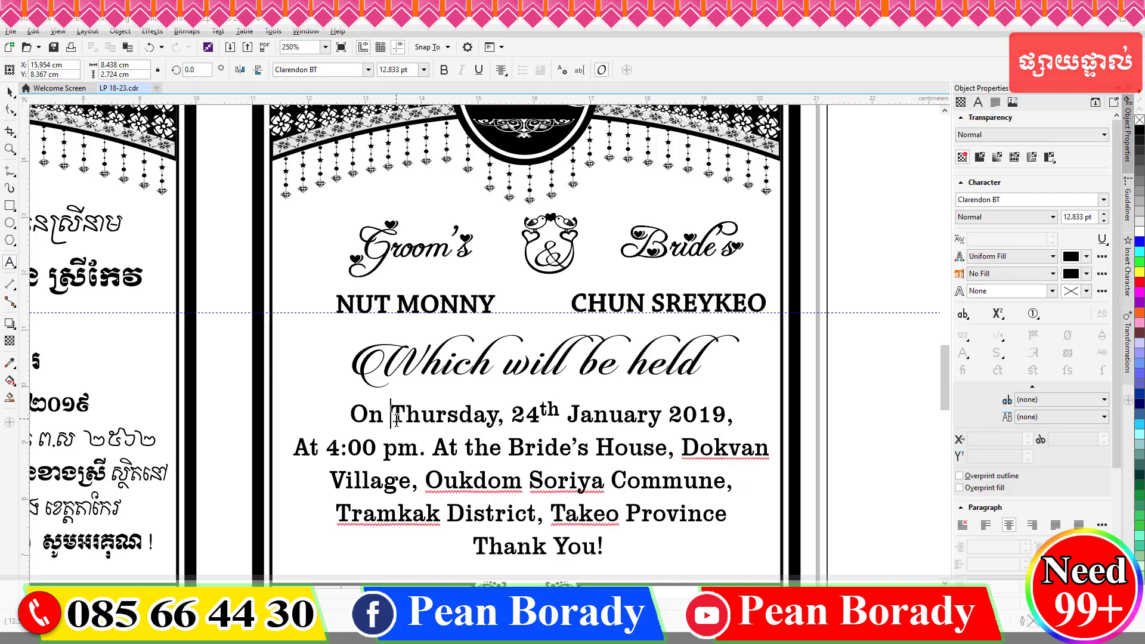
pyautogui.hotkey('shift', 'Right')
pyautogui.hotkey('shift', 'Right')
pyautogui.hotkey('shift', 'Right')
pyautogui.hotkey('shift', 'Right')
pyautogui.hotkey('shift', 'Right')
pyautogui.hotkey('shift', 'Right')
pyautogui.hotkey('shift', 'Left')
pyautogui.press('Delete')
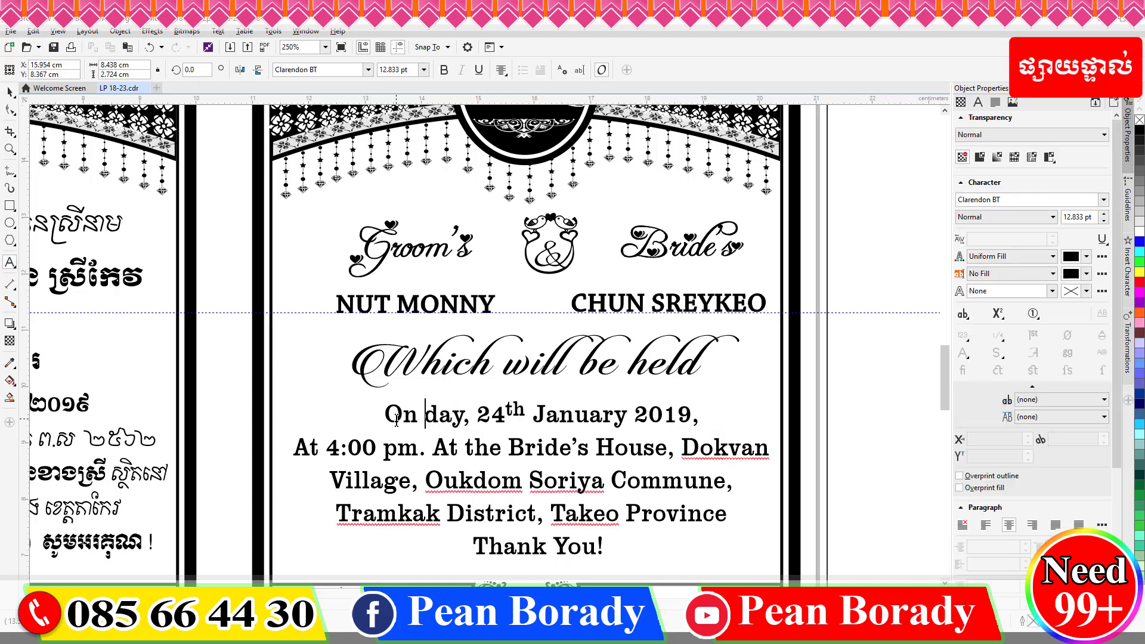
pyautogui.write('Mon')
pyautogui.press('Right')
pyautogui.press('Right')
pyautogui.press('Right')
pyautogui.press('Right')
pyautogui.press('Right')
pyautogui.hotkey('shift', 'Right')
pyautogui.write('1')
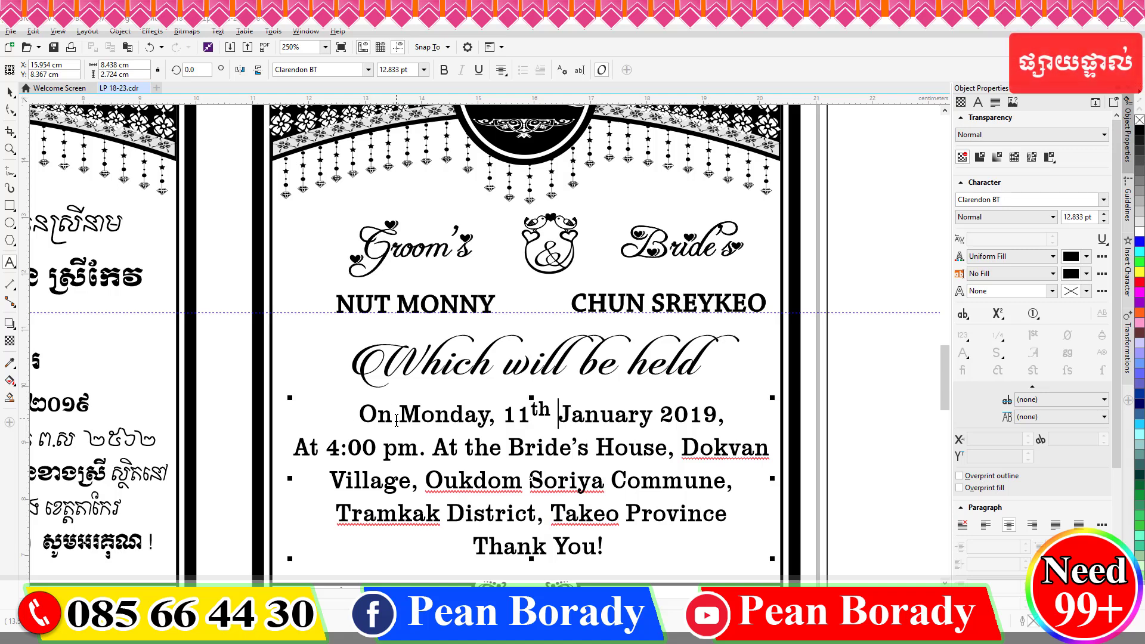
pyautogui.hotkey('shift', 'Right')
pyautogui.hotkey('shift', 'Right')
pyautogui.hotkey('shift', 'Right')
pyautogui.write('Febr')
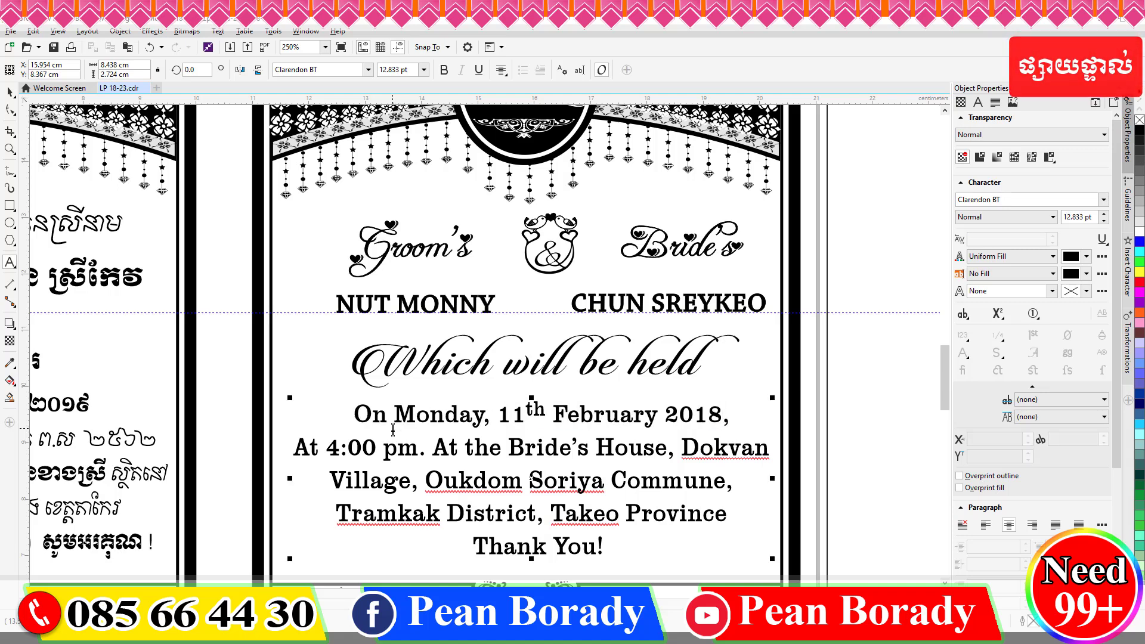
pyautogui.press('BackSpace')
pyautogui.write('9')
# Replace the venue with Khnach Choa Village, Boeng Tranh Commune.
pyautogui.scroll(-2, 458, 401)
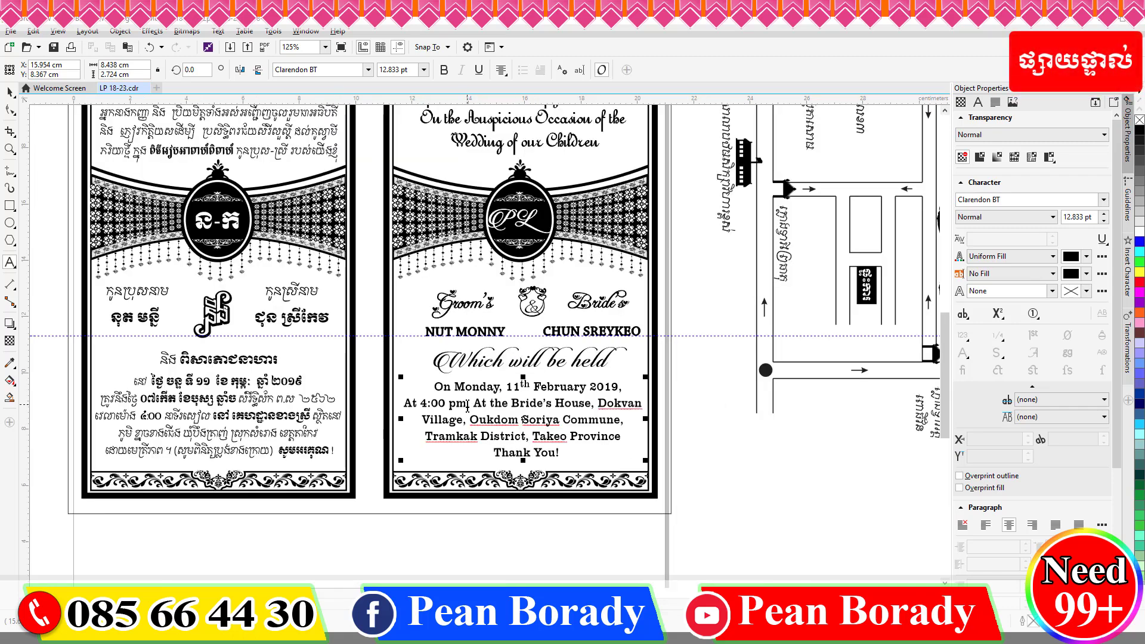
pyautogui.scroll(2, 518, 390)
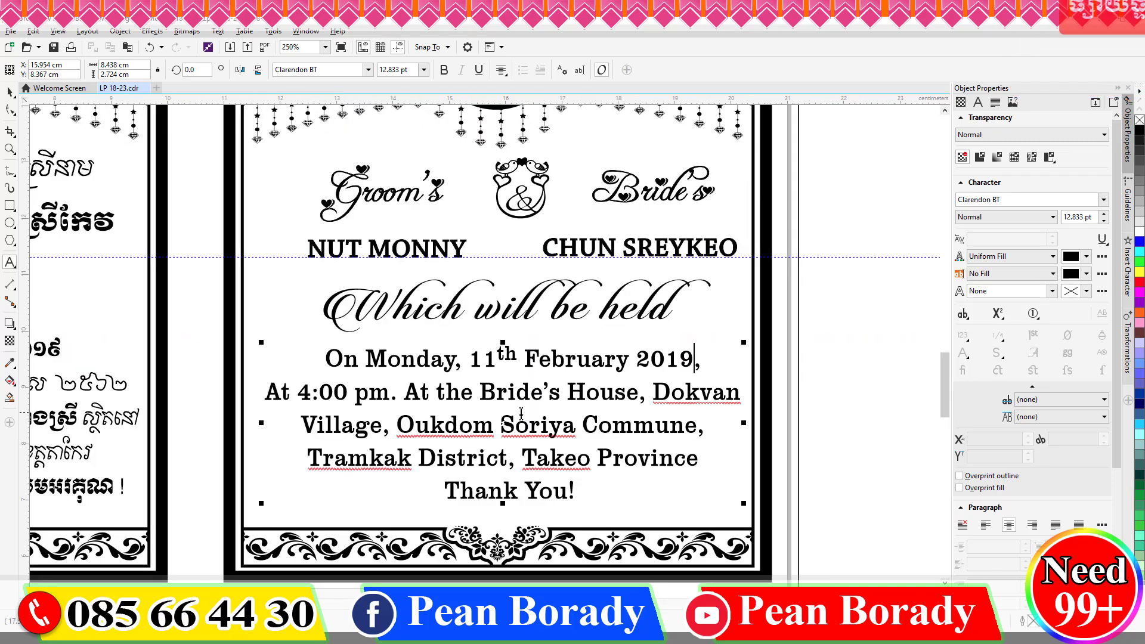
pyautogui.doubleClick(656, 392)
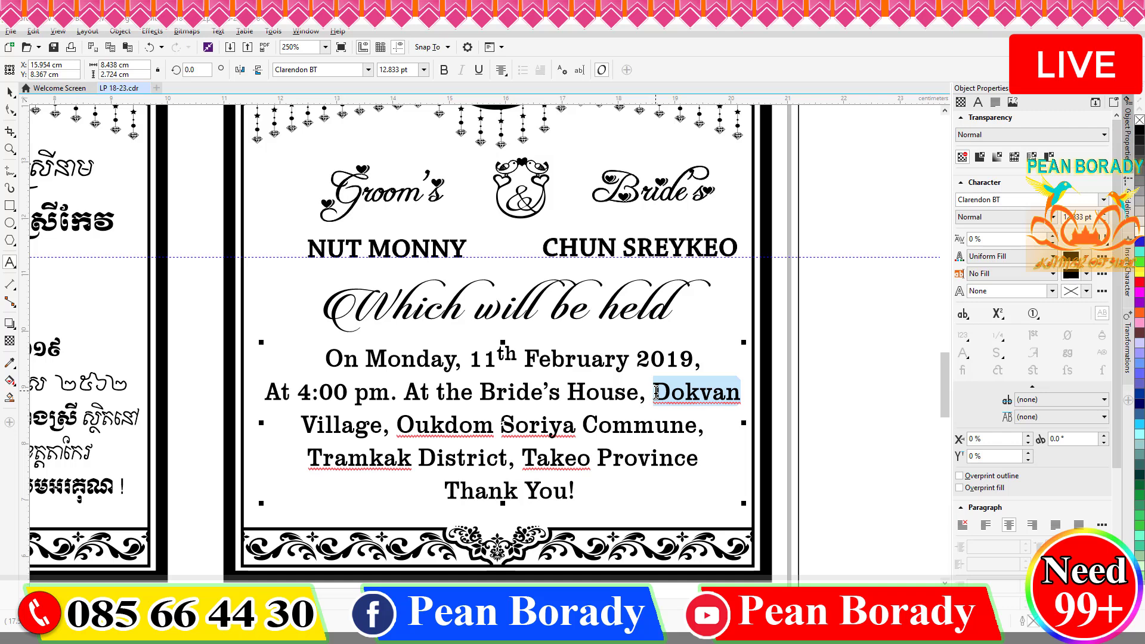
pyautogui.write('Khnach ')
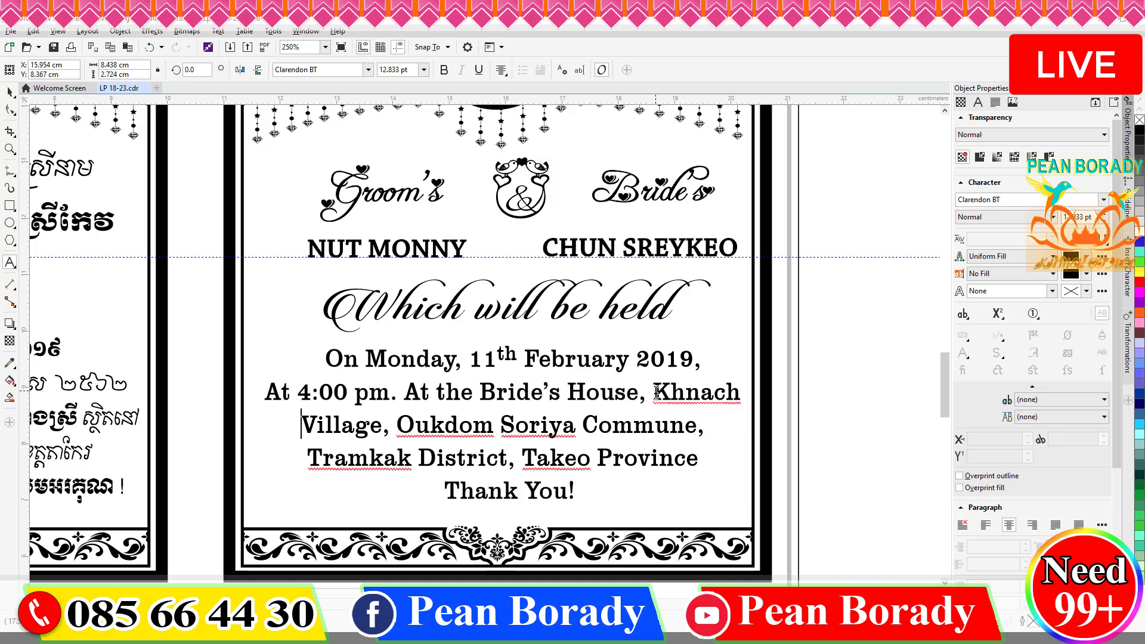
pyautogui.write('Choa')
pyautogui.hotkey('ctrl', 'Right')
pyautogui.hotkey('ctrl', 'Right')
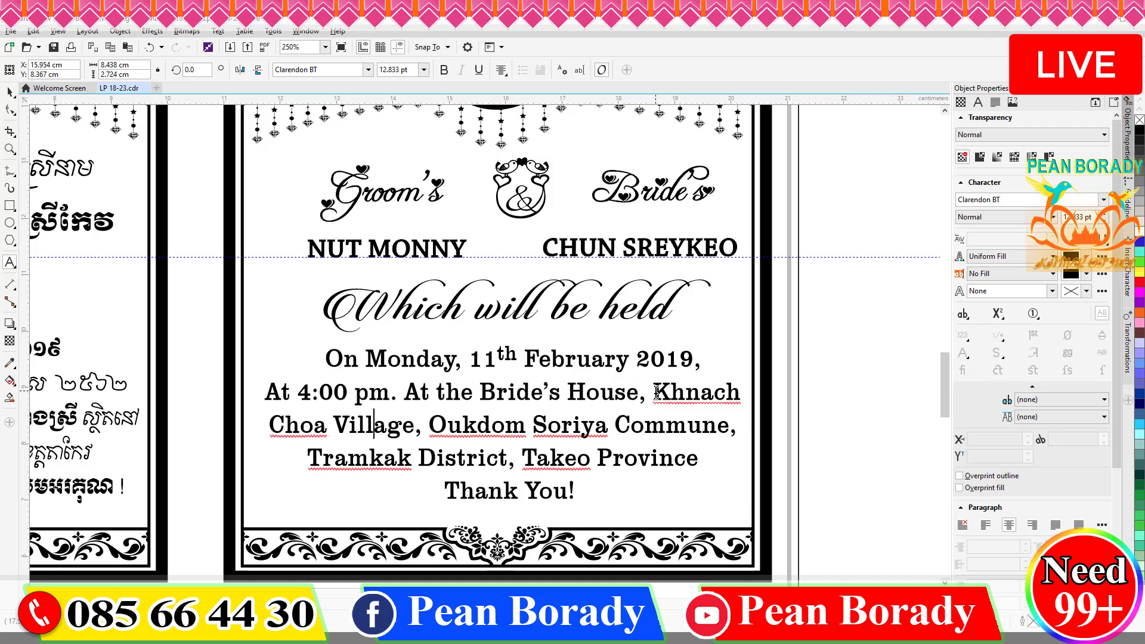
pyautogui.hotkey('ctrl', 'shift', 'Right')
pyautogui.hotkey('ctrl', 'shift', 'Right')
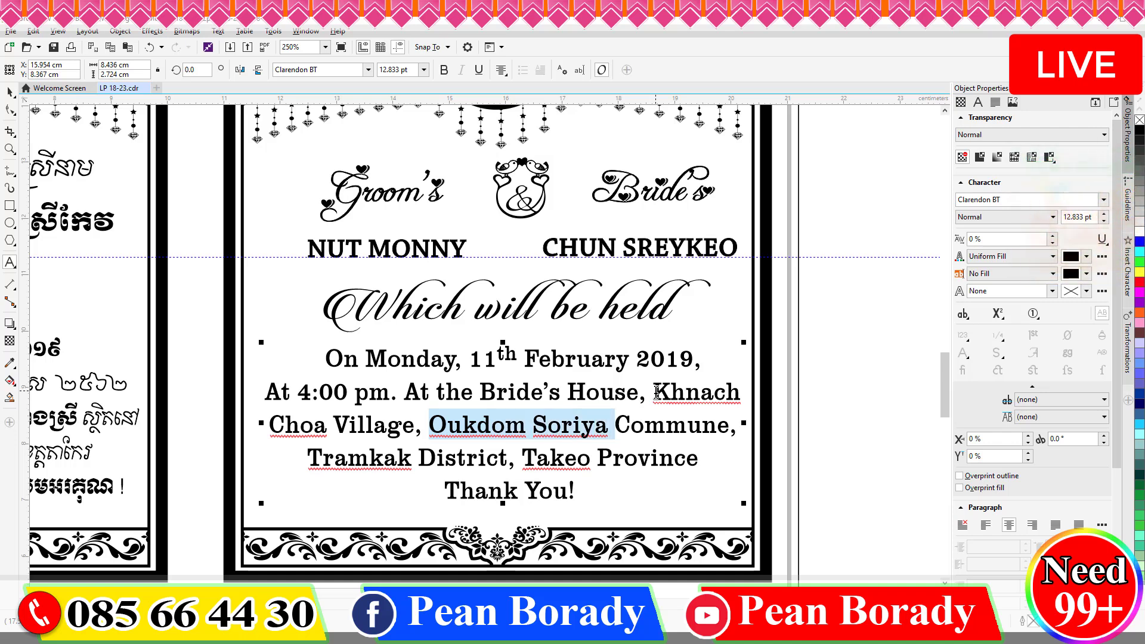
pyautogui.write('Boeng Tran')
pyautogui.press('BackSpace')
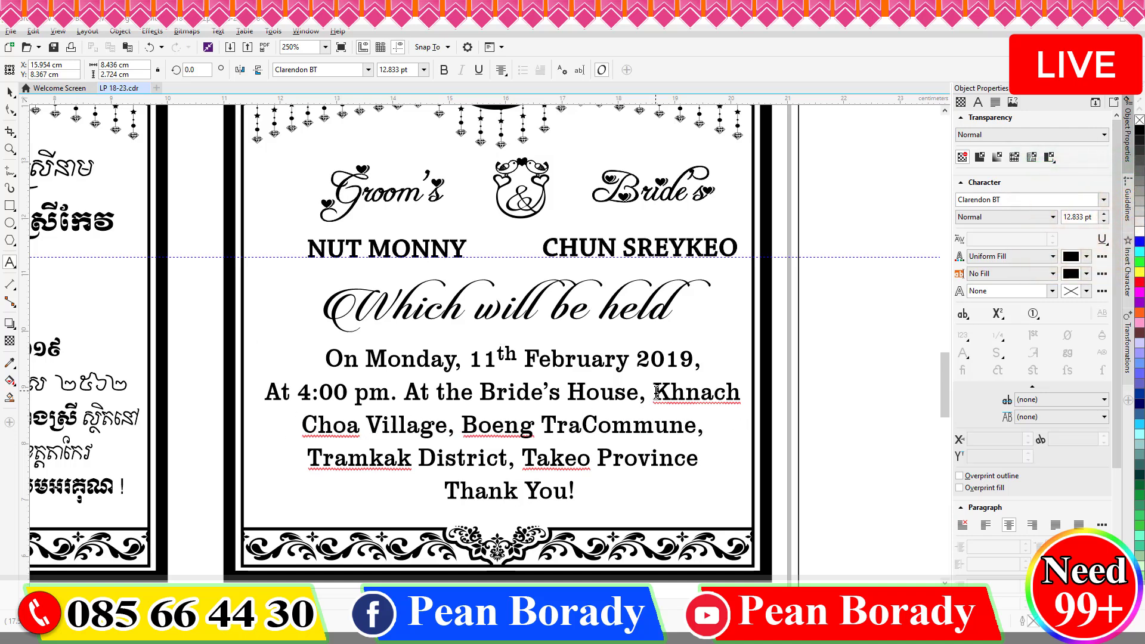
pyautogui.write('nh')
# Insert '(Please See the Map)' before 'Thank You!'.
pyautogui.click(446, 490)
pyautogui.write('()')
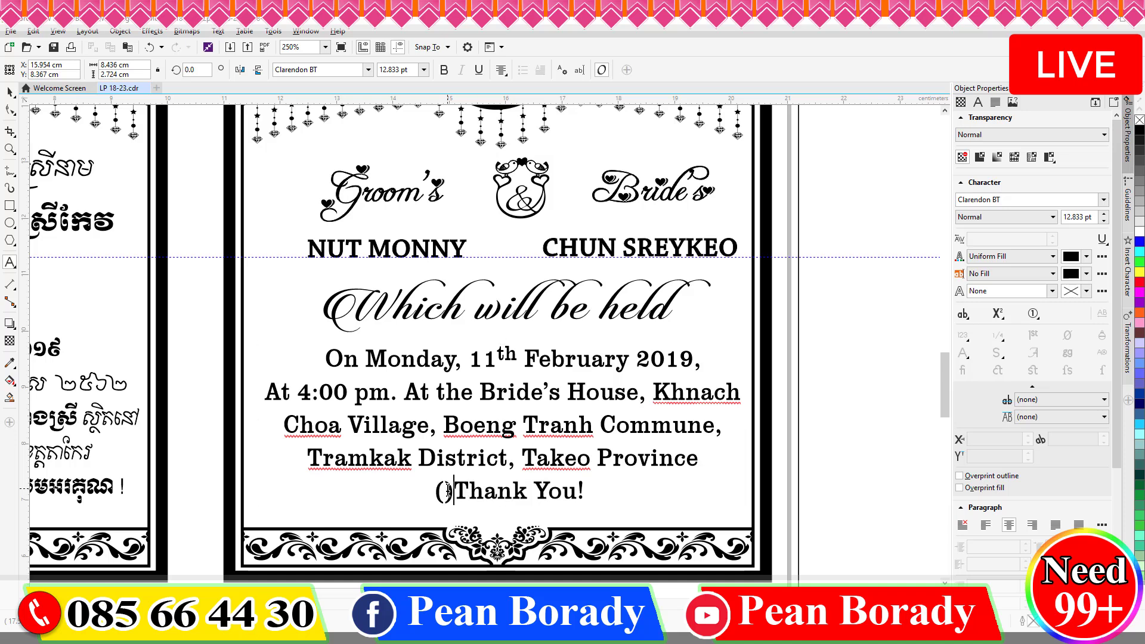
pyautogui.write('Please See th ')
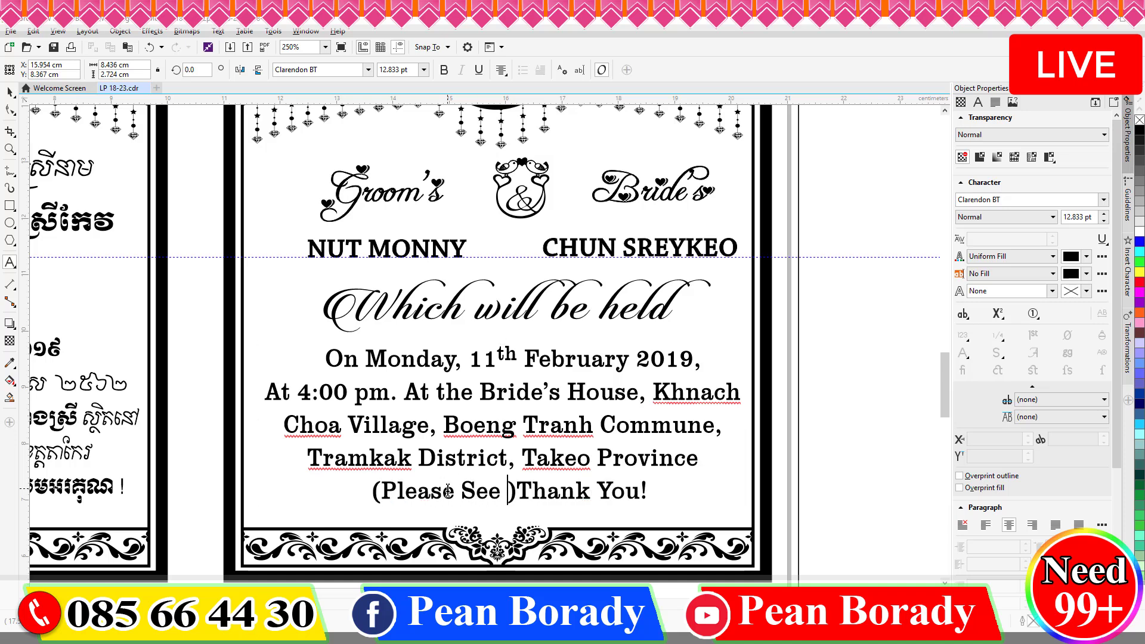
pyautogui.write('e Map')
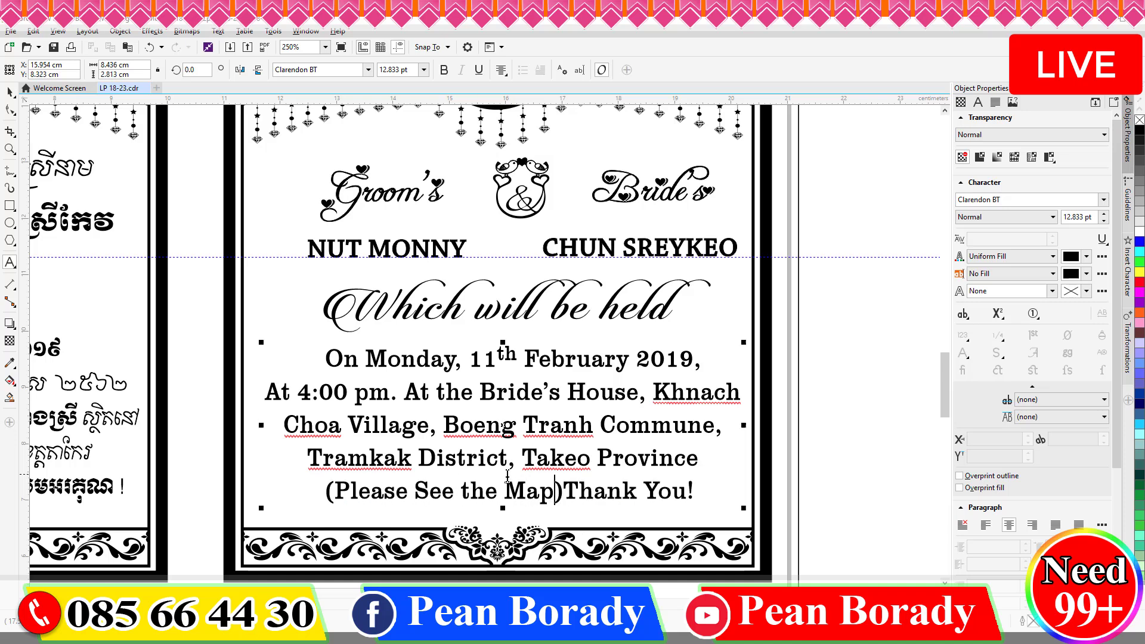
pyautogui.press('Right')
pyautogui.scroll(-1, 591, 458)
pyautogui.doubleClick(555, 244)
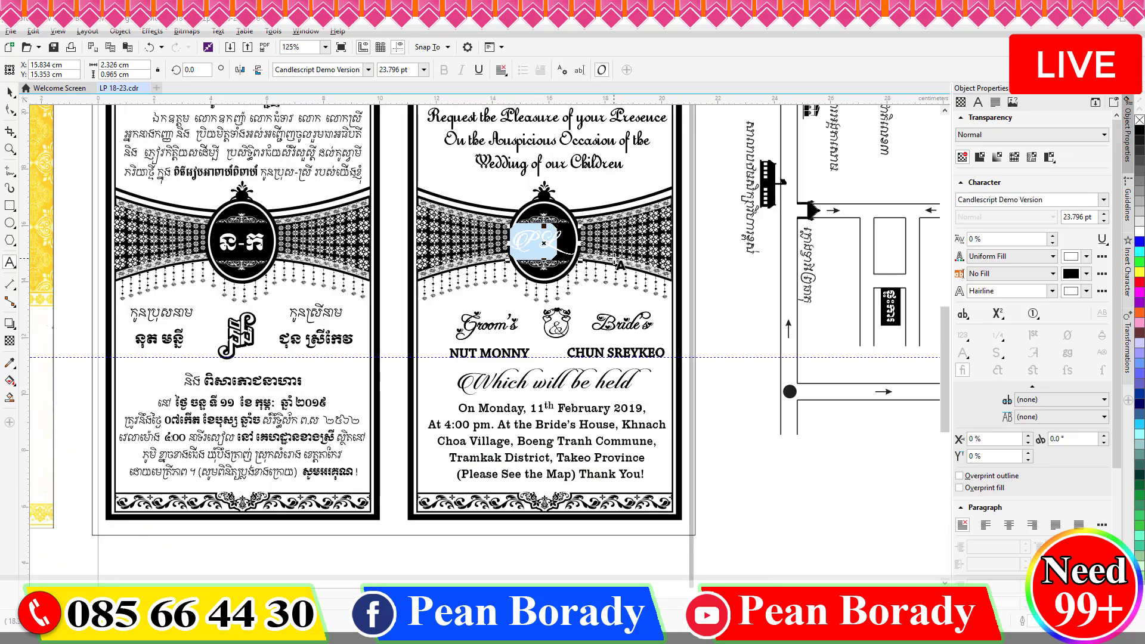
# Finish the NK monogram text and nudge it into position.
pyautogui.press('super+space')
pyautogui.press('super+space')
pyautogui.press('super+space')
pyautogui.write('N')
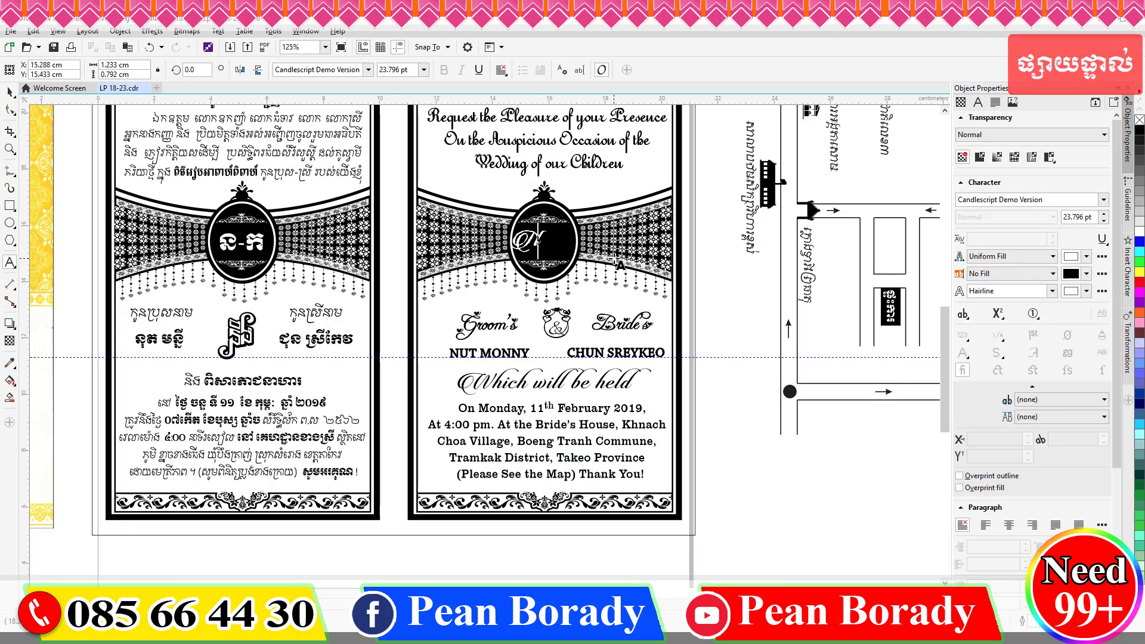
pyautogui.scroll(1, 556, 224)
pyautogui.scroll(-1, 549, 367)
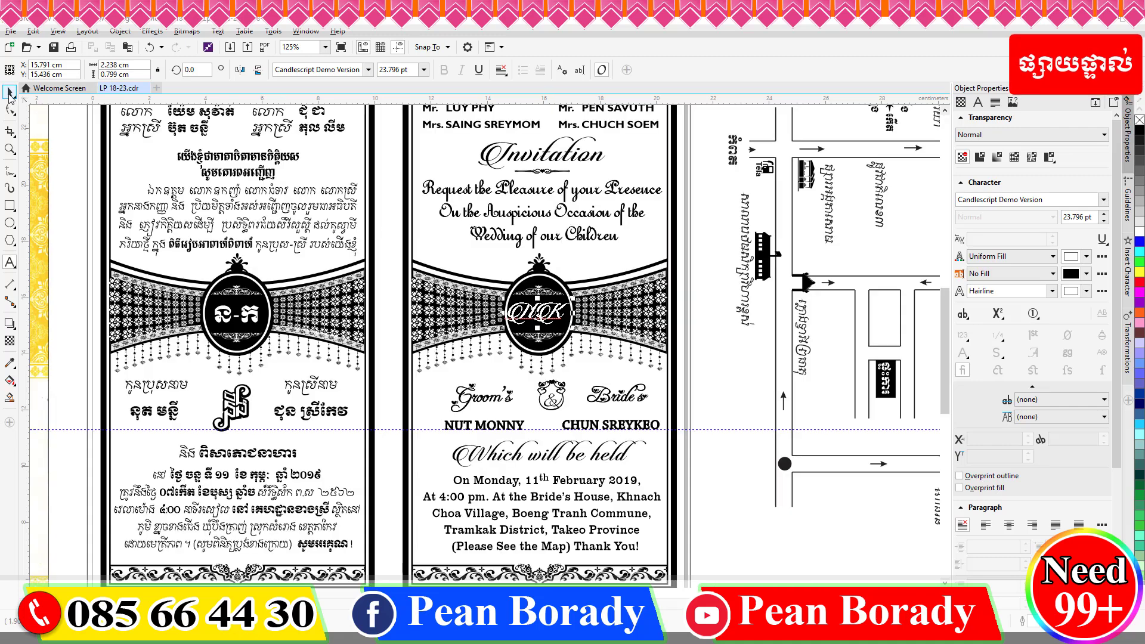
pyautogui.click(9, 92)
pyautogui.press('Down')
pyautogui.press('Down')
pyautogui.press('Down')
pyautogui.press('Down')
pyautogui.press('Down')
pyautogui.press('Down')
pyautogui.press('Right')
pyautogui.moveTo(944, 381); pyautogui.dragTo(949, 357)
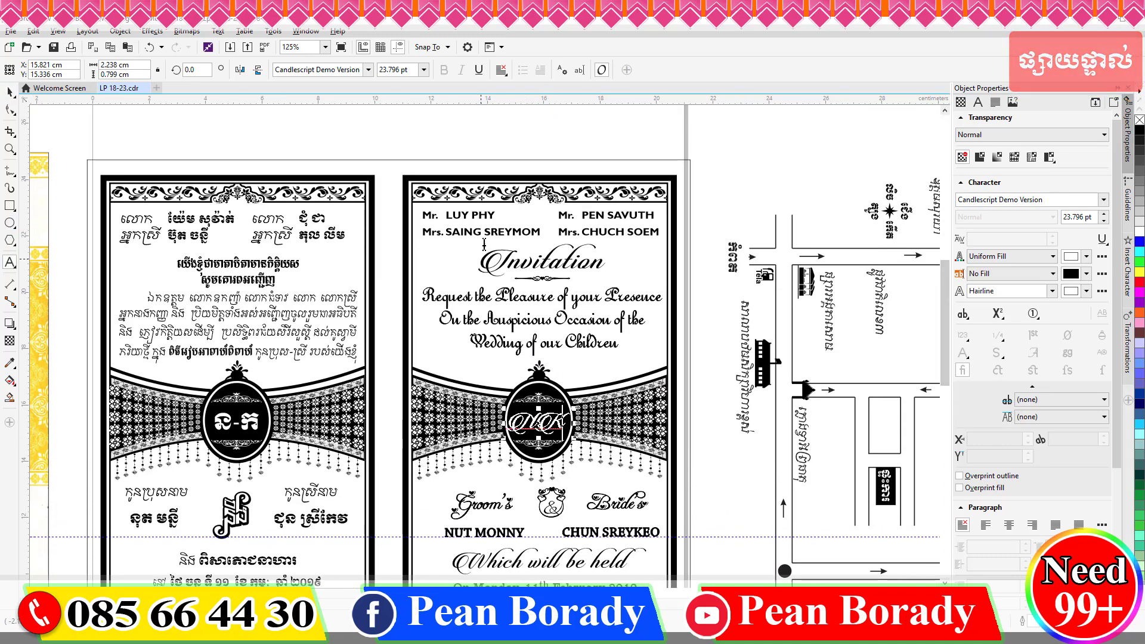
# Replace the first father's name with the new name and start the first mother's name.
pyautogui.moveTo(446, 215); pyautogui.dragTo(516, 215)
pyautogui.press('super+space')
pyautogui.press('super+space')
pyautogui.press('super+space')
pyautogui.press('super+space')
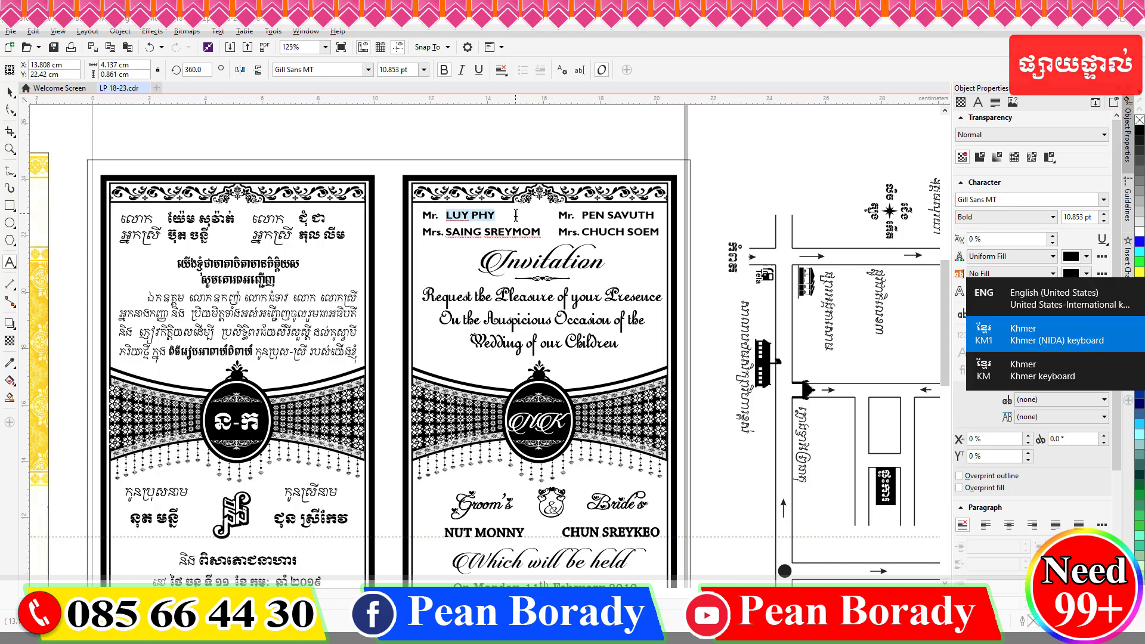
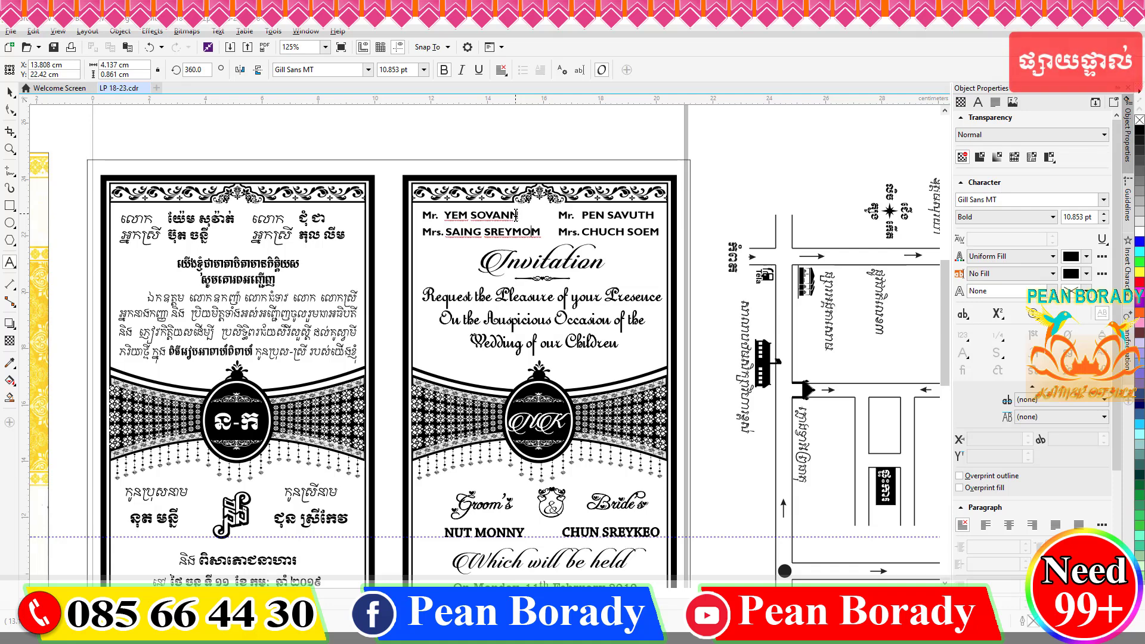
pyautogui.press('Escape')
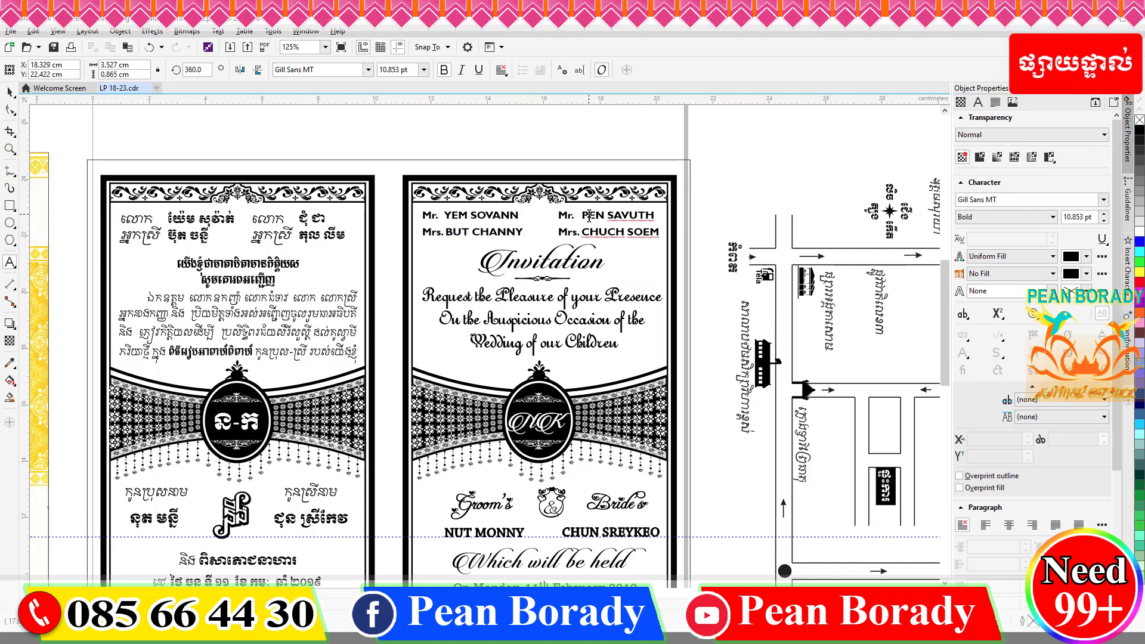
# Retype the second father's and second mother's names with the new names.
pyautogui.moveTo(582, 216); pyautogui.dragTo(655, 216)
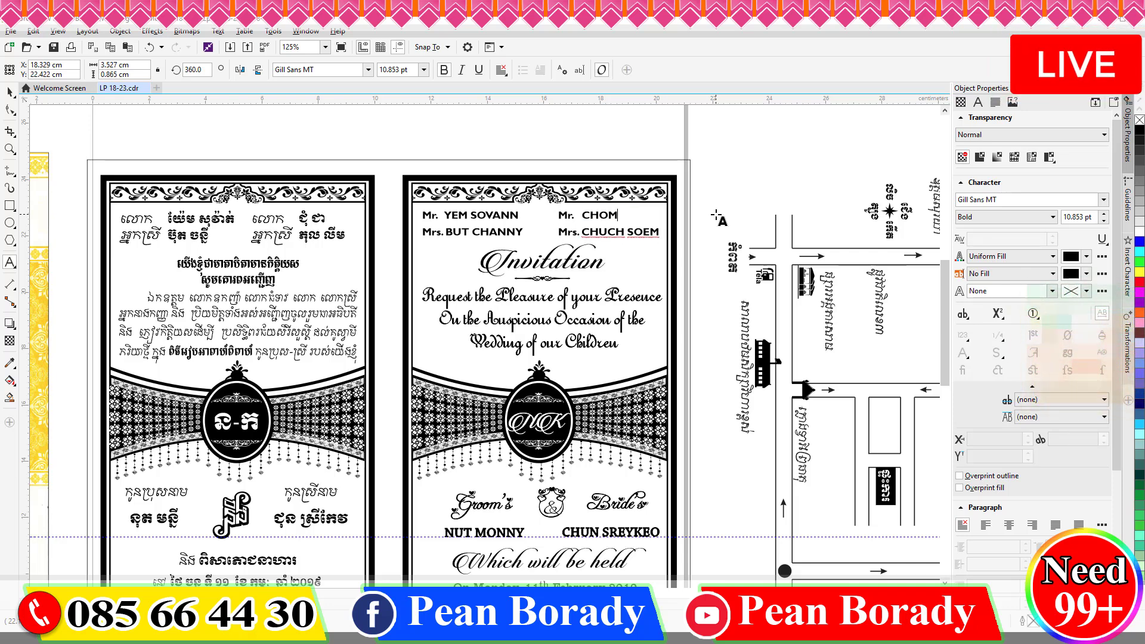
pyautogui.hotkey('ctrl', 'shift', 'Left')
pyautogui.hotkey('ctrl', 'shift', 'Left')
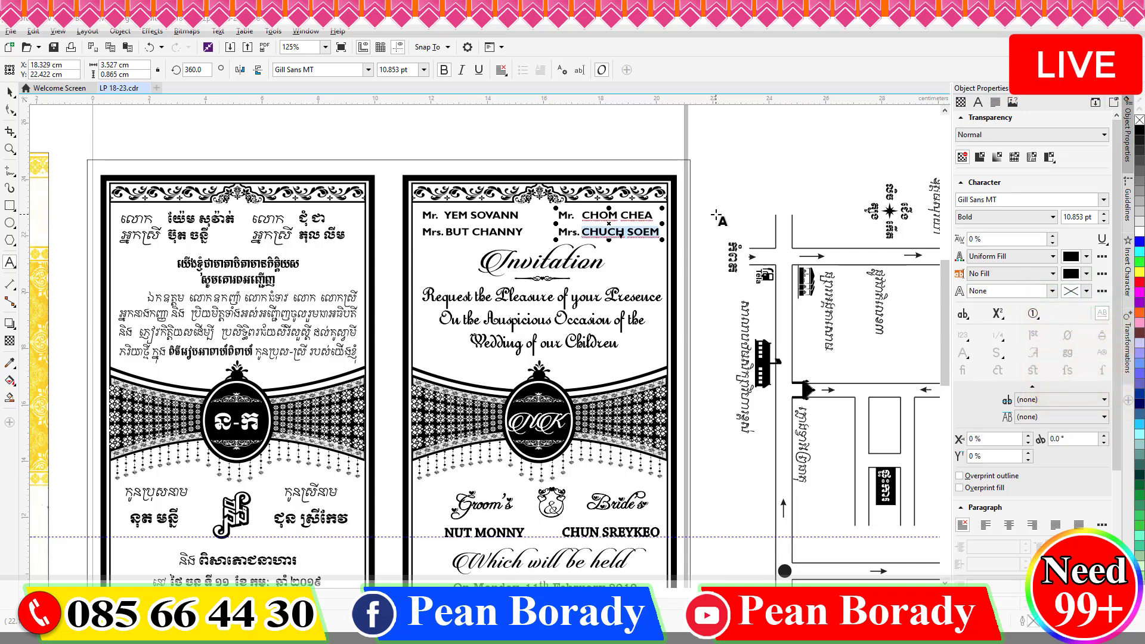
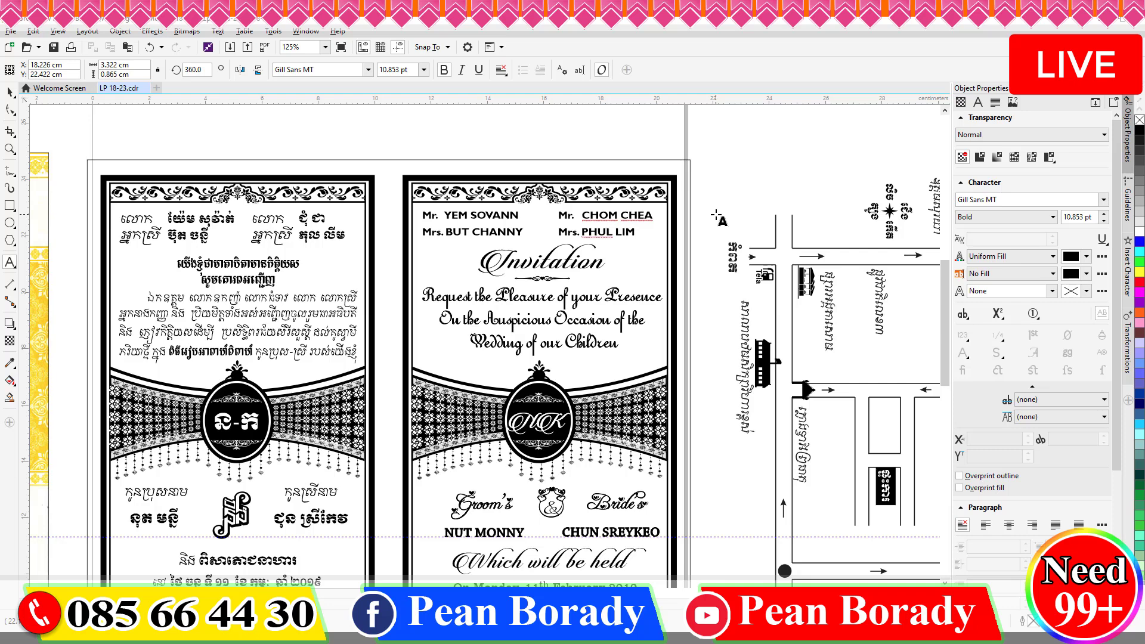
pyautogui.moveTo(945, 325)
pyautogui.mouseDown()
pyautogui.moveTo(958, 374)
pyautogui.moveTo(954, 325)
pyautogui.mouseUp()
pyautogui.hotkey('ctrl', 'space')
pyautogui.scroll(-1, 549, 260)
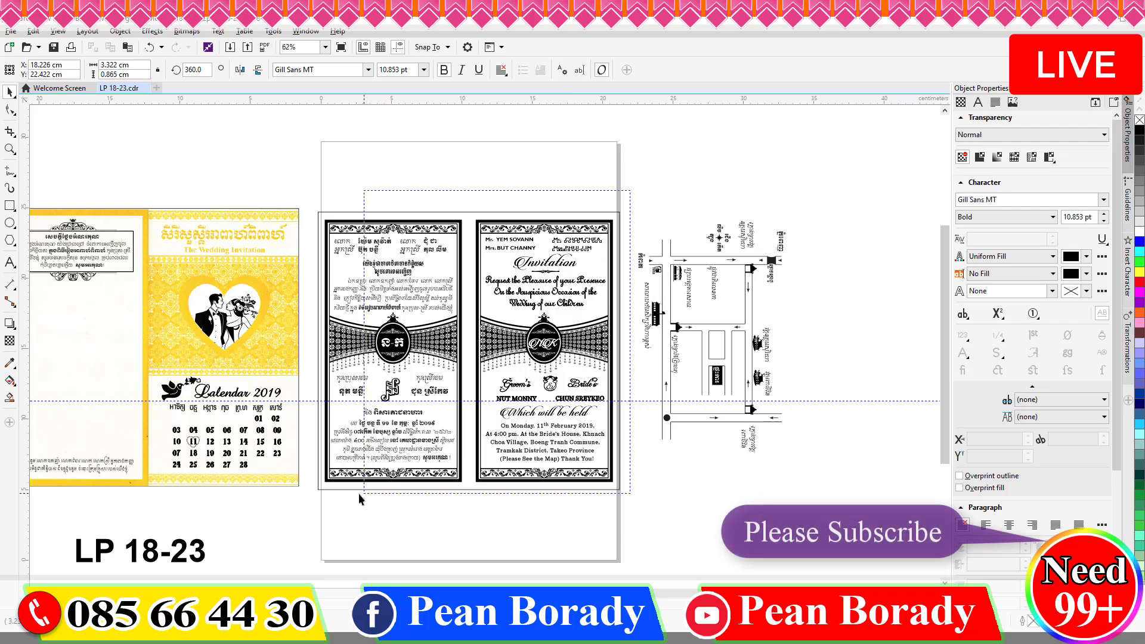
pyautogui.click(306, 511)
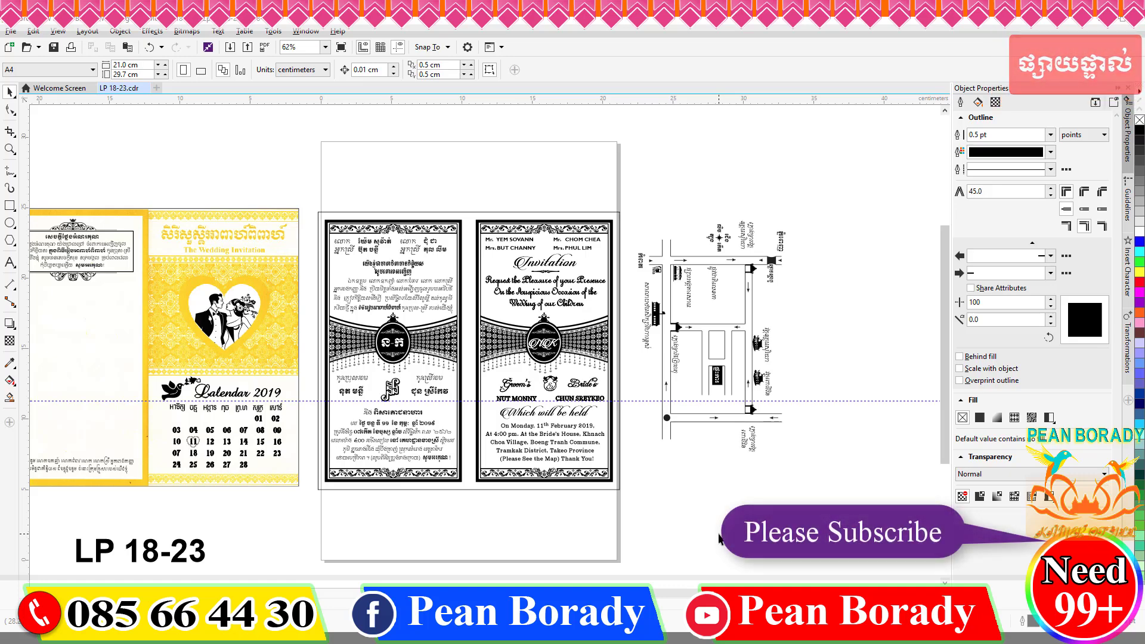
pyautogui.scroll(1, 433, 357)
pyautogui.scroll(-1, 803, 534)
pyautogui.scroll(1, 391, 558)
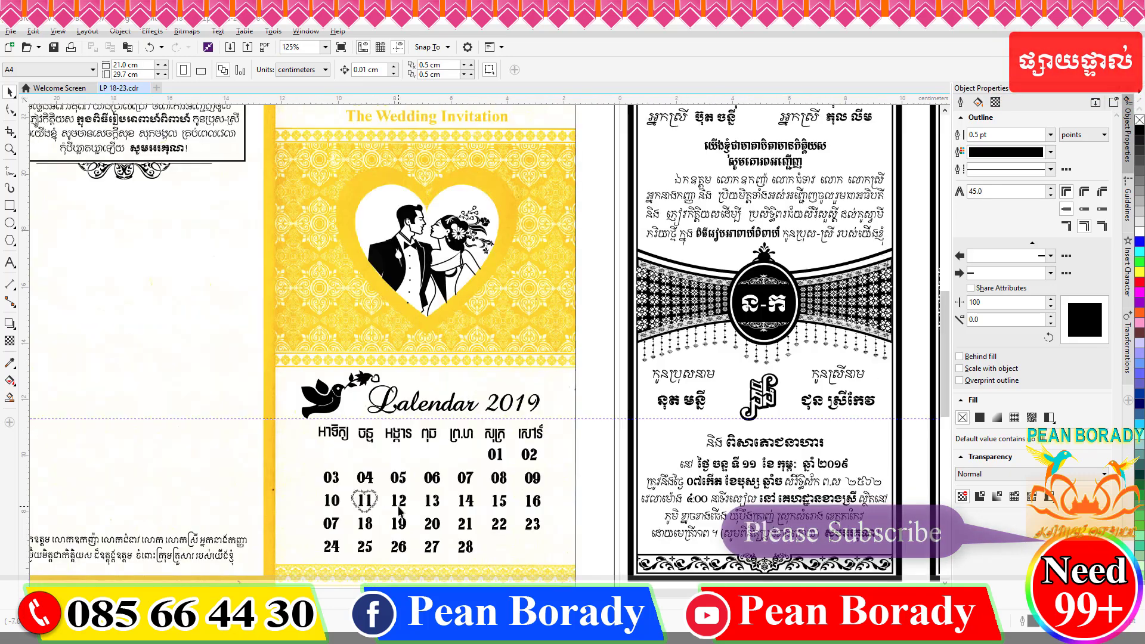
pyautogui.scroll(-1, 385, 314)
pyautogui.scroll(1, 385, 315)
pyautogui.scroll(-1, 387, 315)
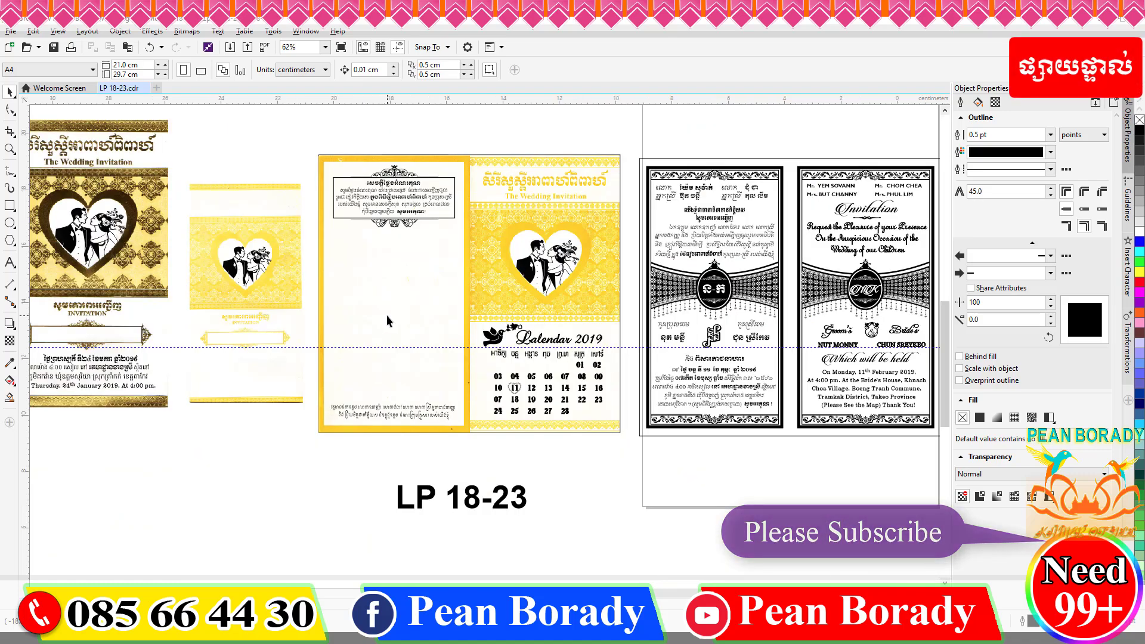
pyautogui.scroll(1, 387, 315)
# Draw a 1.0 pt vertical 2-point line down the blank panel and drop a copy beside it.
pyautogui.click(9, 170)
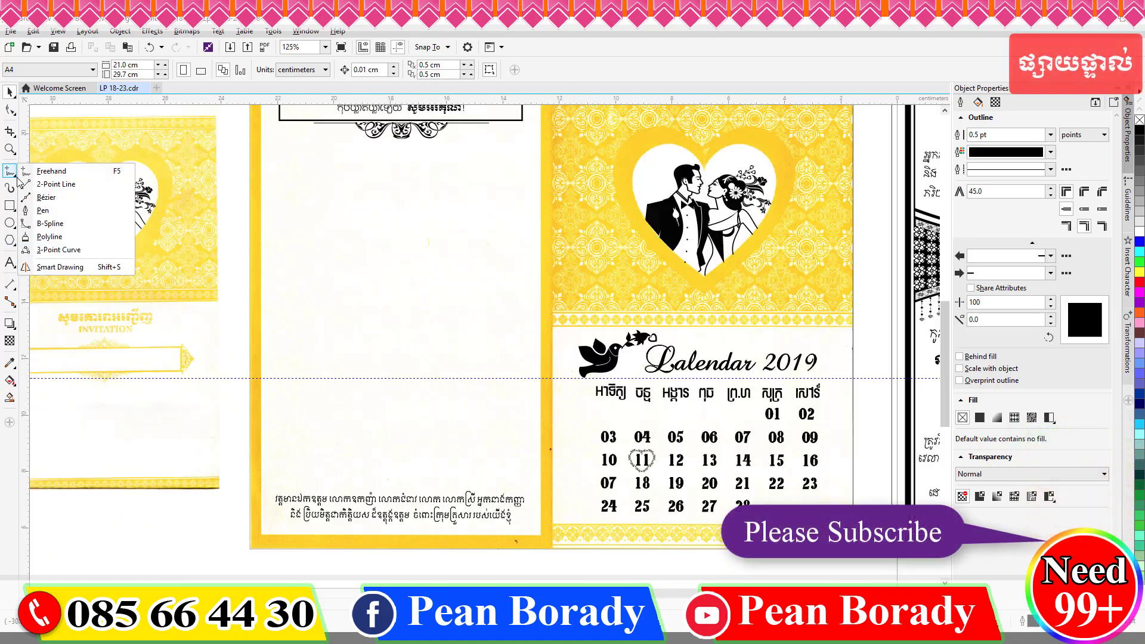
pyautogui.click(45, 184)
pyautogui.moveTo(325, 156); pyautogui.dragTo(325, 451)
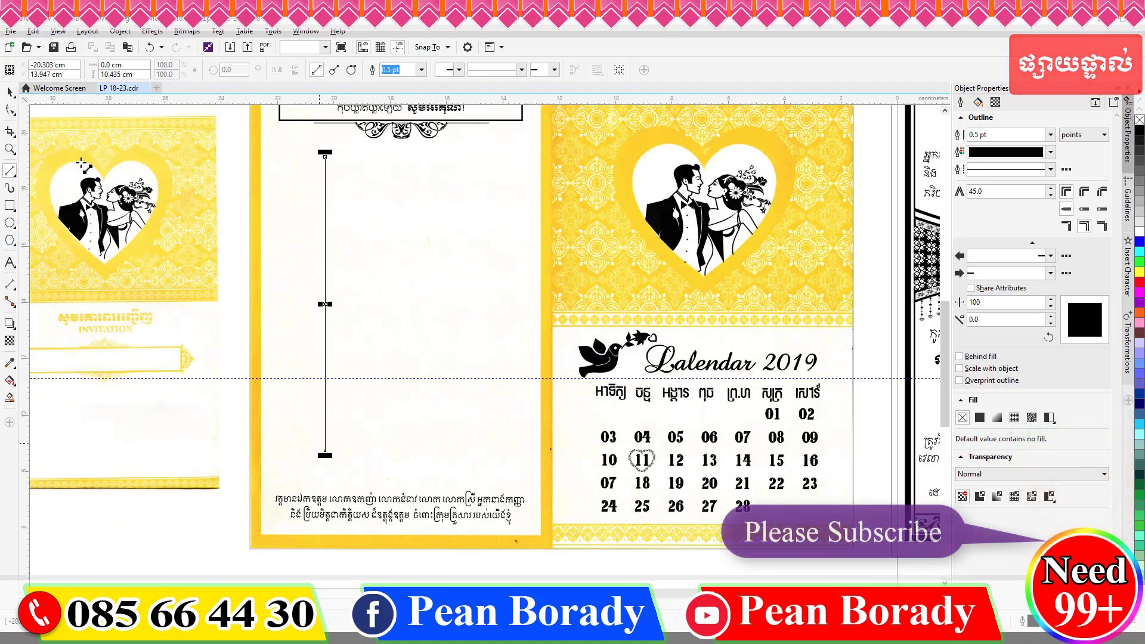
pyautogui.click(386, 70)
pyautogui.click(364, 118)
pyautogui.moveTo(325, 304); pyautogui.dragTo(334, 304)
pyautogui.rightClick(334, 303)
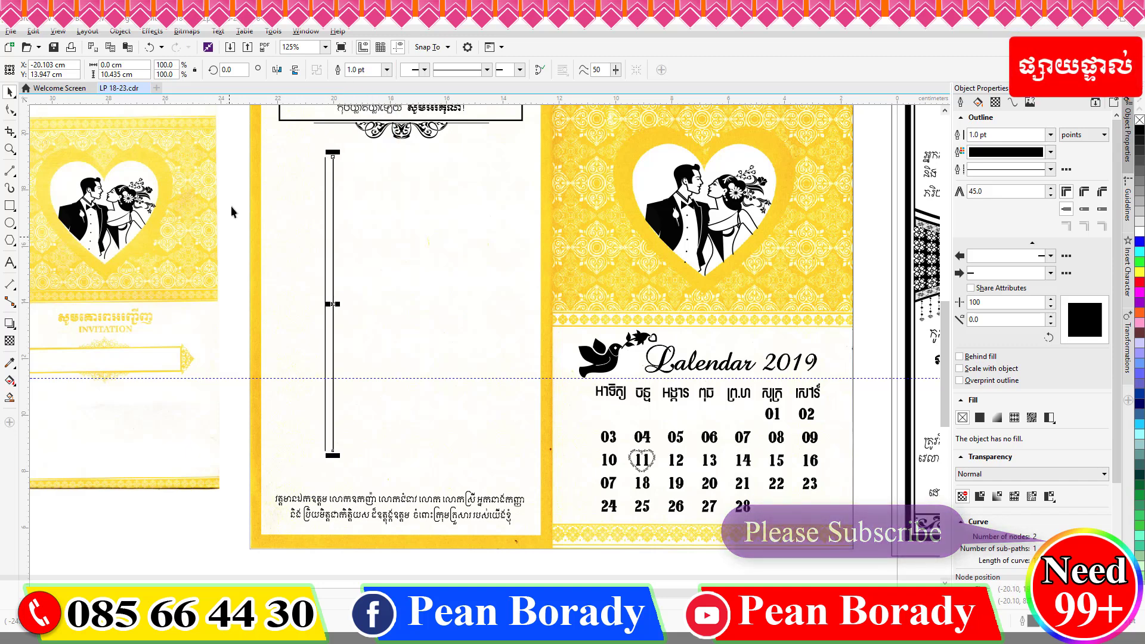
# Group the two lines into a road and place a duplicate rotated 90°.
pyautogui.moveTo(269, 143); pyautogui.dragTo(381, 483)
pyautogui.hotkey('ctrl', 'g')
pyautogui.press('+')
pyautogui.click(231, 69)
pyautogui.write('90')
pyautogui.press('Return')
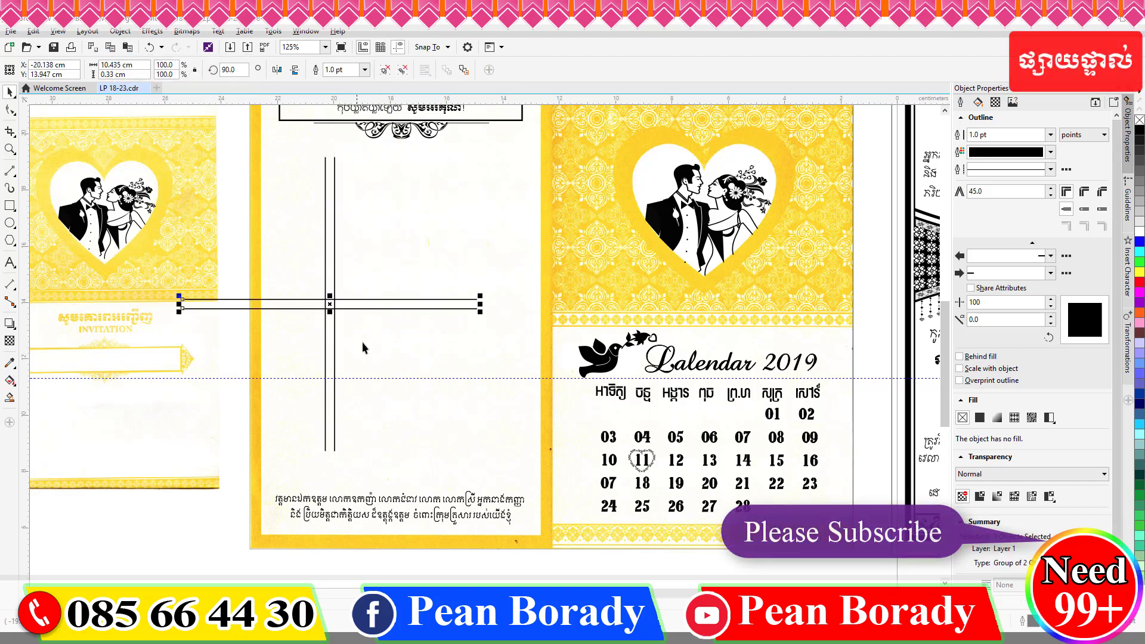
pyautogui.moveTo(331, 307); pyautogui.dragTo(426, 204)
# Shorten the crossing road and tilt it into a slant, shifting the vertical road slightly right.
pyautogui.moveTo(576, 201); pyautogui.dragTo(475, 179)
pyautogui.click(377, 200)
pyautogui.moveTo(387, 205); pyautogui.dragTo(387, 191)
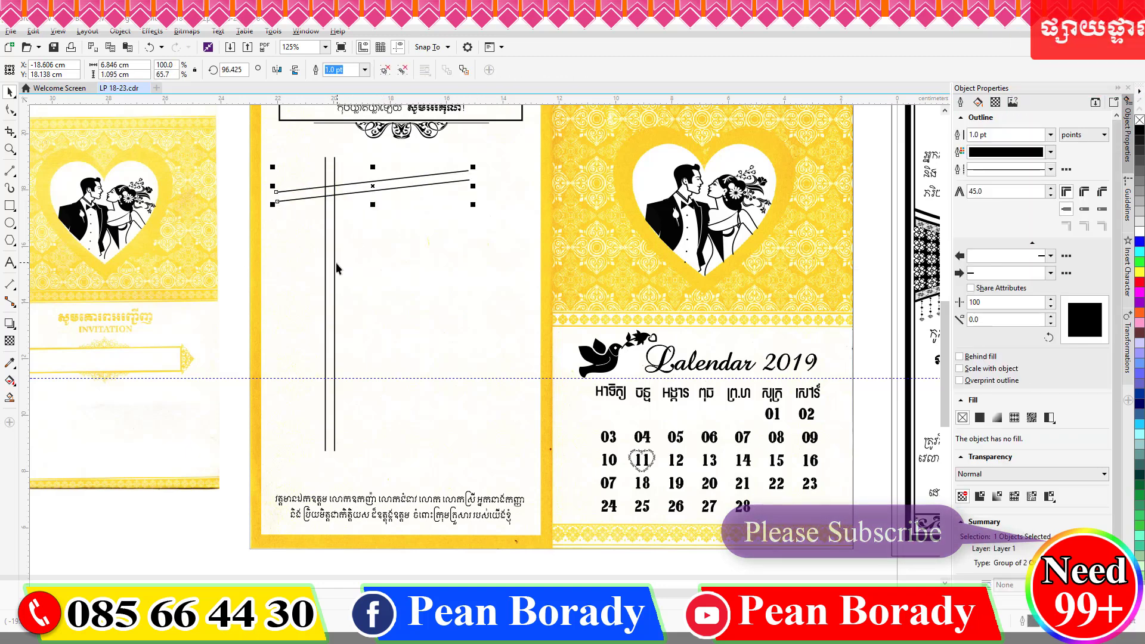
pyautogui.moveTo(334, 263); pyautogui.dragTo(336, 264)
pyautogui.click(335, 264)
# Draw a small black circle with no outline on the road junction.
pyautogui.press('F7')
pyautogui.moveTo(374, 214)
pyautogui.mouseDown()
pyautogui.moveTo(420, 259)
pyautogui.moveTo(407, 247)
pyautogui.mouseUp()
pyautogui.press('space')
pyautogui.click(1139, 132)
pyautogui.rightClick(1139, 119)
pyautogui.moveTo(395, 234); pyautogui.dragTo(332, 202)
pyautogui.scroll(2, 339, 191)
pyautogui.click(332, 202)
pyautogui.scroll(-1, 369, 204)
# Enlarge the inner circle and fill it black.
pyautogui.click(342, 207)
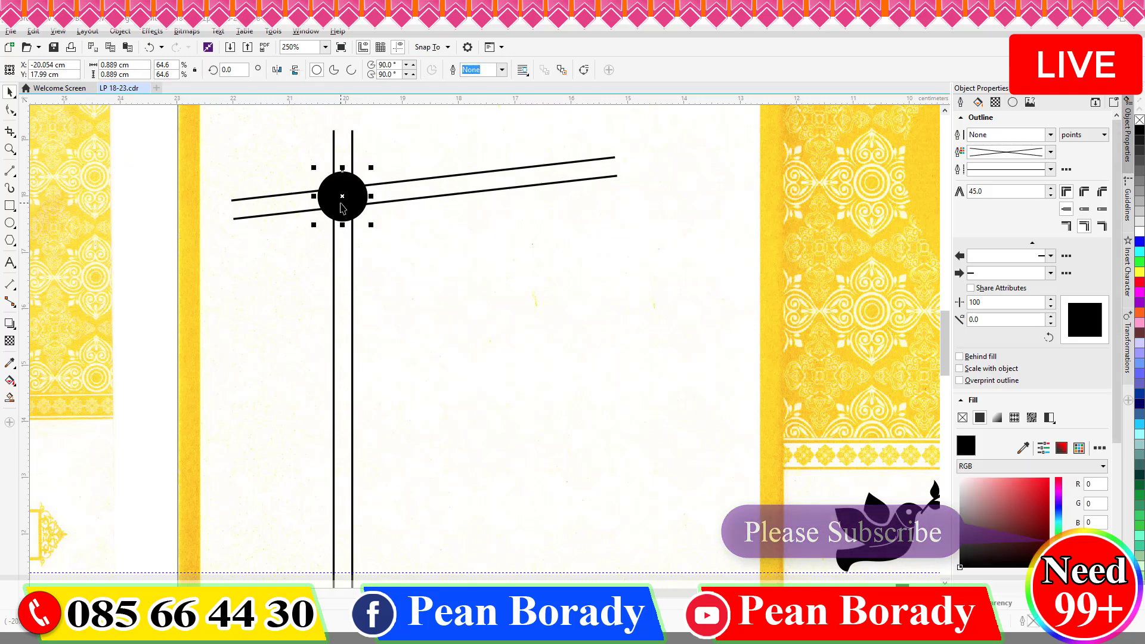
pyautogui.scroll(2, 324, 205)
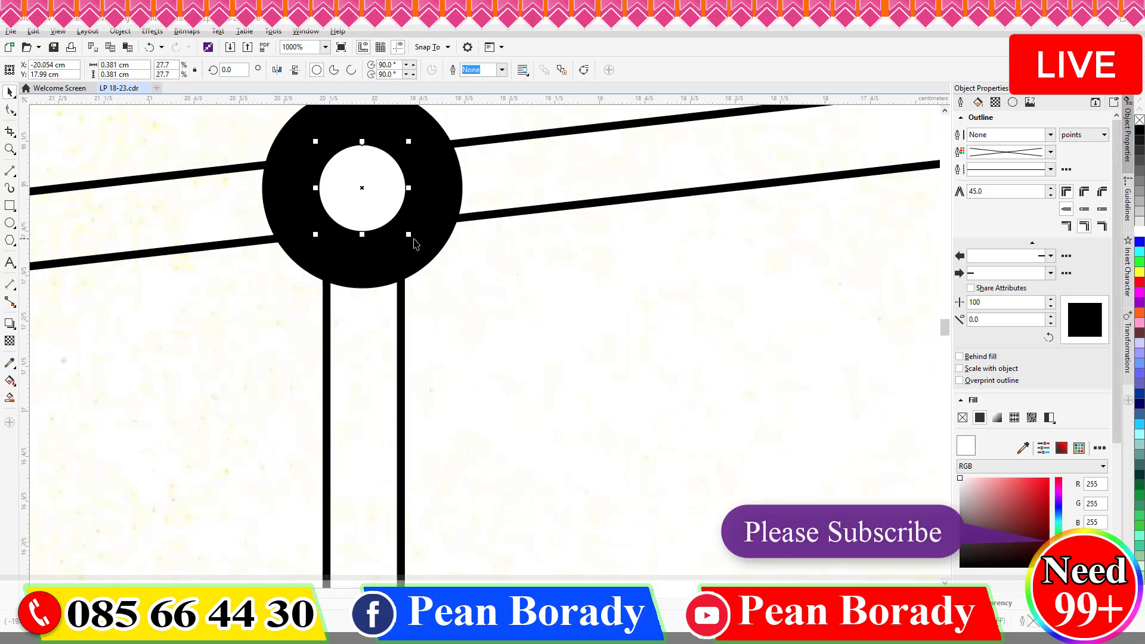
pyautogui.moveTo(412, 240); pyautogui.dragTo(447, 266)
pyautogui.scroll(-1, 448, 268)
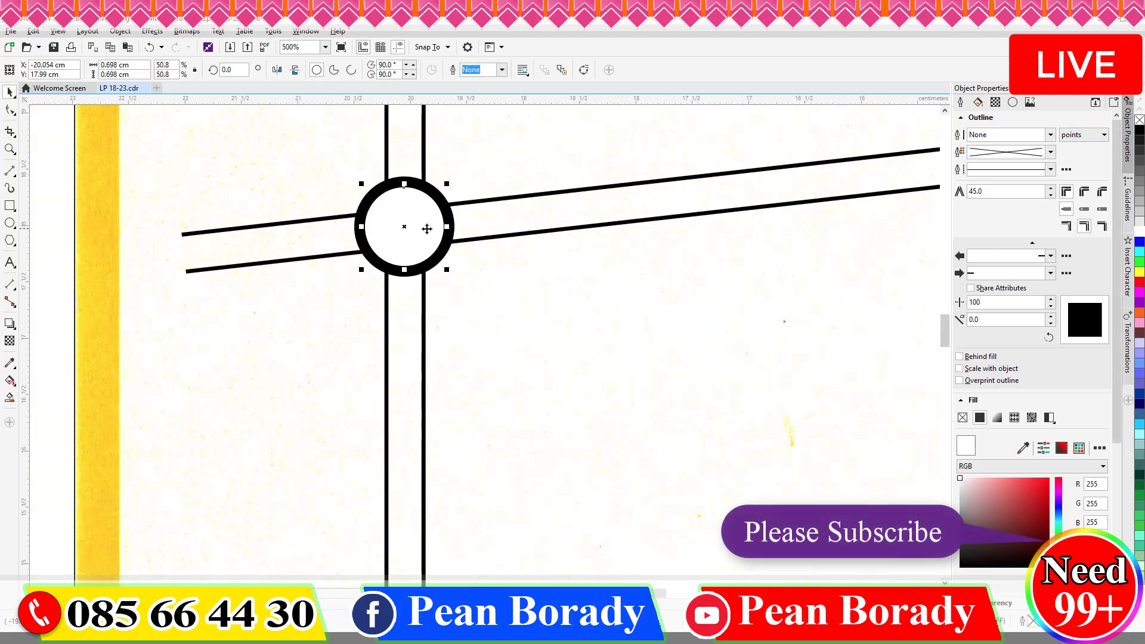
pyautogui.click(1138, 131)
# Remove the outer circle's fill and give the ring a 1.0 pt outline.
pyautogui.click(82, 194)
pyautogui.click(402, 180)
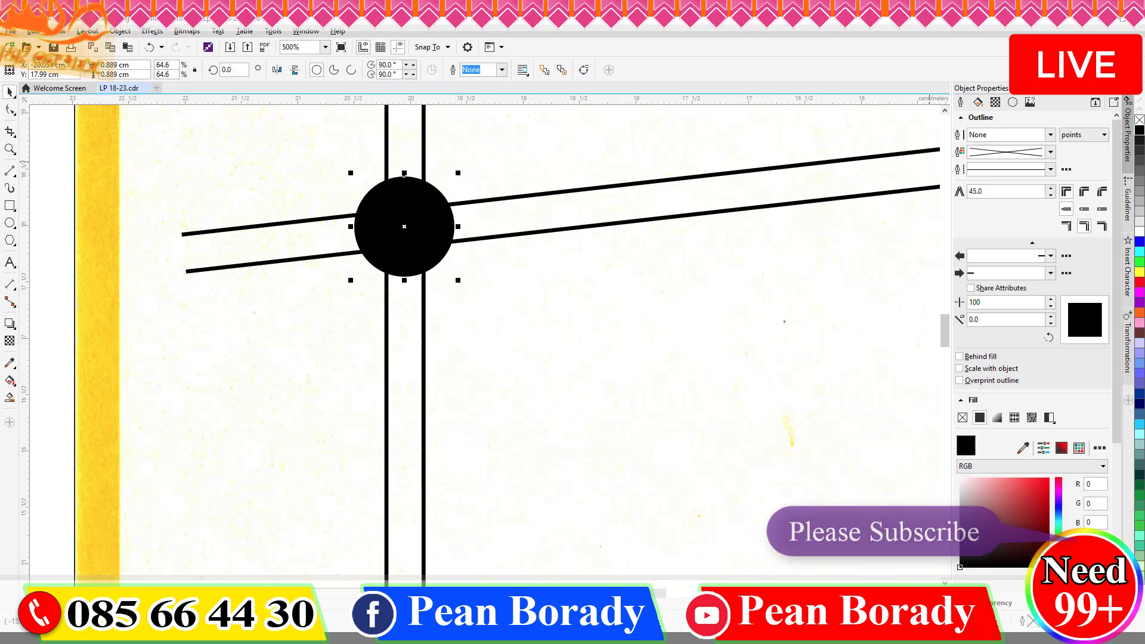
pyautogui.click(1138, 120)
pyautogui.click(418, 242)
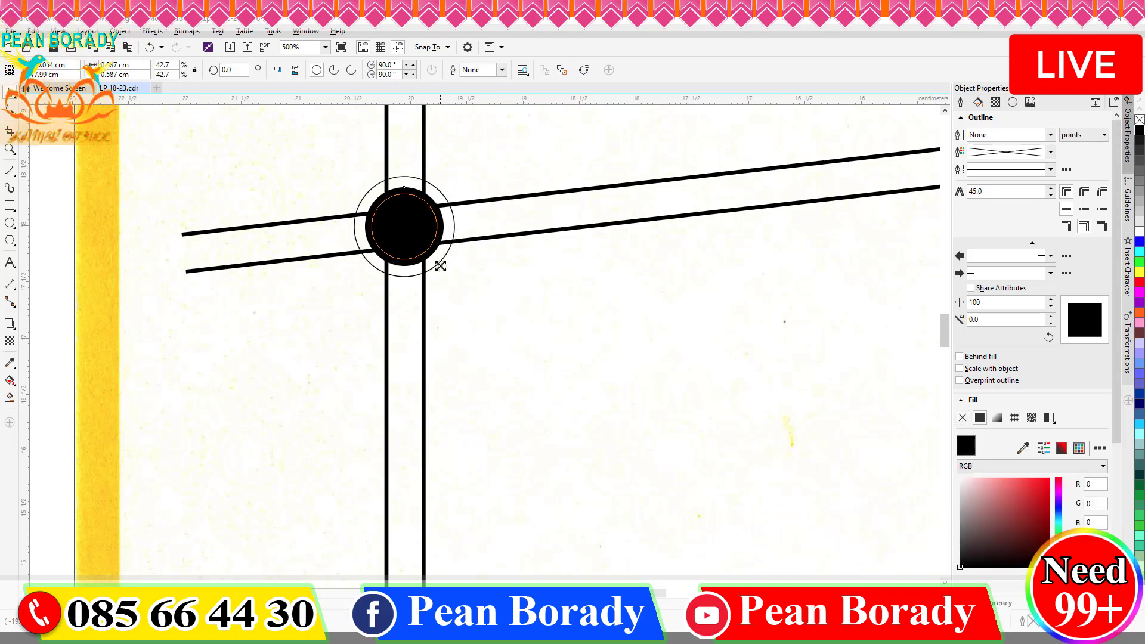
pyautogui.click(1050, 135)
pyautogui.click(993, 198)
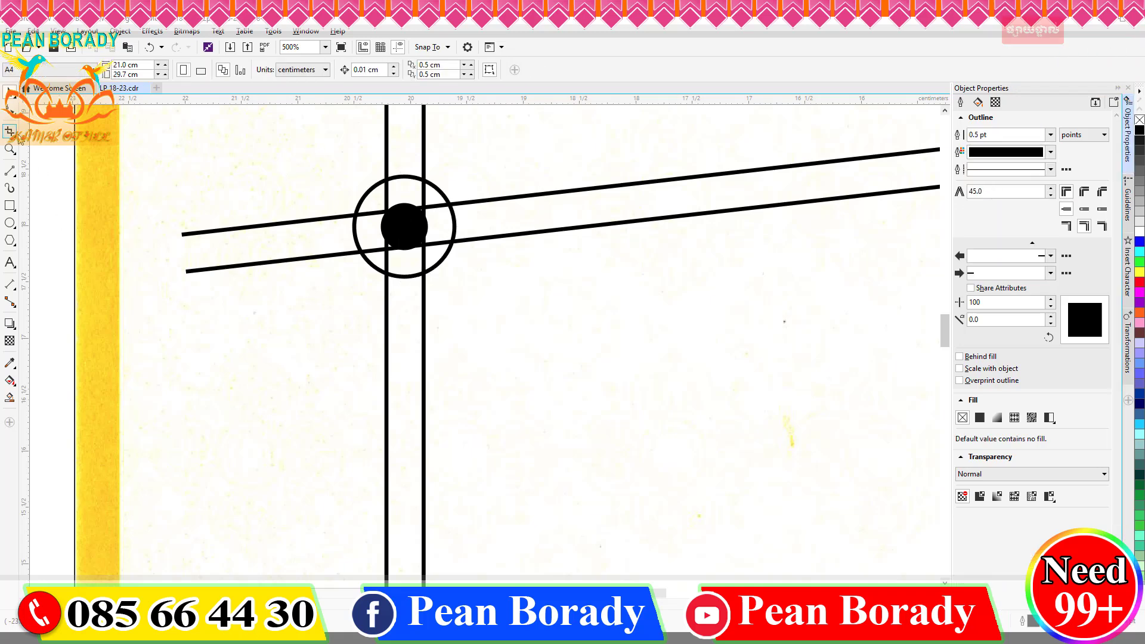
# Duplicate the vertical road pair and rotate the copy 90°.
pyautogui.scroll(-2, 404, 226)
pyautogui.click(436, 213)
pyautogui.click(98, 266)
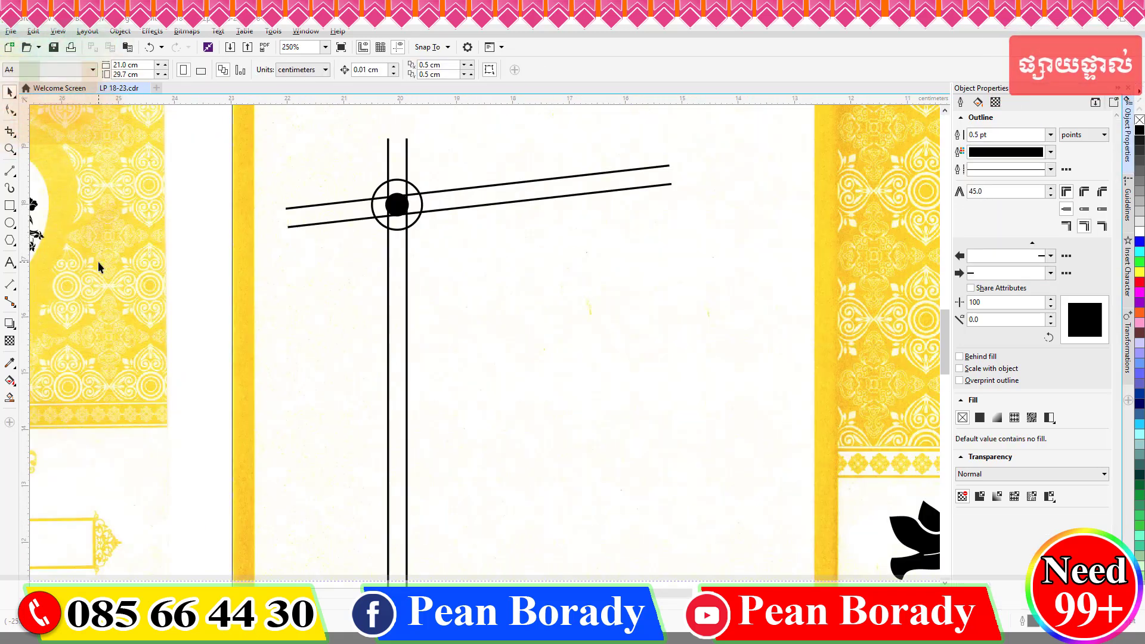
pyautogui.click(406, 314)
pyautogui.press('+')
pyautogui.doubleClick(227, 70)
pyautogui.write('90')
pyautogui.press('Return')
# Shorten the horizontal road from its left end, move it lower, and drop a copy.
pyautogui.scroll(-2, 284, 344)
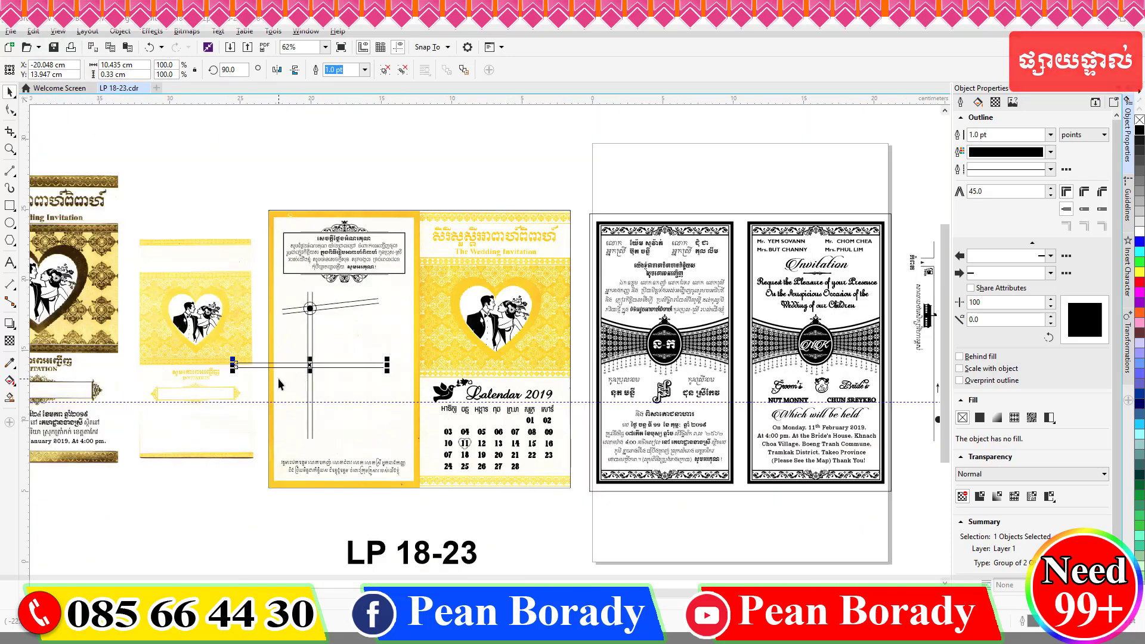
pyautogui.scroll(2, 345, 369)
pyautogui.scroll(-1, 396, 346)
pyautogui.moveTo(155, 351); pyautogui.dragTo(308, 361)
pyautogui.scroll(2, 327, 360)
pyautogui.scroll(-1, 417, 298)
pyautogui.moveTo(481, 304); pyautogui.dragTo(433, 382)
pyautogui.scroll(-3, 492, 336)
pyautogui.scroll(2, 496, 344)
pyautogui.rightClick(434, 382)
# Extend both the lower and upper horizontal roads to the right.
pyautogui.click(501, 374)
pyautogui.click(503, 371)
pyautogui.moveTo(513, 375); pyautogui.dragTo(592, 375)
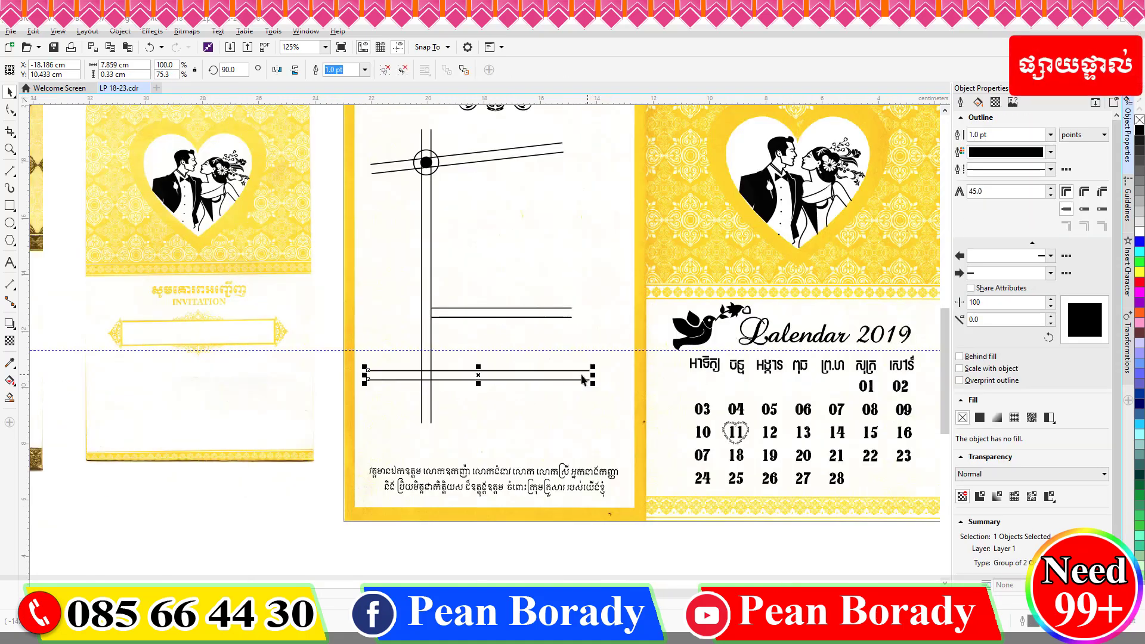
pyautogui.click(536, 312)
pyautogui.click(547, 309)
pyautogui.moveTo(575, 312); pyautogui.dragTo(593, 312)
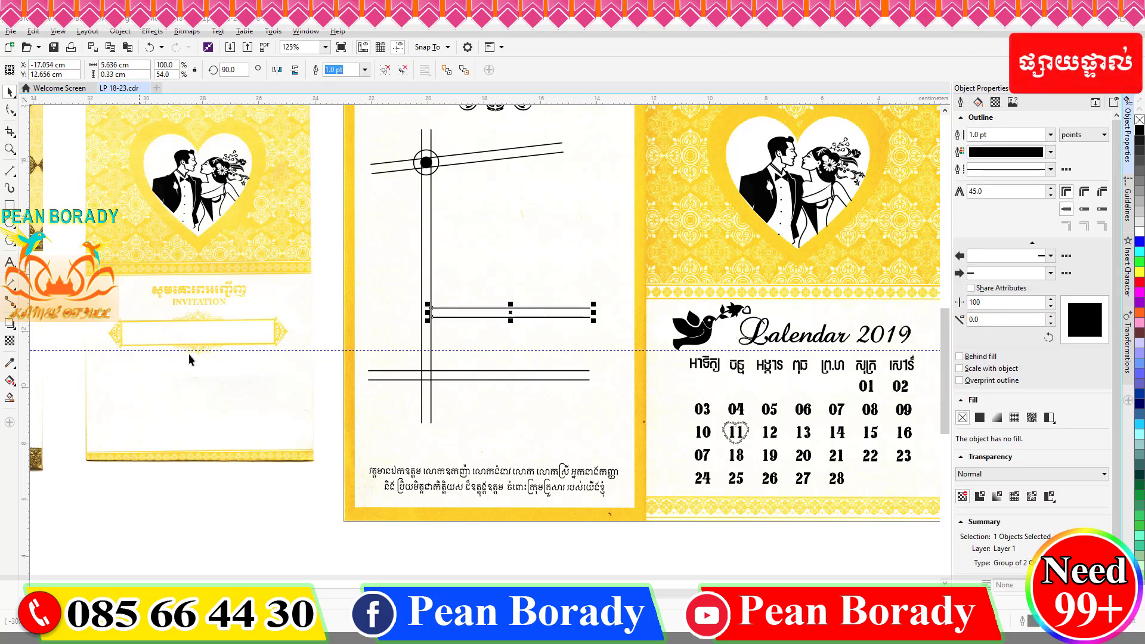
pyautogui.press('Escape')
# Copy the upper road, rotate it 90°, shorten it from the bottom and nudge it right.
pyautogui.scroll(2, 429, 315)
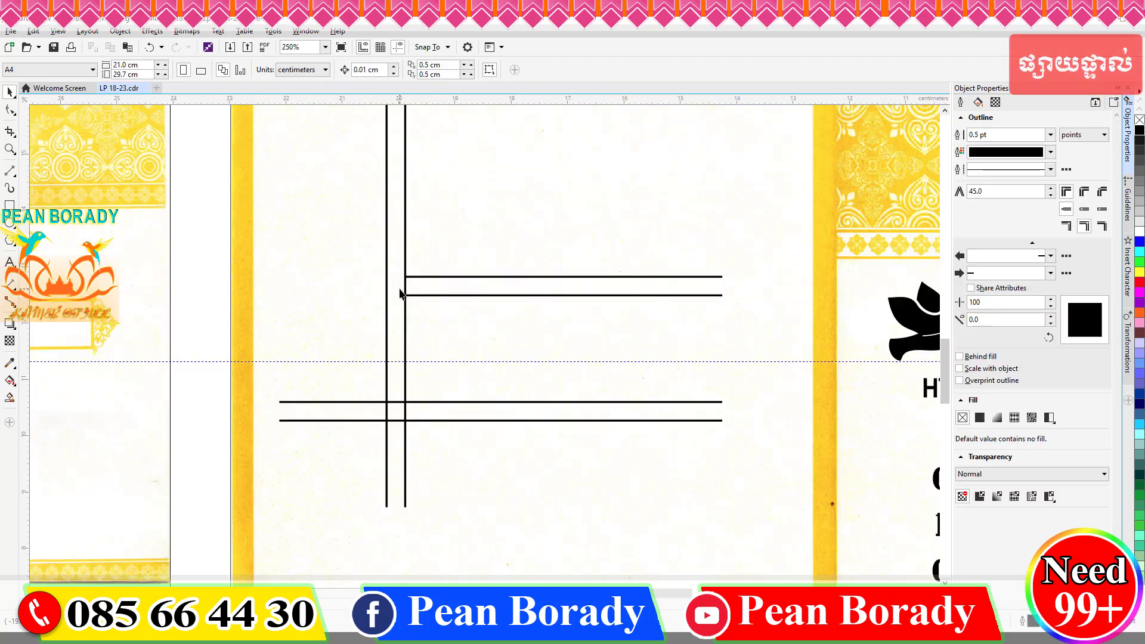
pyautogui.click(524, 276)
pyautogui.hotkey('ctrl', 'c')
pyautogui.hotkey('ctrl', 'v')
pyautogui.doubleClick(233, 69)
pyautogui.write('90')
pyautogui.press('Return')
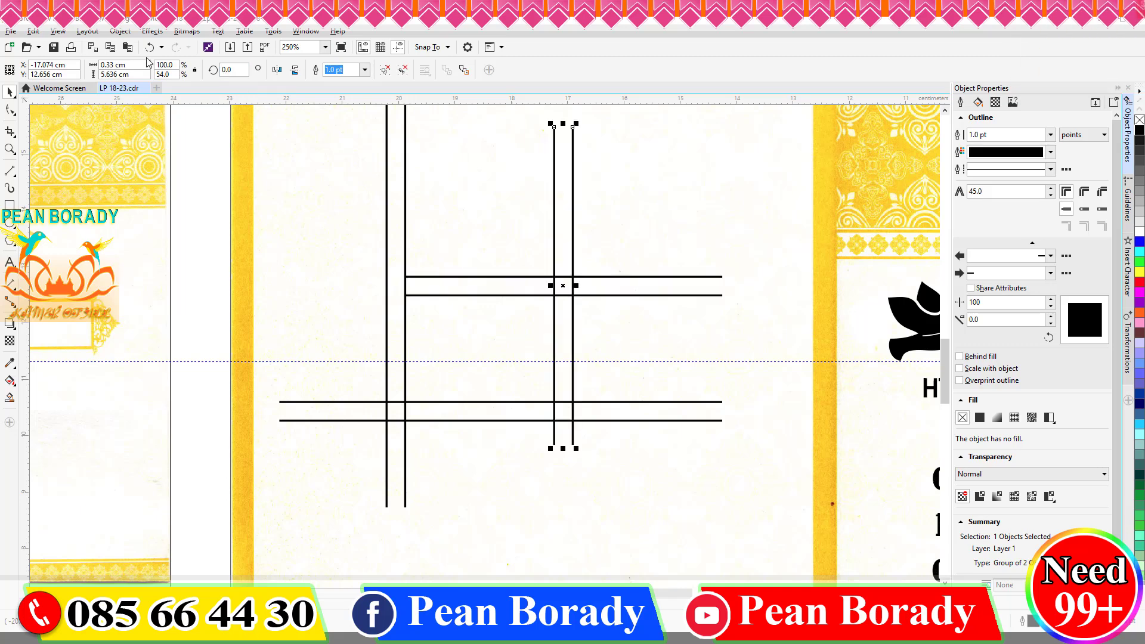
pyautogui.moveTo(563, 449); pyautogui.dragTo(567, 283)
pyautogui.press('Right')
pyautogui.press('Right')
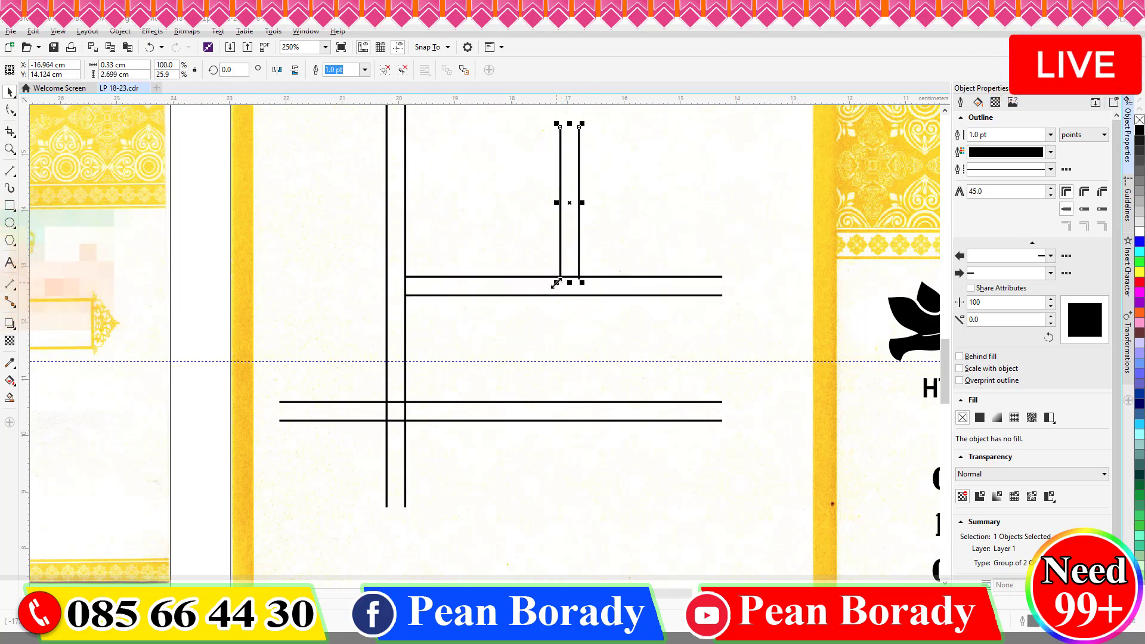
# Skew the short vertical road sideways at its top, then deselect it.
pyautogui.click(580, 142)
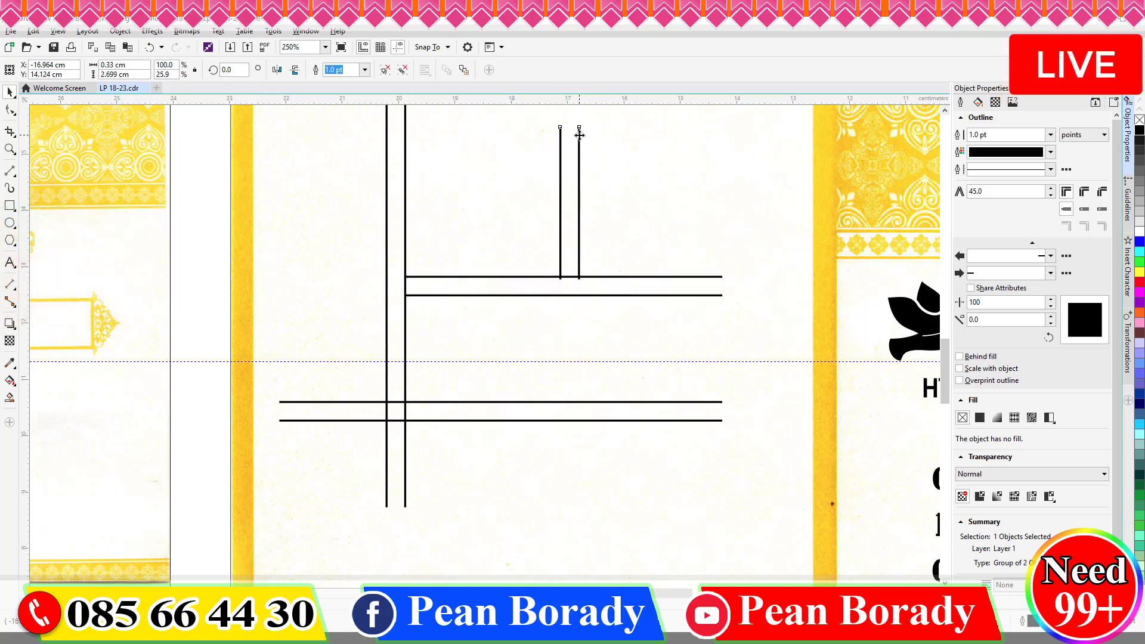
pyautogui.moveTo(580, 136); pyautogui.dragTo(598, 136)
pyautogui.scroll(-2, 587, 280)
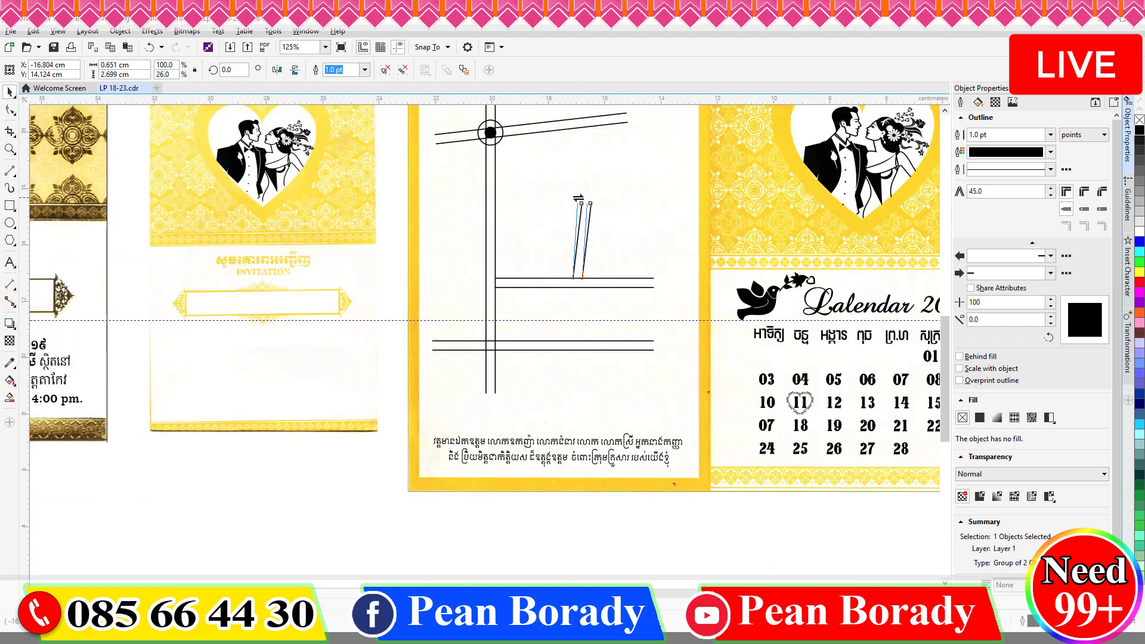
pyautogui.click(525, 182)
pyautogui.scroll(2, 491, 130)
# Draw a small rectangle and repeat it with 8 copies in a row via Transformations.
pyautogui.press('F6')
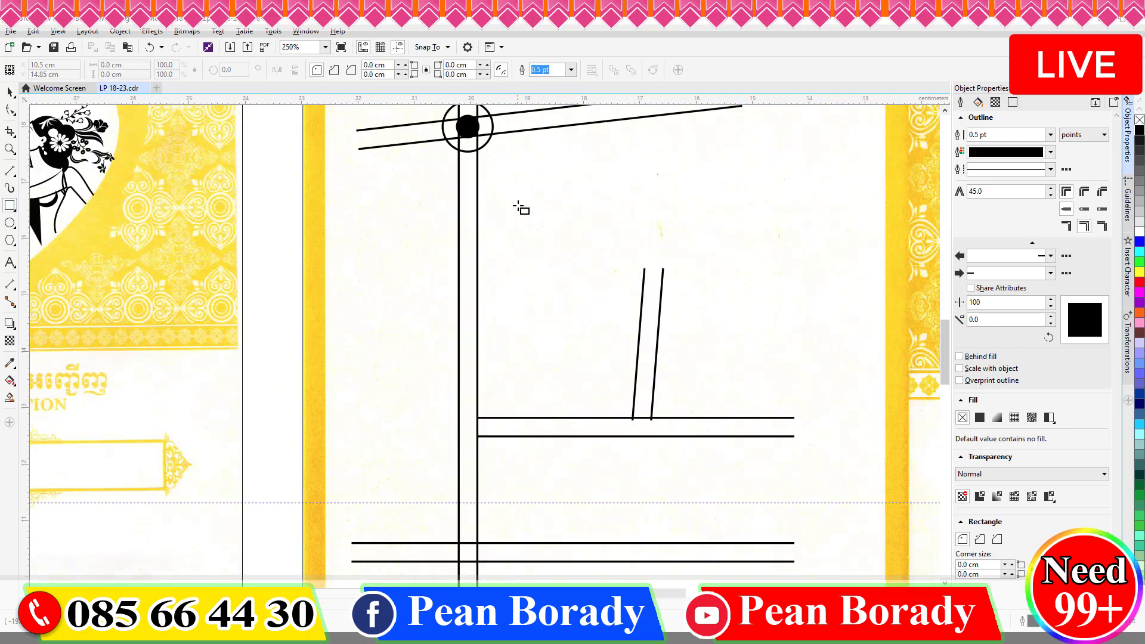
pyautogui.moveTo(514, 197); pyautogui.dragTo(523, 215)
pyautogui.scroll(3, 524, 203)
pyautogui.scroll(-4, 637, 268)
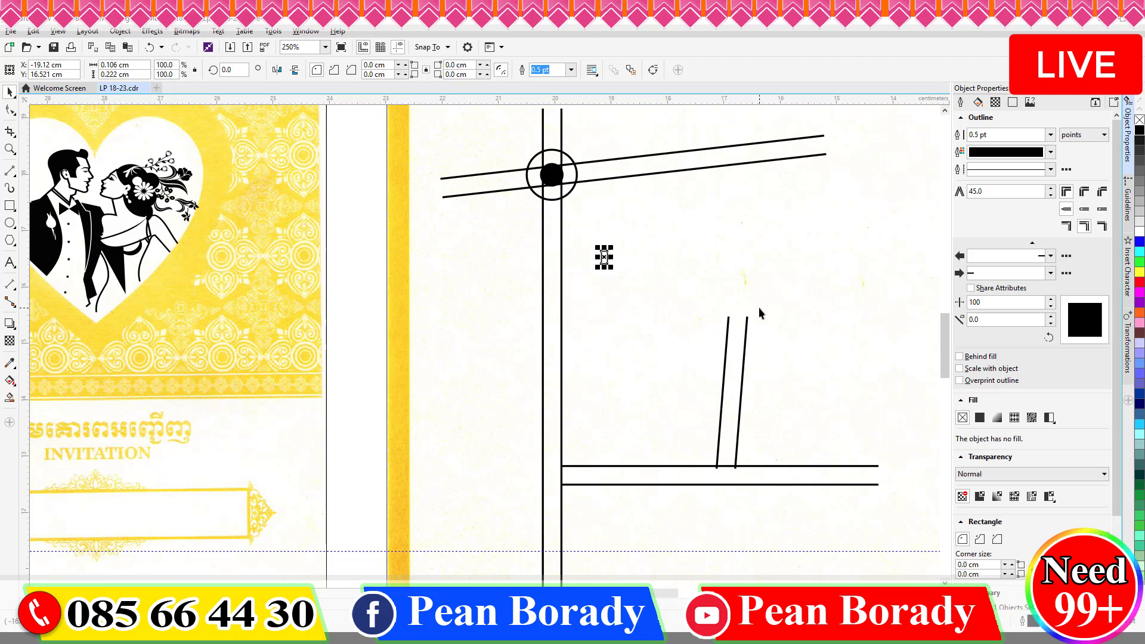
pyautogui.click(1129, 349)
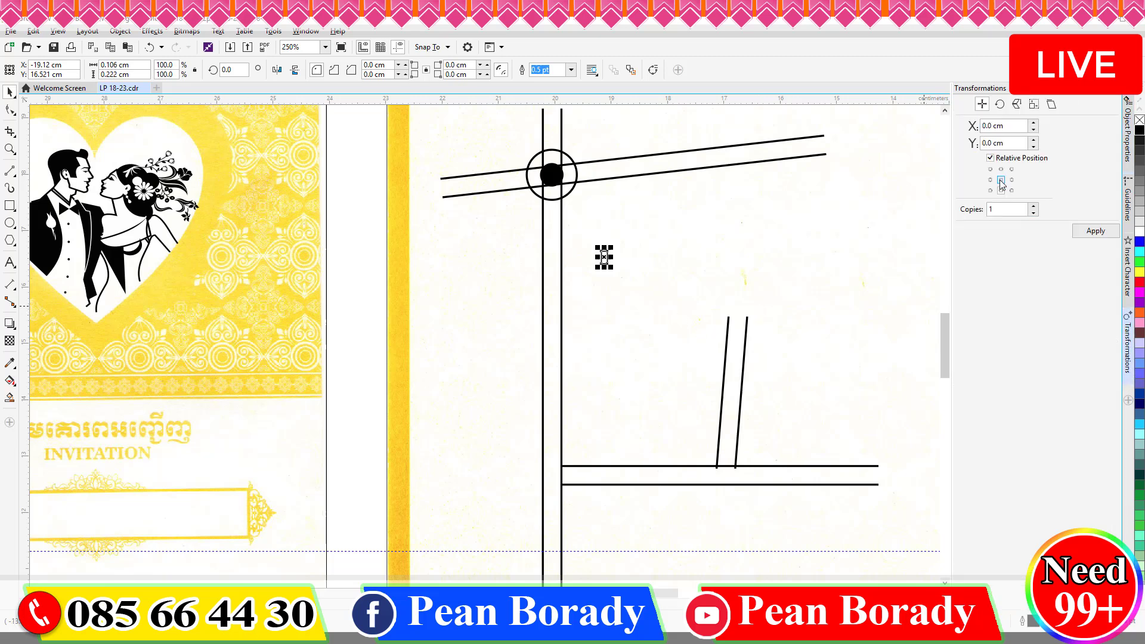
pyautogui.write('8')
pyautogui.click(1096, 233)
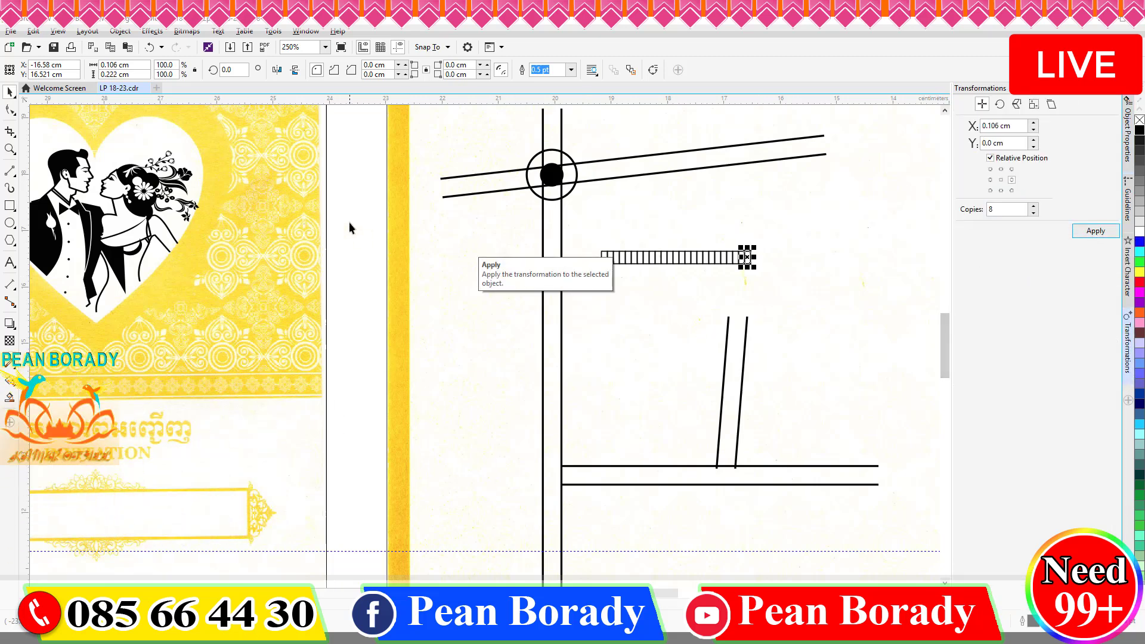
# Move the rectangle ladder onto the vertical road and tilt it slightly.
pyautogui.scroll(1, 693, 265)
pyautogui.moveTo(658, 249); pyautogui.dragTo(400, 297)
pyautogui.scroll(-1, 400, 296)
pyautogui.click(400, 303)
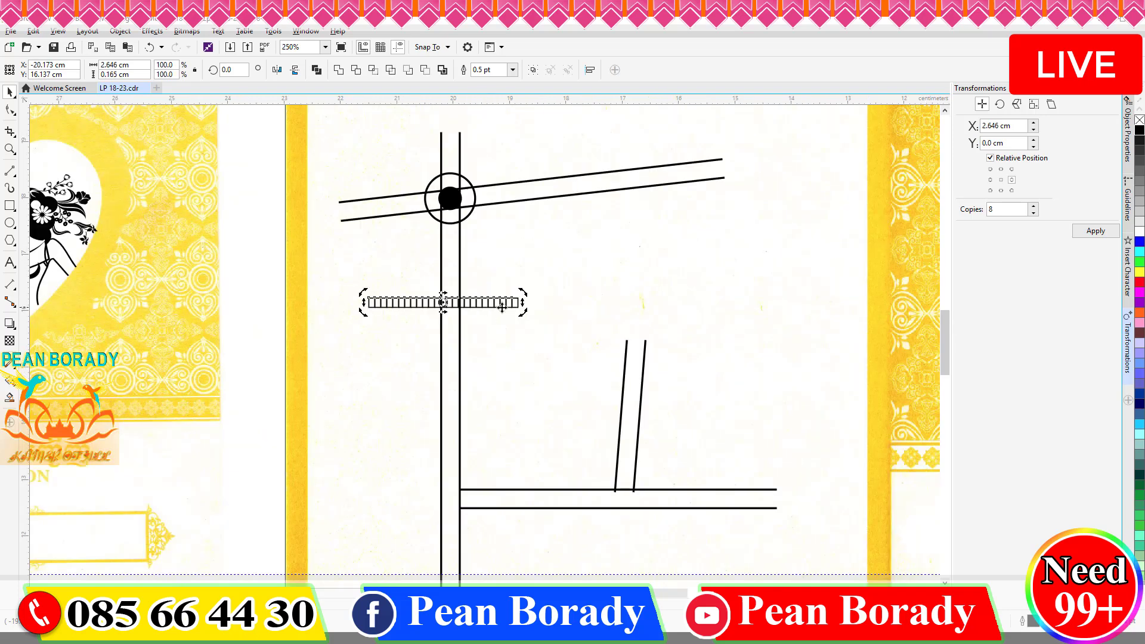
pyautogui.moveTo(524, 315); pyautogui.dragTo(523, 323)
# Group the ladder pieces, move the group up, and set their outlines to 1.0 pt.
pyautogui.moveTo(355, 286); pyautogui.dragTo(584, 372)
pyautogui.hotkey('ctrl', 'g')
pyautogui.moveTo(487, 317); pyautogui.dragTo(565, 313)
pyautogui.click(364, 69)
pyautogui.click(346, 119)
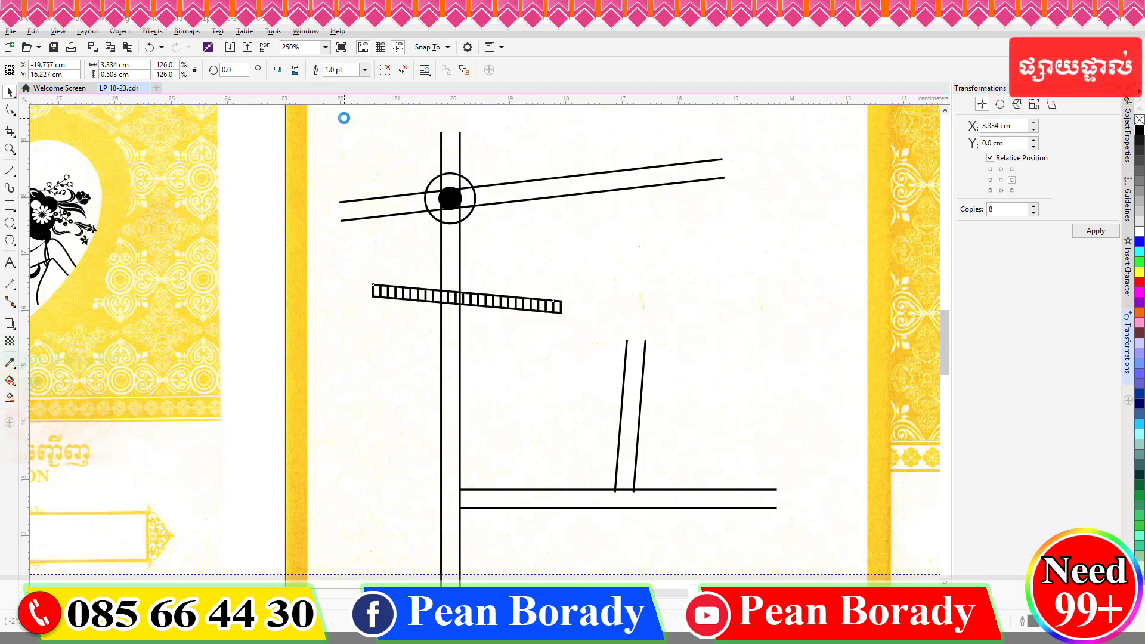
pyautogui.scroll(-10, 519, 339)
# Switch to the Virtual Segment Delete tool and undo a mistaken segment deletion.
pyautogui.scroll(7, 541, 346)
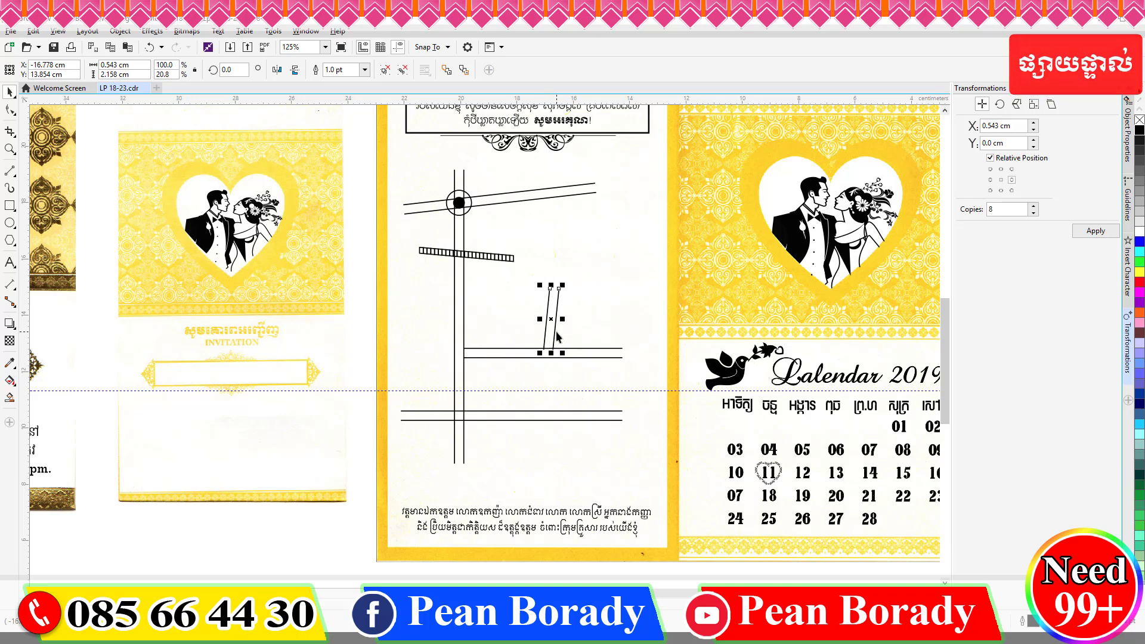
pyautogui.click(287, 511)
pyautogui.scroll(1, 559, 352)
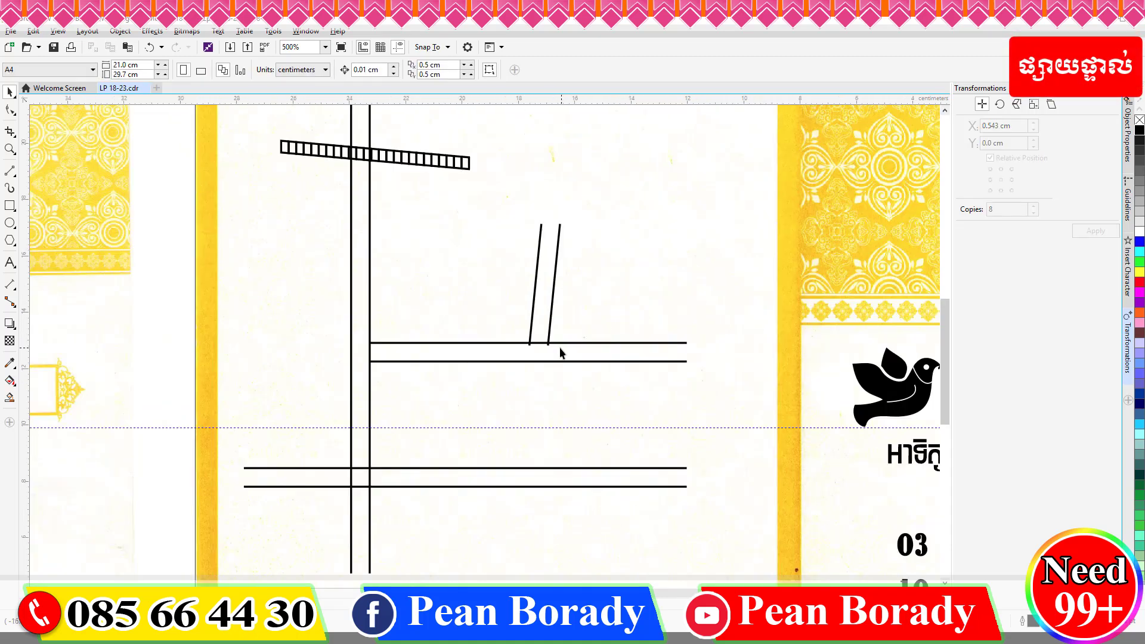
pyautogui.scroll(-1, 560, 348)
pyautogui.click(12, 134)
pyautogui.click(48, 145)
pyautogui.scroll(4, 477, 221)
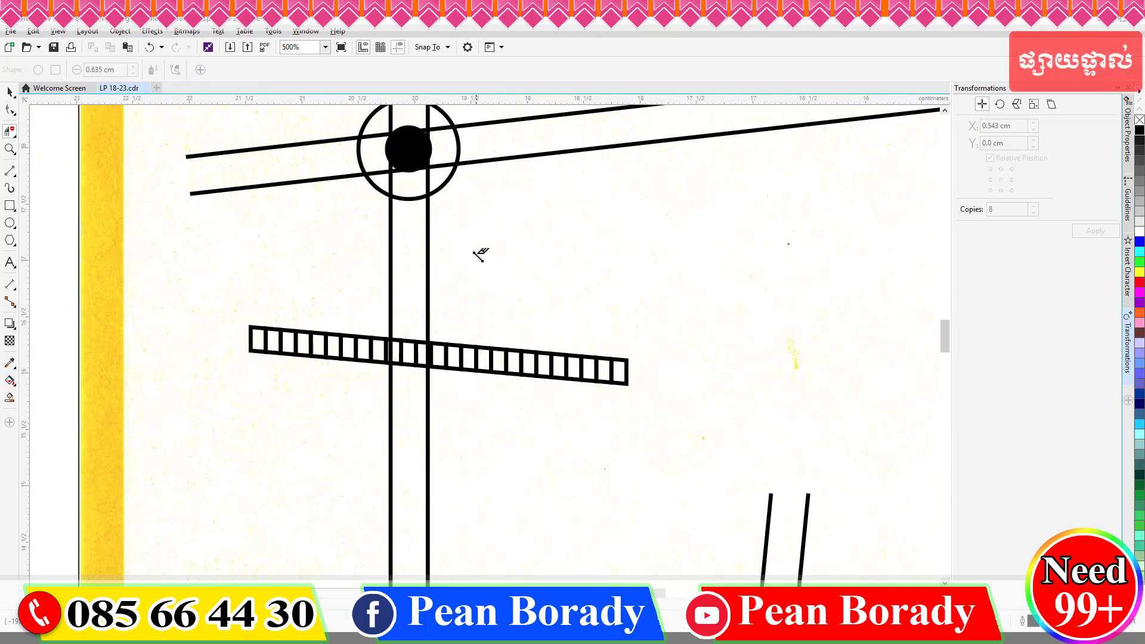
pyautogui.hotkey('ctrl', 'z')
# Delete the roundabout's black dot and erase the overlapping road and circle segments inside the roundabout.
pyautogui.click(9, 92)
pyautogui.click(495, 220)
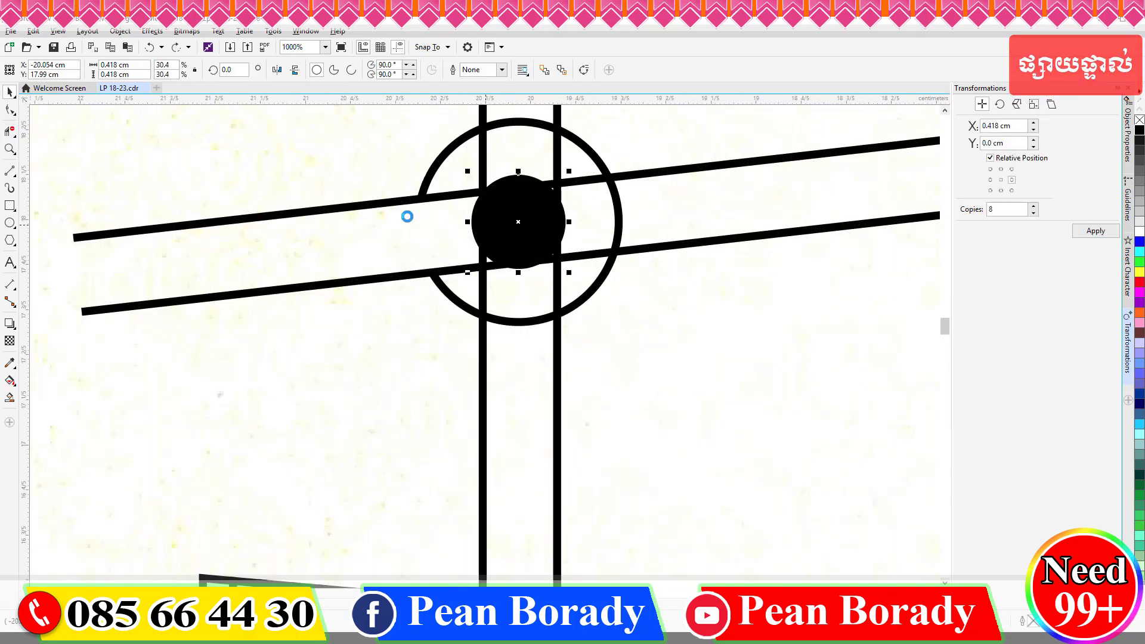
pyautogui.press('Delete')
pyautogui.press('space')
pyautogui.moveTo(444, 186); pyautogui.dragTo(562, 273)
pyautogui.click(618, 215)
pyautogui.click(575, 182)
pyautogui.moveTo(525, 99); pyautogui.dragTo(517, 142)
pyautogui.scroll(1, 517, 143)
pyautogui.click(516, 151)
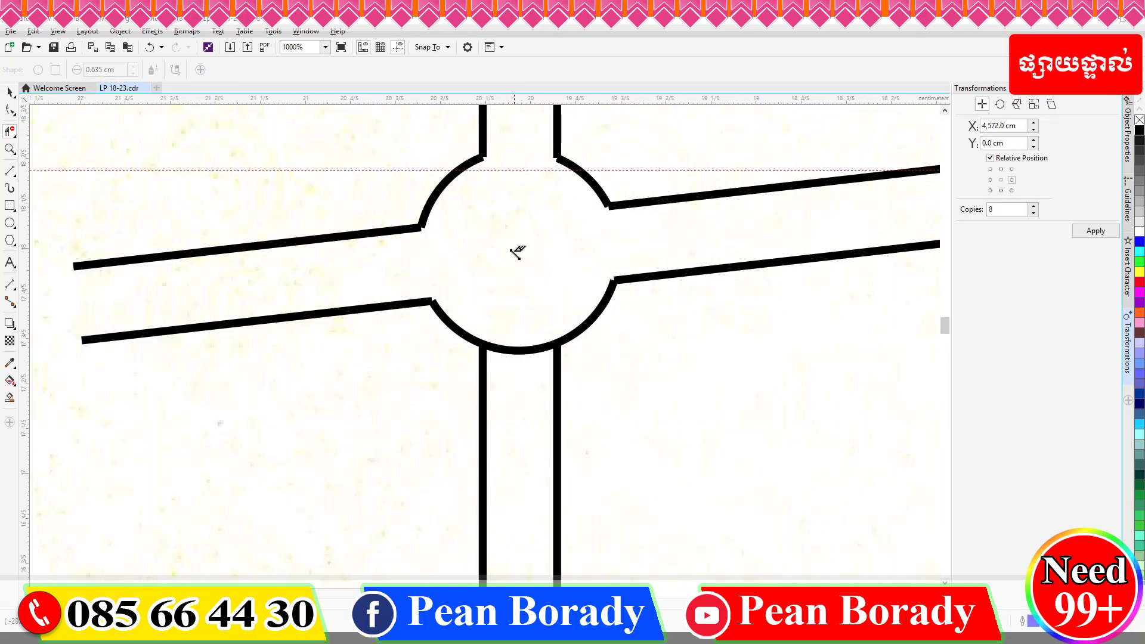
# Paste the black dot back and erase the overlapping segments at the lower crossing.
pyautogui.hotkey('ctrl', 'v')
pyautogui.scroll(-3, 442, 298)
pyautogui.scroll(1, 542, 405)
pyautogui.click(10, 131)
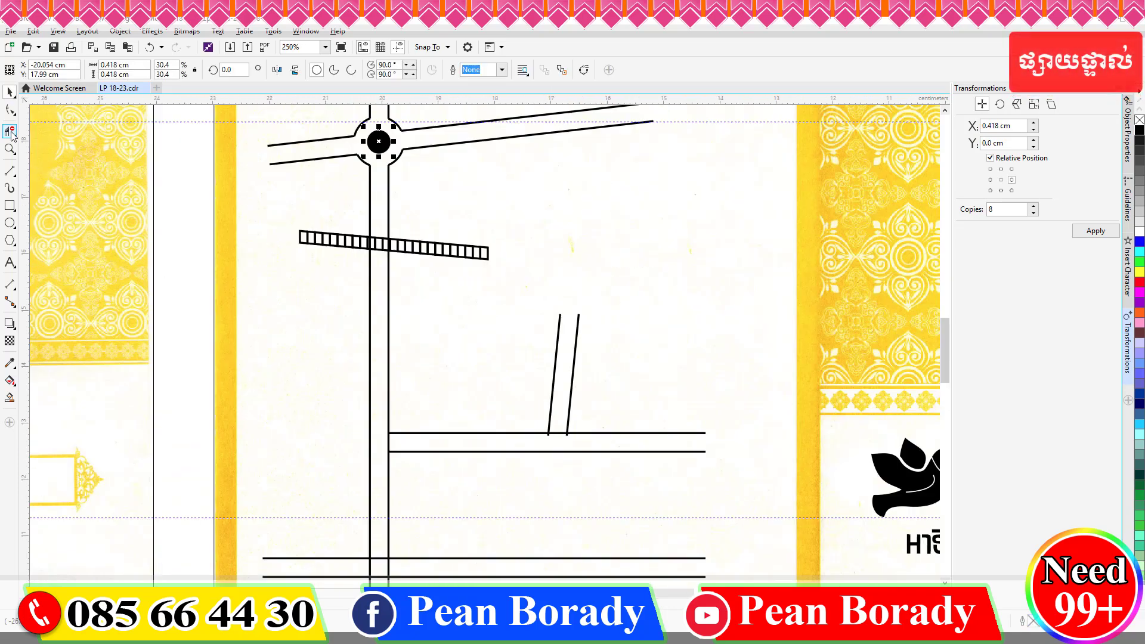
pyautogui.scroll(3, 445, 459)
pyautogui.scroll(1, 668, 406)
pyautogui.click(482, 412)
pyautogui.moveTo(550, 437); pyautogui.dragTo(440, 419)
pyautogui.scroll(-3, 501, 391)
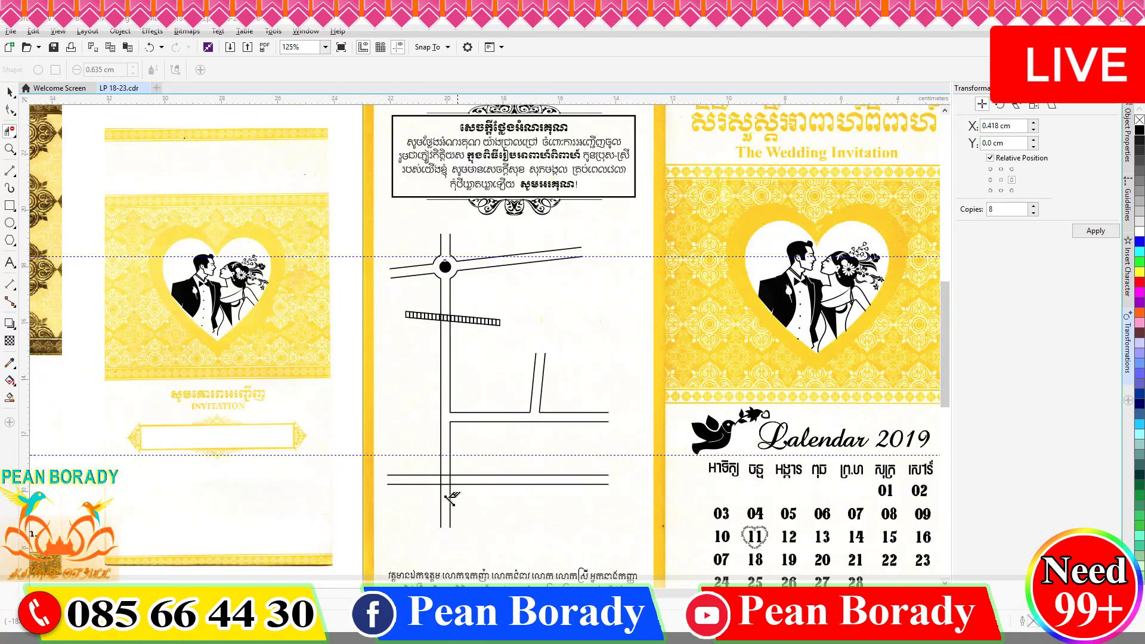
pyautogui.scroll(2, 450, 501)
pyautogui.moveTo(426, 367); pyautogui.dragTo(426, 426)
pyautogui.moveTo(470, 404); pyautogui.dragTo(374, 398)
# Move the whole reference map from the right to below the other designs.
pyautogui.scroll(-3, 461, 372)
pyautogui.press('space')
pyautogui.click(294, 503)
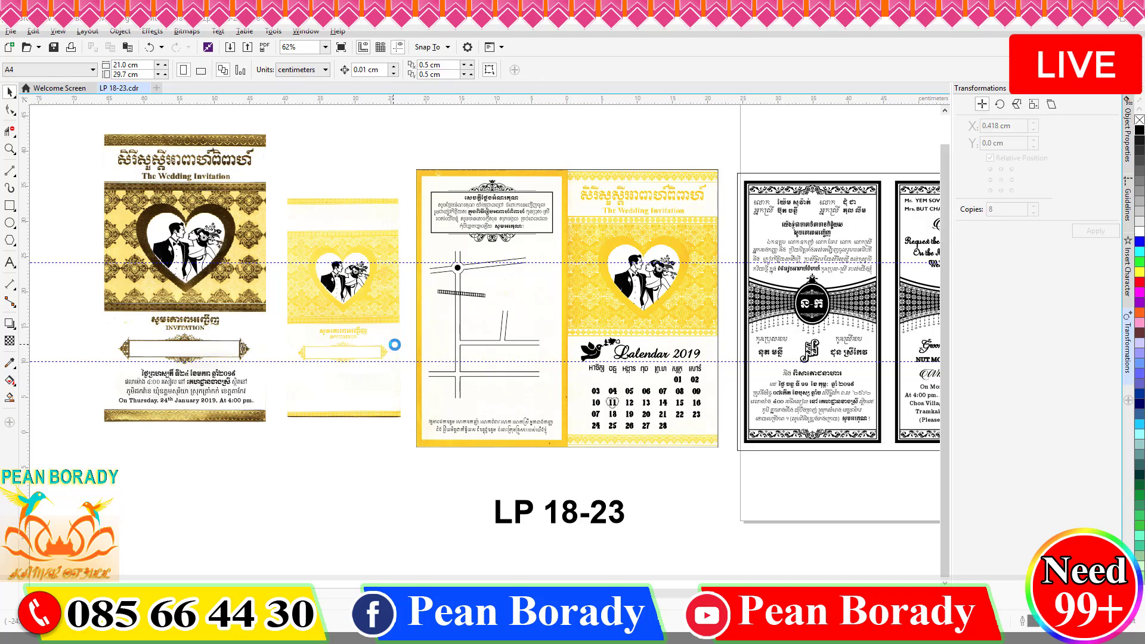
pyautogui.scroll(-1, 393, 344)
pyautogui.moveTo(834, 240); pyautogui.dragTo(717, 427)
pyautogui.moveTo(769, 322); pyautogui.dragTo(345, 455)
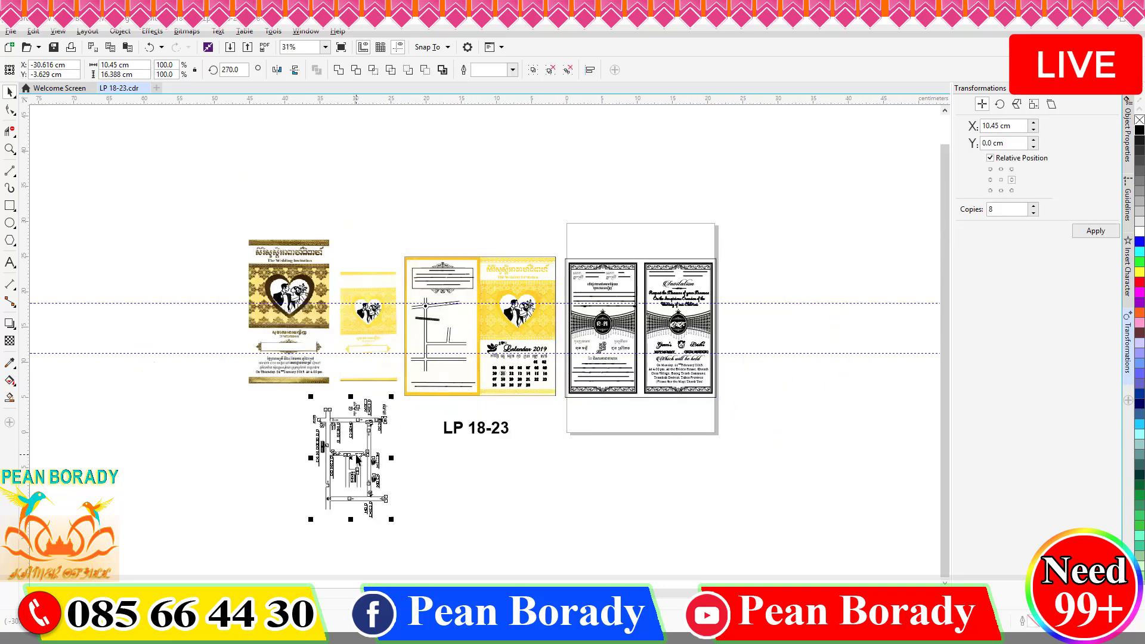
pyautogui.scroll(3, 489, 420)
pyautogui.click(490, 420)
# Nudge the small label at the top of the map panel slightly up and right.
pyautogui.click(477, 143)
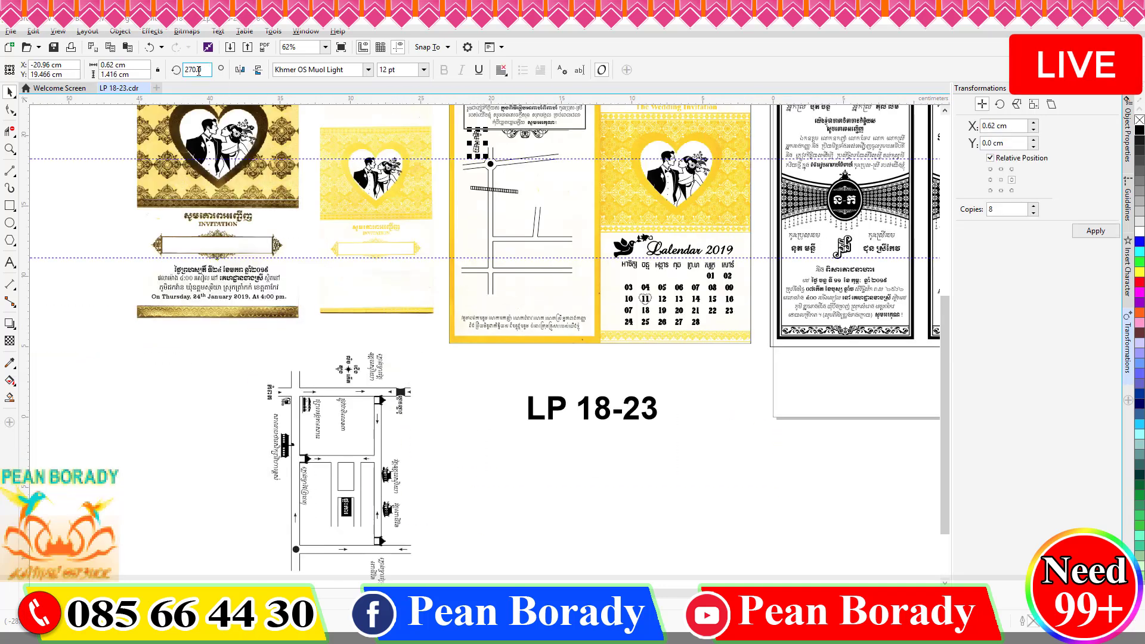
pyautogui.scroll(1, 436, 141)
pyautogui.moveTo(519, 145); pyautogui.dragTo(534, 142)
pyautogui.scroll(-1, 378, 331)
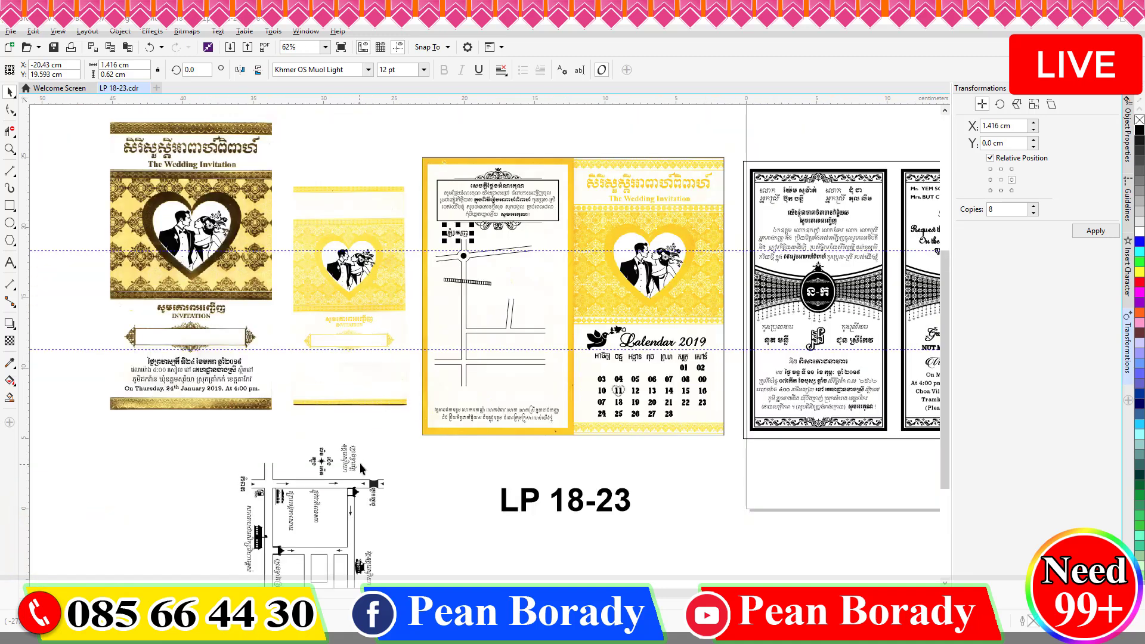
# Rotate the reference map by 90°.
pyautogui.moveTo(359, 463); pyautogui.dragTo(358, 346)
pyautogui.scroll(-1, 340, 346)
pyautogui.moveTo(412, 531); pyautogui.dragTo(229, 272)
pyautogui.doubleClick(230, 69)
pyautogui.write('90')
pyautogui.press('Return')
pyautogui.click(509, 388)
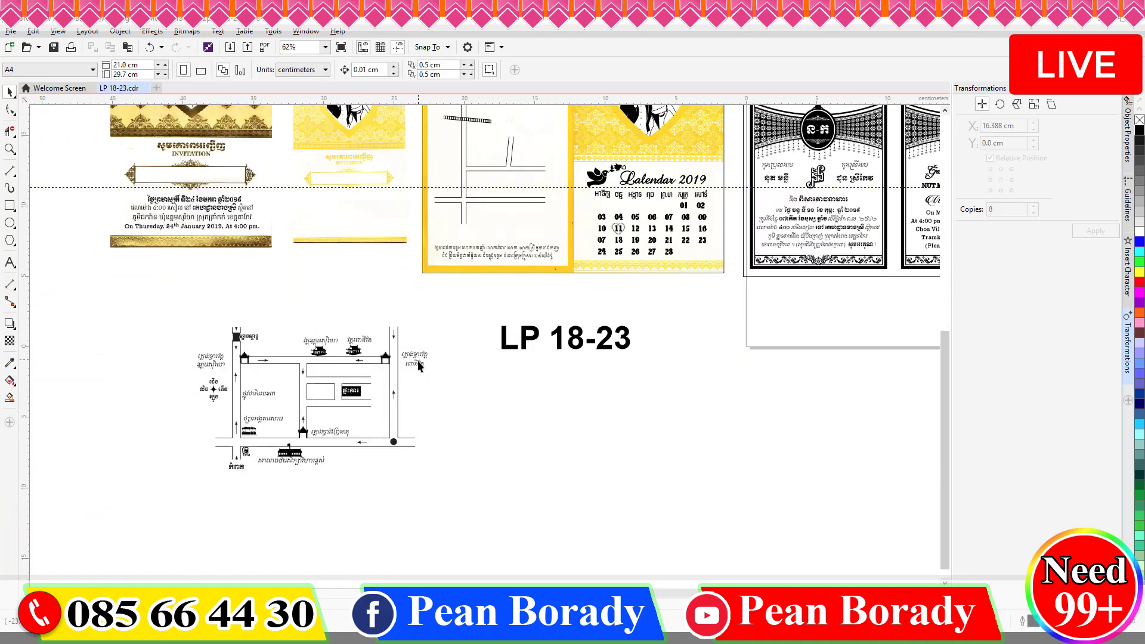
# Move the gate label onto the map and retype its second line in Khmer as 'អង្'.
pyautogui.moveTo(417, 362); pyautogui.dragTo(446, 176)
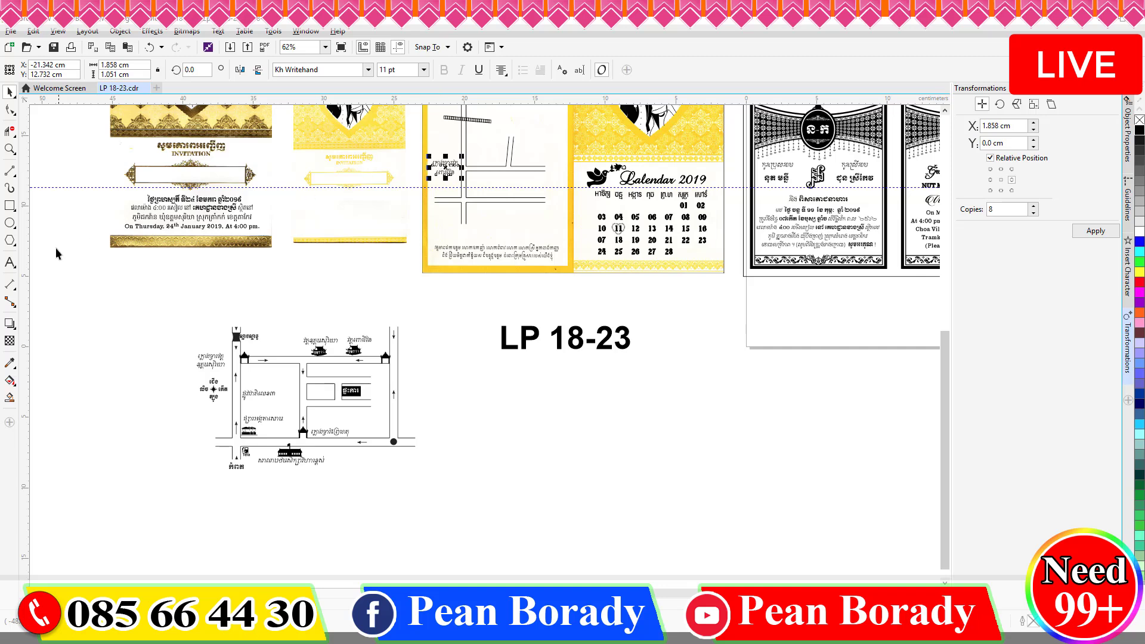
pyautogui.click(10, 262)
pyautogui.scroll(1, 438, 168)
pyautogui.doubleClick(437, 178)
pyautogui.press('BackSpace')
pyautogui.press('super+space')
pyautogui.write('ុំង')
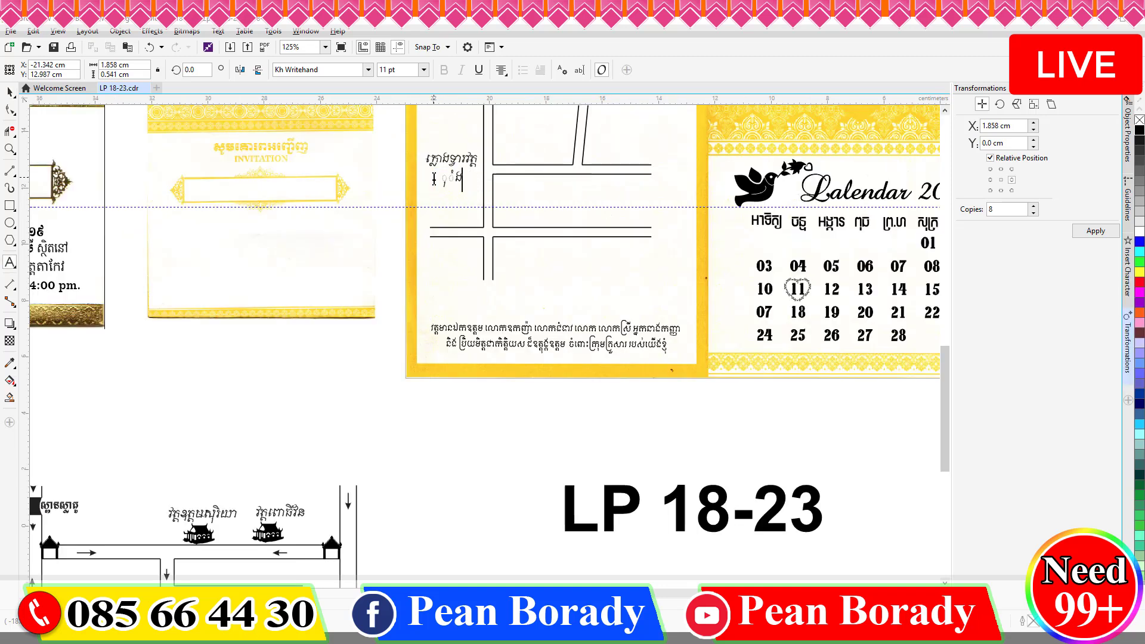
pyautogui.press('BackSpace')
pyautogui.press('BackSpace')
pyautogui.press('BackSpace')
pyautogui.press('super+space')
pyautogui.write('អង្')
pyautogui.hotkey('ctrl', 'space')
# Place the gate icon at the map's road junction.
pyautogui.moveTo(332, 546); pyautogui.dragTo(501, 160)
pyautogui.scroll(3, 500, 161)
pyautogui.scroll(-1, 563, 197)
pyautogui.click(562, 169)
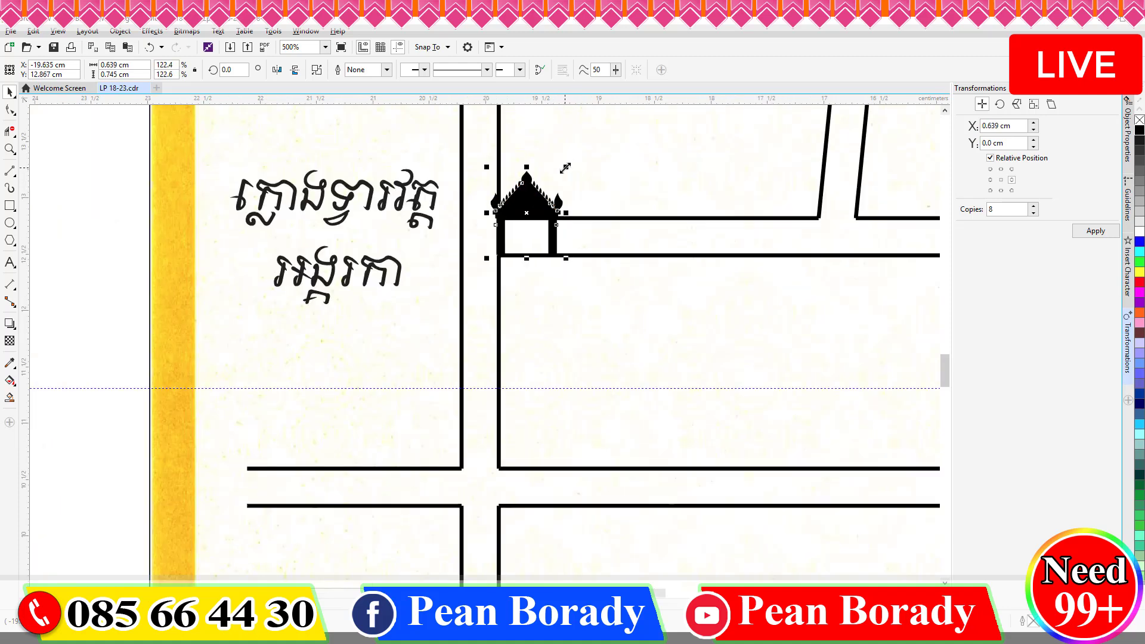
pyautogui.scroll(-2, 562, 169)
# Place the temple icon beside the road with its name 'អង្គរកា' underneath.
pyautogui.moveTo(325, 555); pyautogui.dragTo(683, 325)
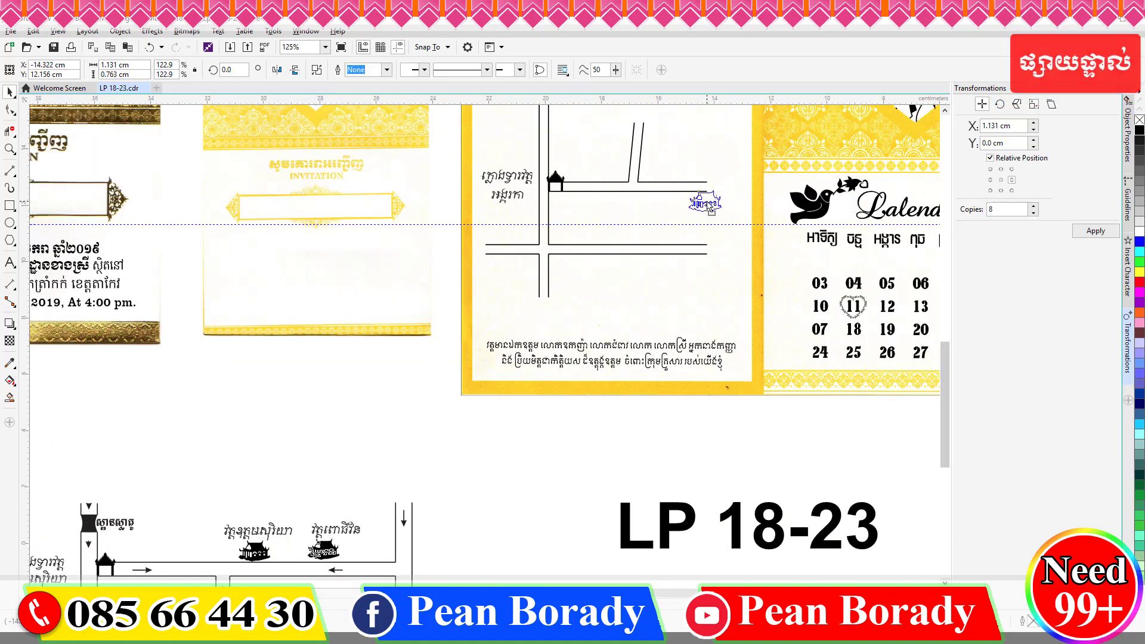
pyautogui.moveTo(692, 214); pyautogui.dragTo(692, 210)
pyautogui.moveTo(335, 530); pyautogui.dragTo(687, 222)
pyautogui.click(9, 262)
pyautogui.press('BackSpace')
pyautogui.press('BackSpace')
pyautogui.press('BackSpace')
pyautogui.press('BackSpace')
pyautogui.press('BackSpace')
pyautogui.press('BackSpace')
pyautogui.press('BackSpace')
pyautogui.write('អង្គរ')
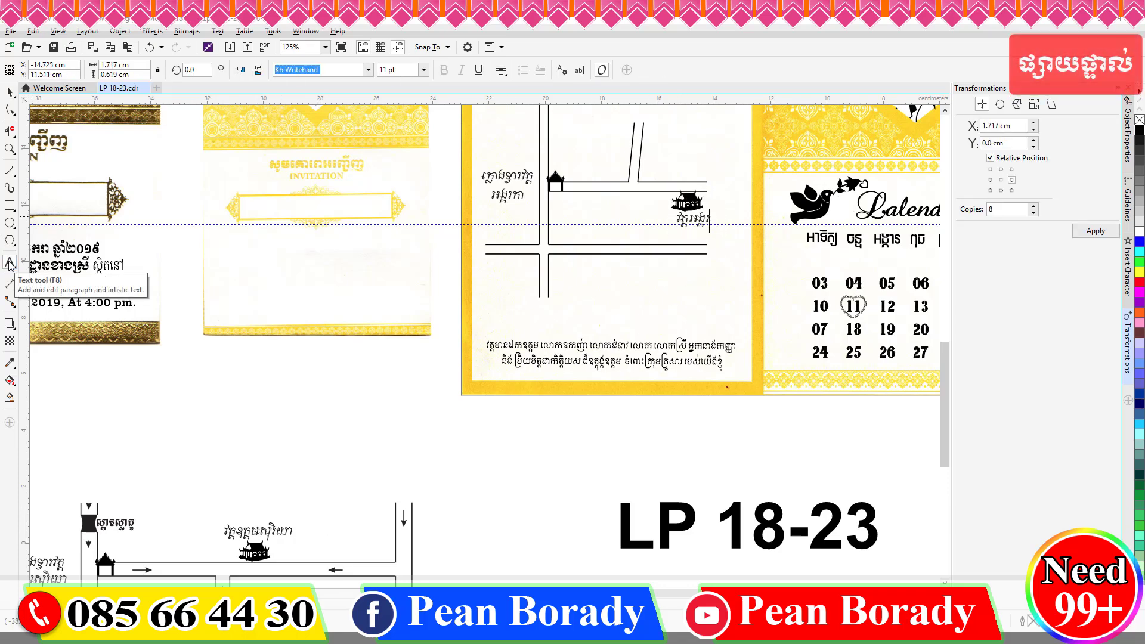
pyautogui.write('កា')
pyautogui.click(10, 92)
pyautogui.click(386, 427)
pyautogui.scroll(-1, 435, 448)
pyautogui.scroll(1, 497, 345)
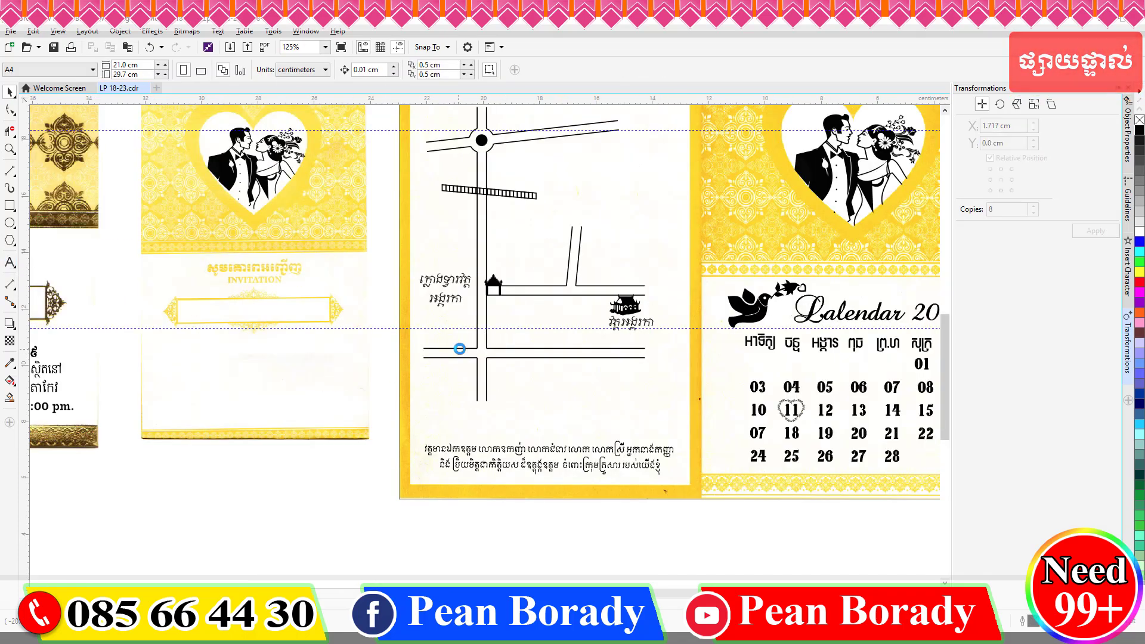
pyautogui.scroll(-1, 459, 349)
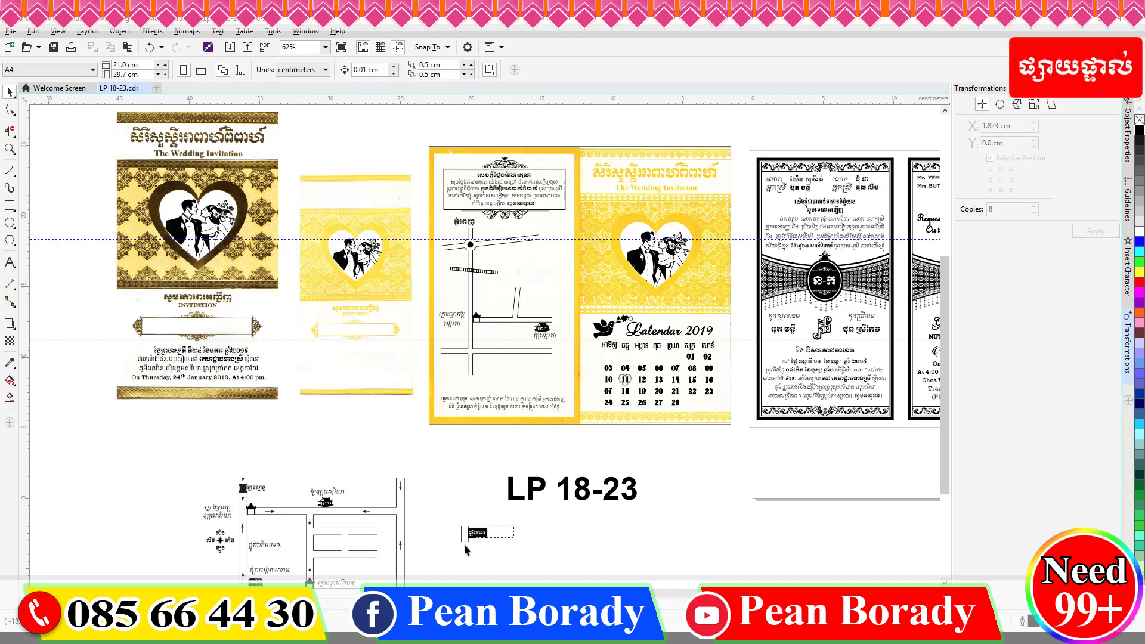
# Move the black house label onto the map, shrinking and tilting it.
pyautogui.moveTo(477, 533); pyautogui.dragTo(531, 295)
pyautogui.scroll(3, 531, 294)
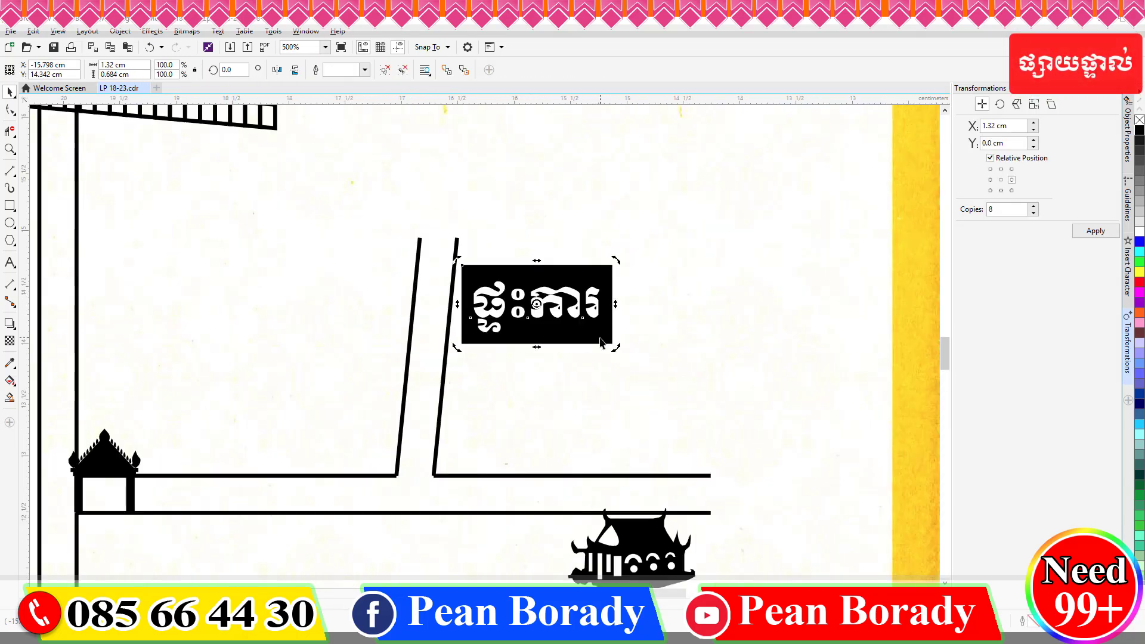
pyautogui.click(597, 335)
pyautogui.moveTo(613, 346)
pyautogui.mouseDown()
pyautogui.moveTo(602, 338)
pyautogui.moveTo(593, 351)
pyautogui.mouseUp()
pyautogui.click(618, 331)
pyautogui.scroll(-2, 618, 330)
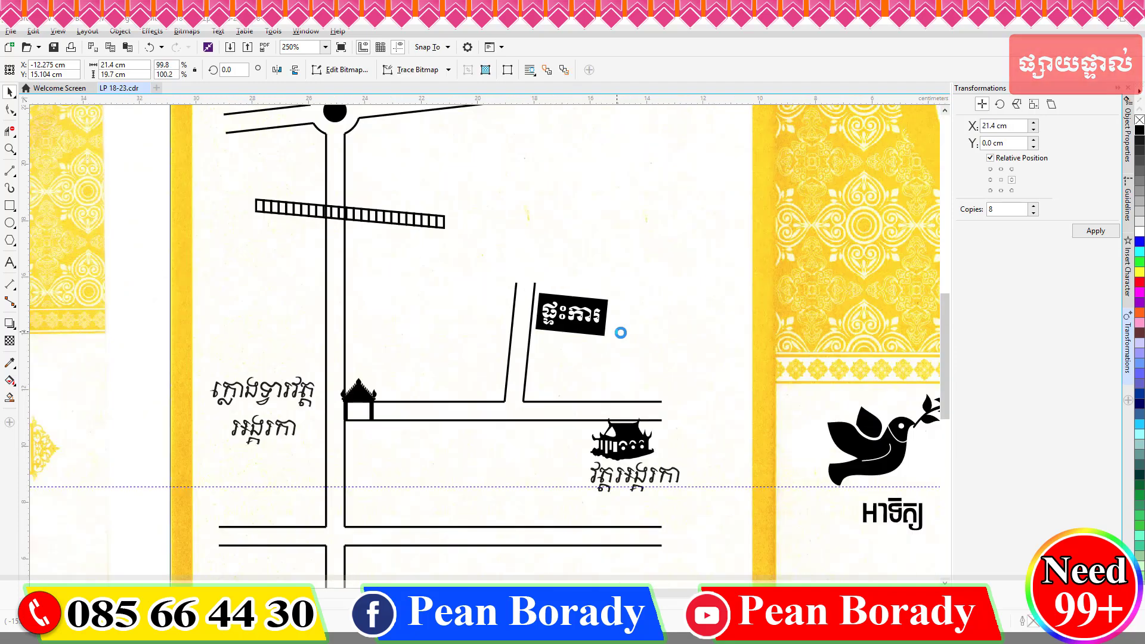
pyautogui.press('Escape')
pyautogui.scroll(-1, 483, 347)
# Move the house-icon label onto the upper map and delete the small arrow.
pyautogui.moveTo(345, 454); pyautogui.dragTo(576, 253)
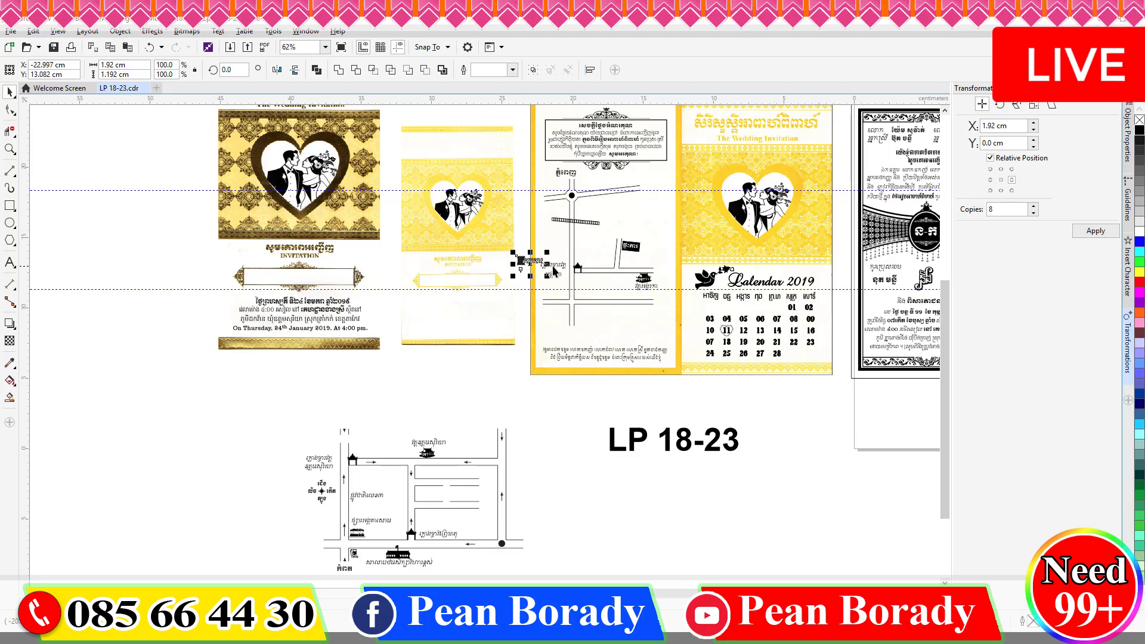
pyautogui.scroll(2, 566, 282)
pyautogui.click(392, 291)
pyautogui.click(386, 235)
pyautogui.press('Delete')
# Delete a misplaced shape and its label, and move the road label onto the upper map.
pyautogui.click(427, 203)
pyautogui.keyDown('shift'); pyautogui.click(388, 201); pyautogui.keyUp('shift')
pyautogui.moveTo(388, 201); pyautogui.dragTo(278, 302)
pyautogui.press('Delete')
pyautogui.scroll(-2, 395, 285)
pyautogui.scroll(1, 239, 494)
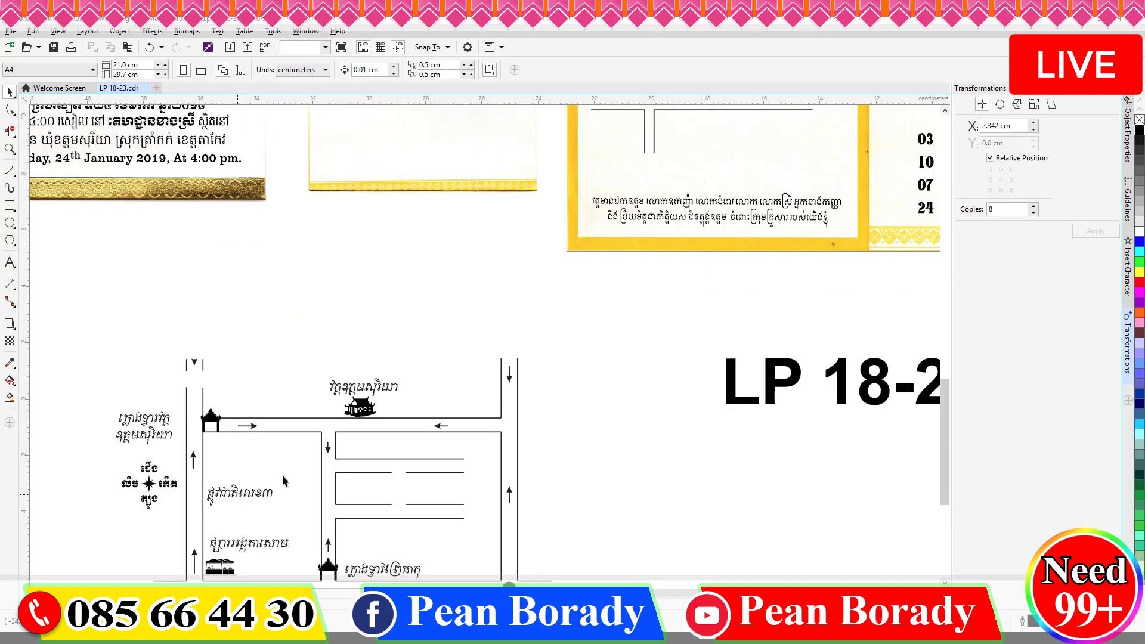
pyautogui.moveTo(239, 493); pyautogui.dragTo(618, 140)
pyautogui.scroll(-1, 624, 339)
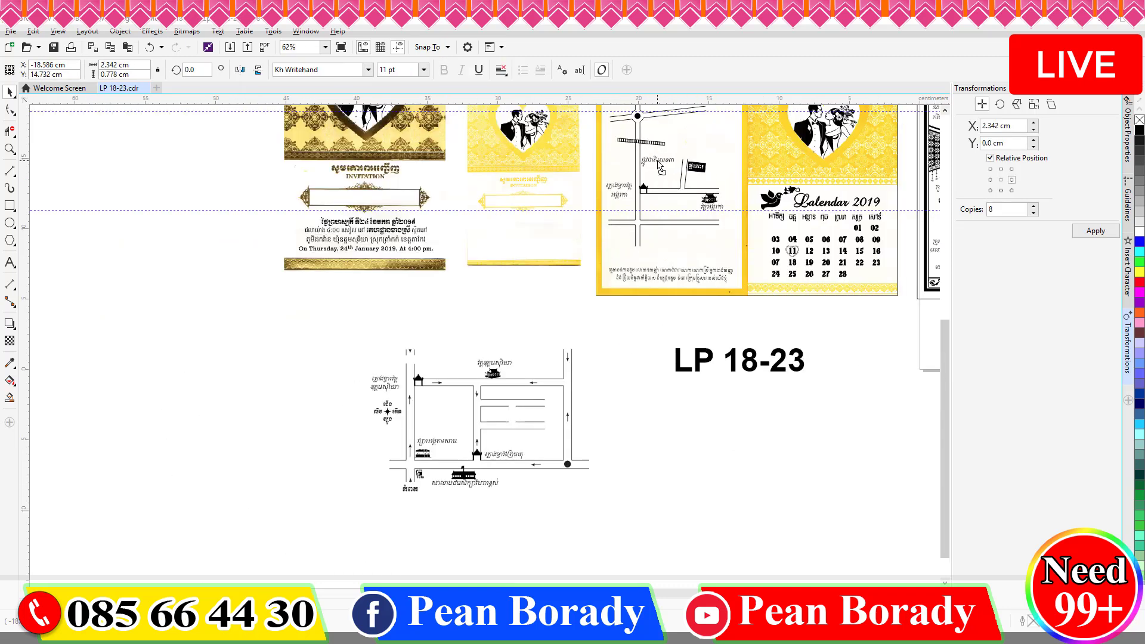
# Move the Tela icon, arrow and Kampot label onto the upper map, undoing an accidental background move.
pyautogui.moveTo(383, 514); pyautogui.dragTo(640, 243)
pyautogui.scroll(2, 640, 237)
pyautogui.moveTo(480, 251); pyautogui.dragTo(826, 257)
pyautogui.hotkey('ctrl', 'z')
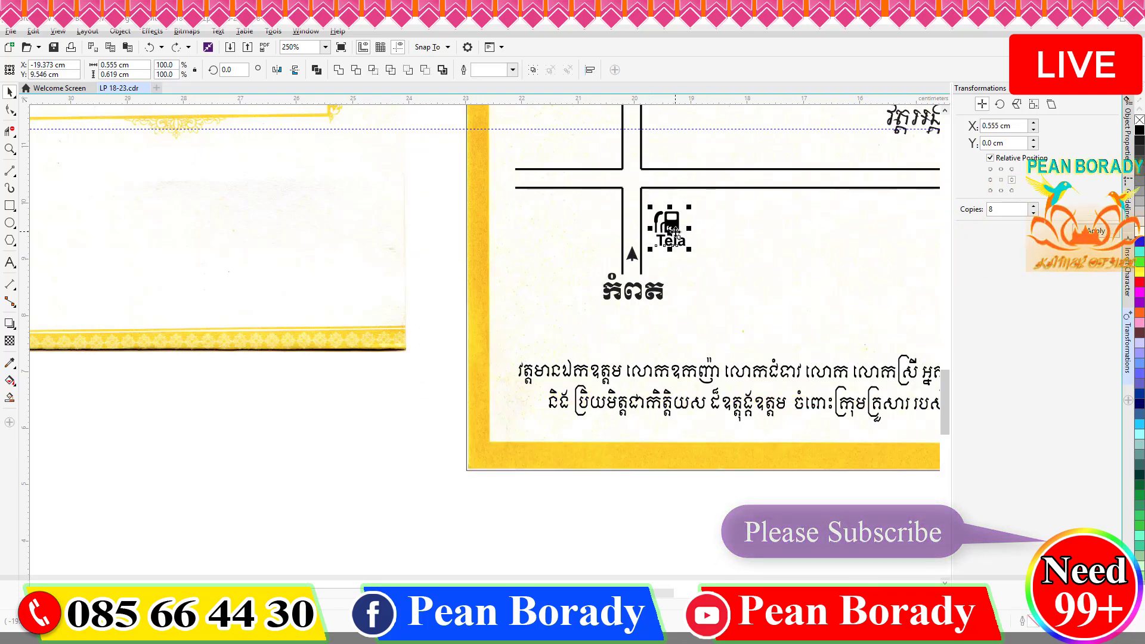
pyautogui.scroll(-4, 672, 233)
# Move the market icon to the upper map, copy it beside the road, and label the copy ផ្សារបាំងសី.
pyautogui.click(338, 563)
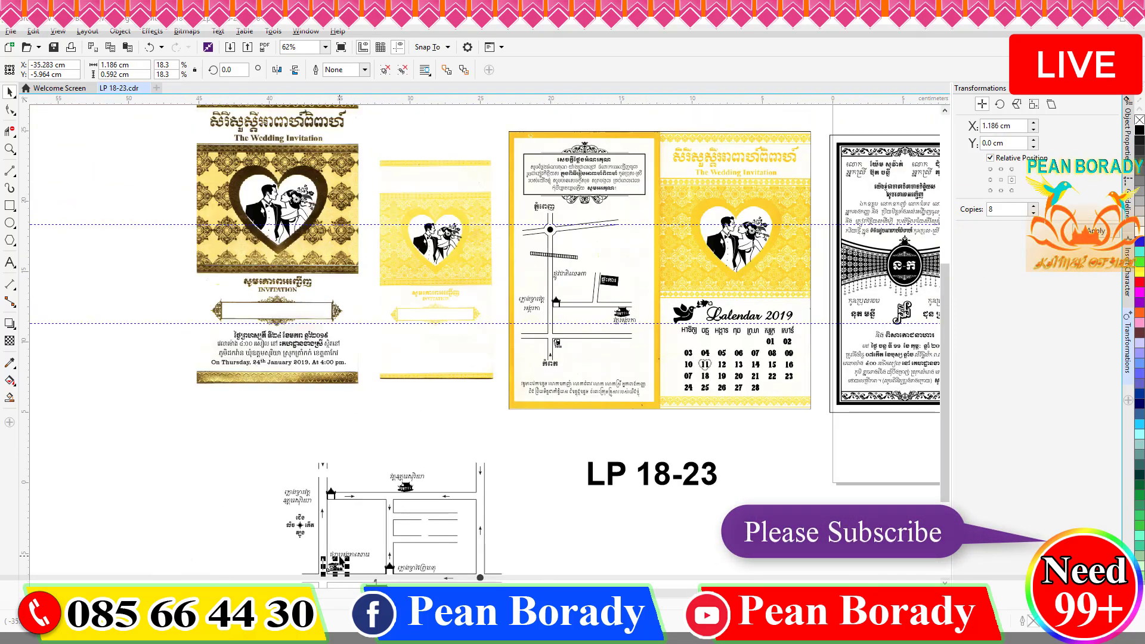
pyautogui.moveTo(337, 564); pyautogui.dragTo(547, 179)
pyautogui.scroll(2, 563, 333)
pyautogui.rightClick(545, 254)
pyautogui.moveTo(542, 255); pyautogui.dragTo(540, 244)
pyautogui.moveTo(591, 348); pyautogui.dragTo(558, 260)
pyautogui.rightClick(558, 260)
pyautogui.click(10, 264)
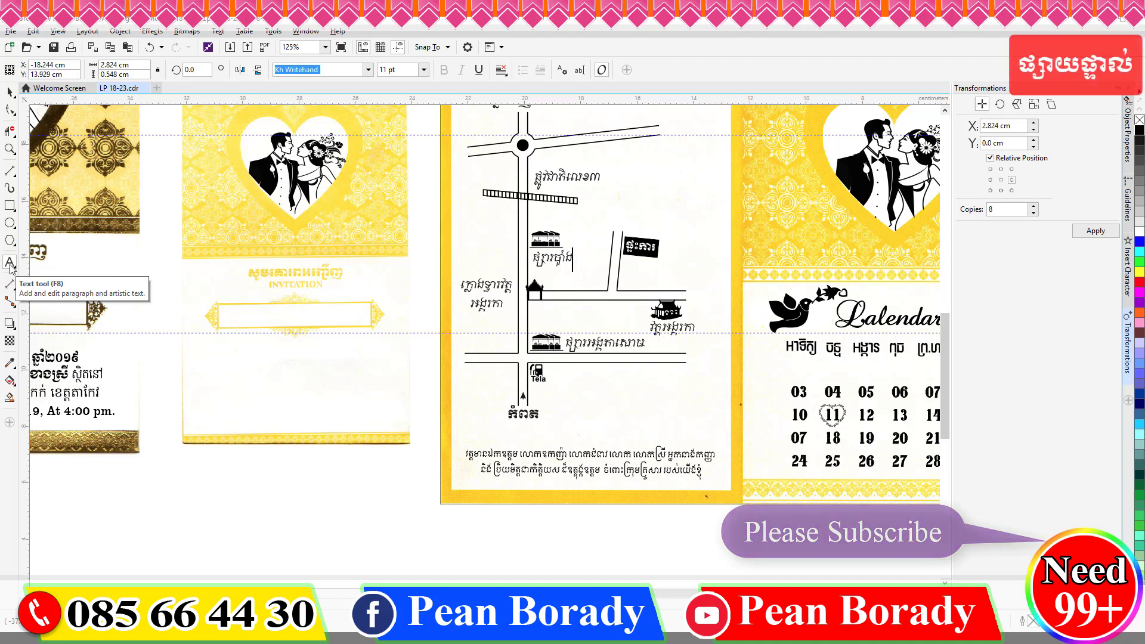
pyautogui.write('បាំងស')
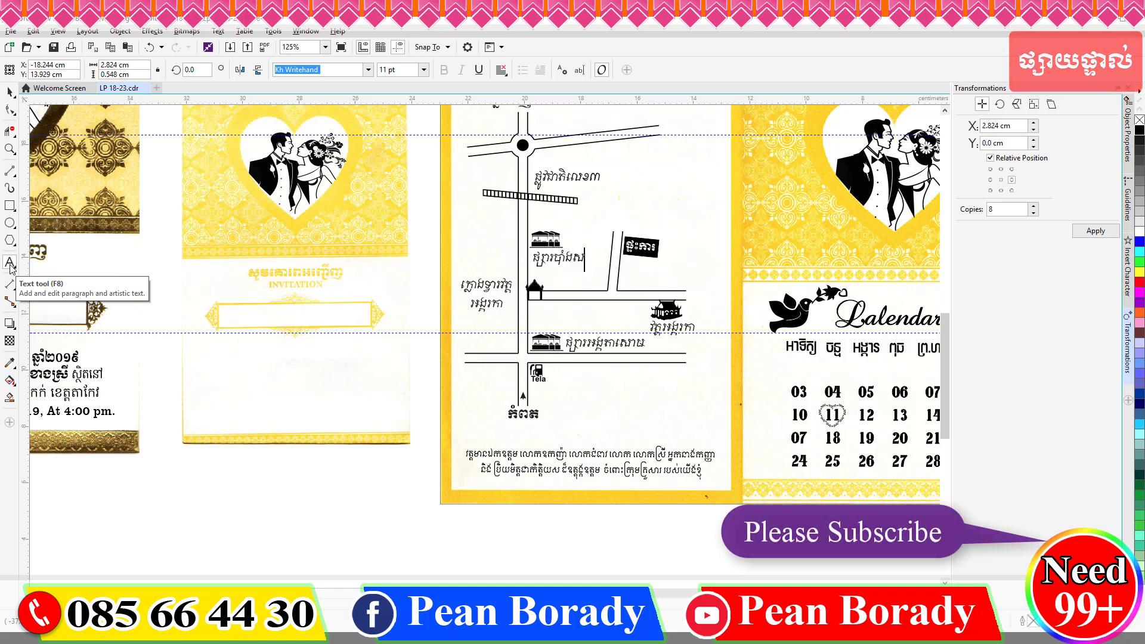
pyautogui.write('ី')
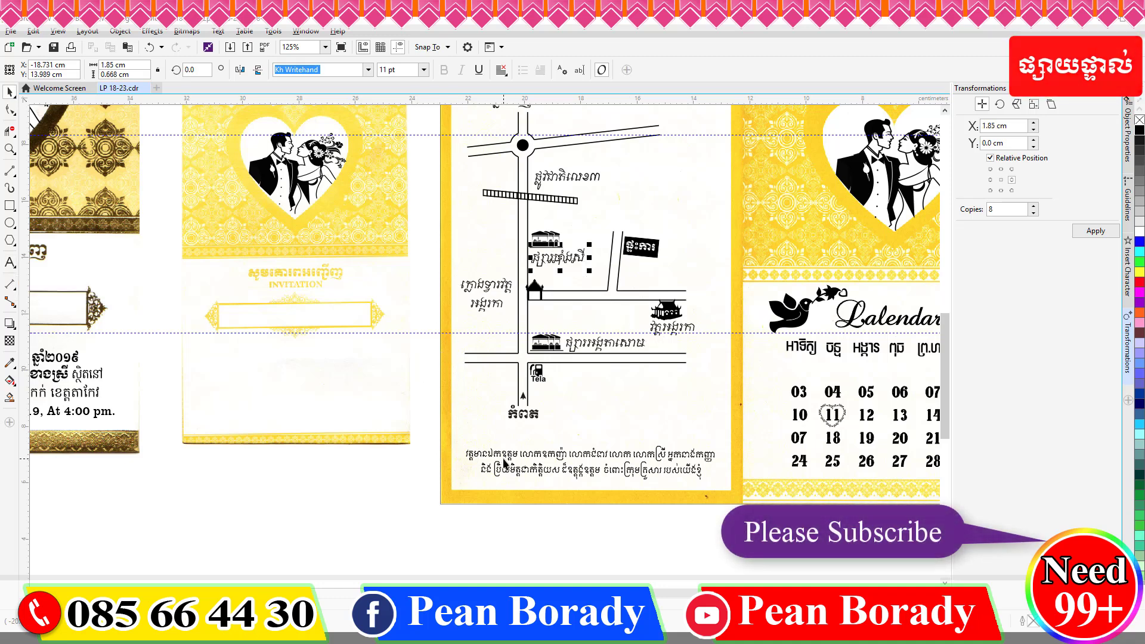
pyautogui.scroll(4, 620, 281)
# Draw a vertical 2-point pole line under the house flag on the upper map.
pyautogui.press('F5')
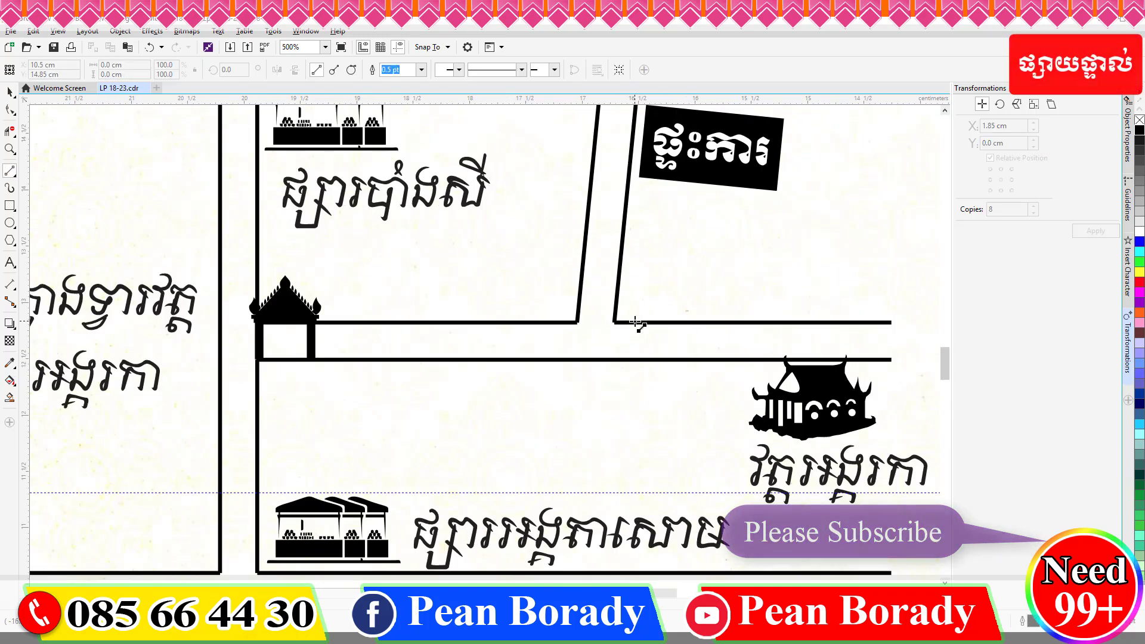
pyautogui.moveTo(635, 322); pyautogui.dragTo(646, 184)
pyautogui.press('space')
pyautogui.click(643, 234)
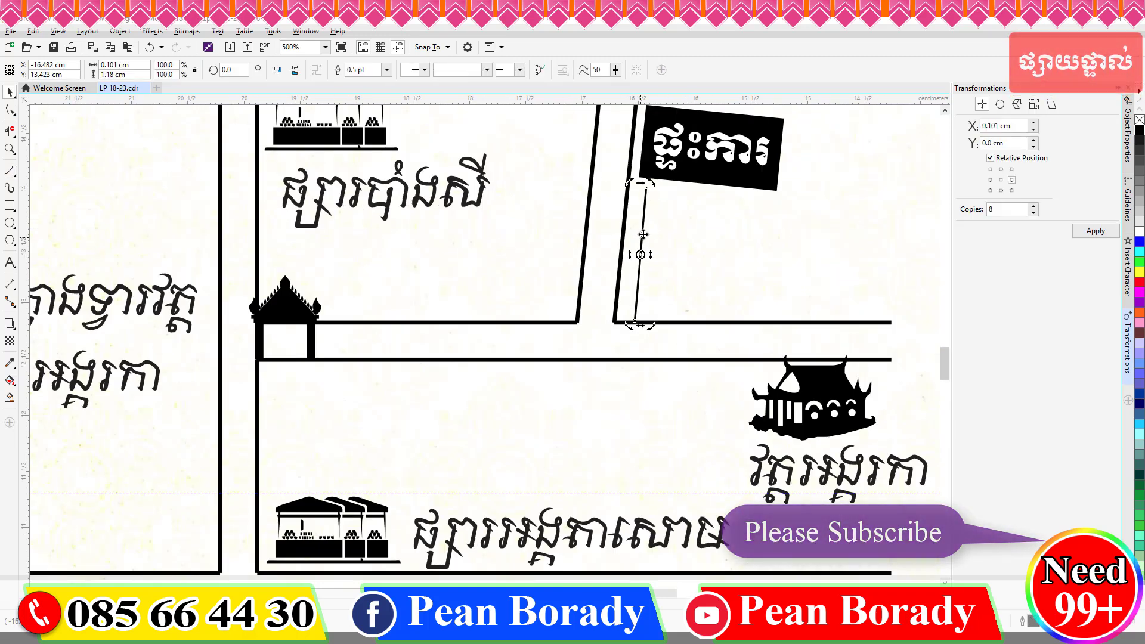
# Give the pole line arrowheads at both ends, a 1.0 pt width and a dashed style.
pyautogui.click(520, 70)
pyautogui.click(536, 149)
pyautogui.click(425, 70)
pyautogui.click(447, 149)
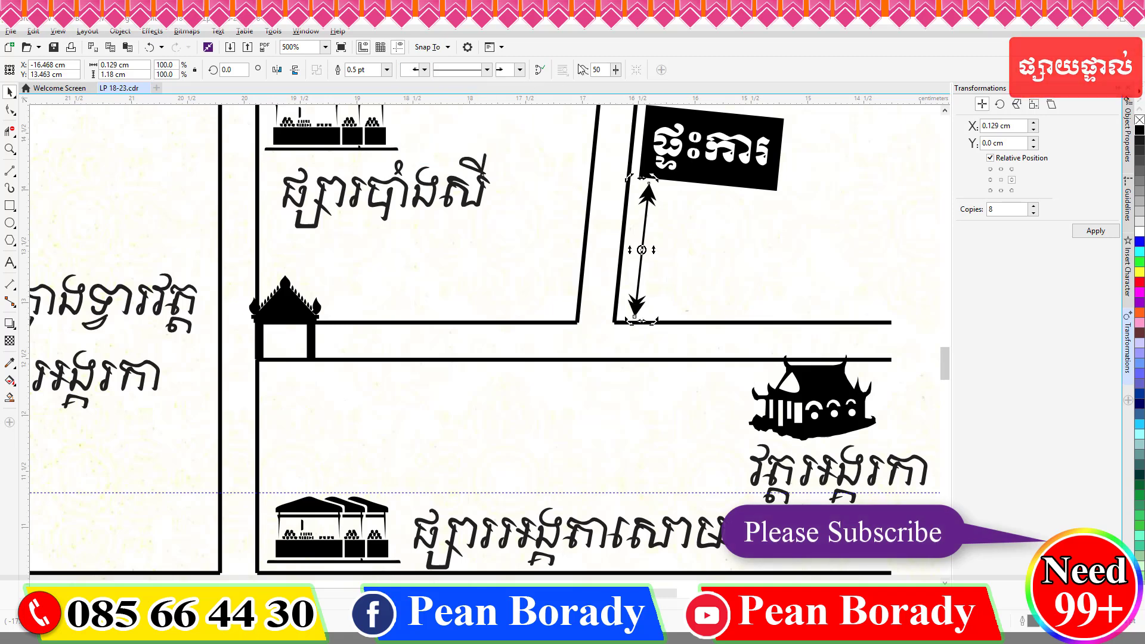
pyautogui.click(387, 69)
pyautogui.click(370, 118)
pyautogui.click(386, 70)
pyautogui.click(358, 119)
pyautogui.click(487, 70)
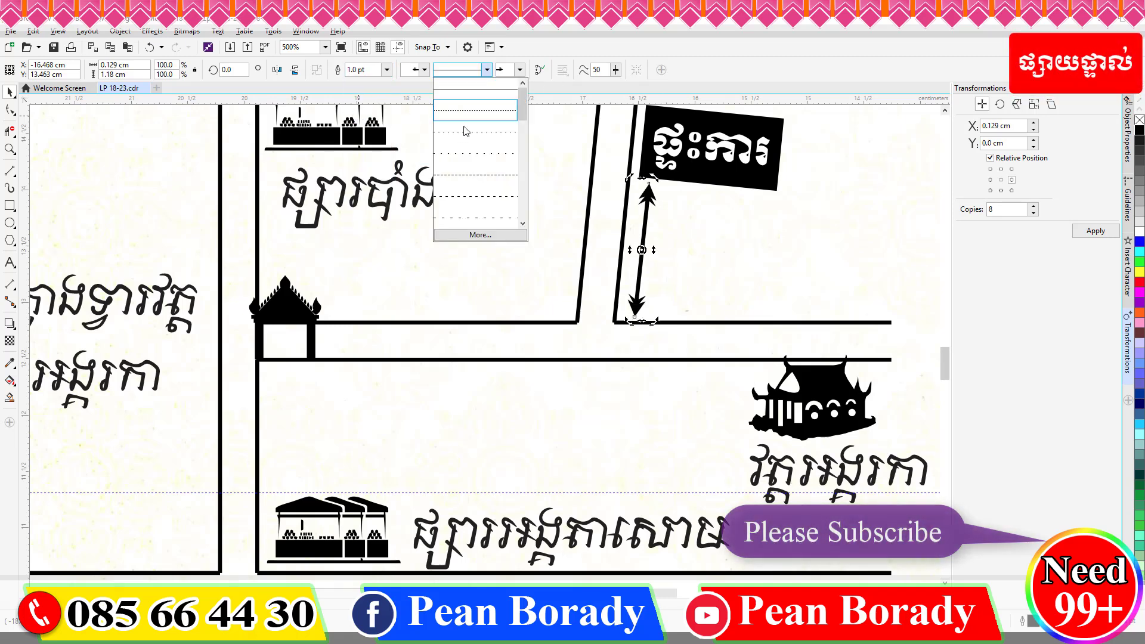
pyautogui.click(466, 132)
# Add a bold text label reading 50M below the map.
pyautogui.scroll(-1, 683, 232)
pyautogui.click(256, 251)
pyautogui.press('F8')
pyautogui.click(617, 475)
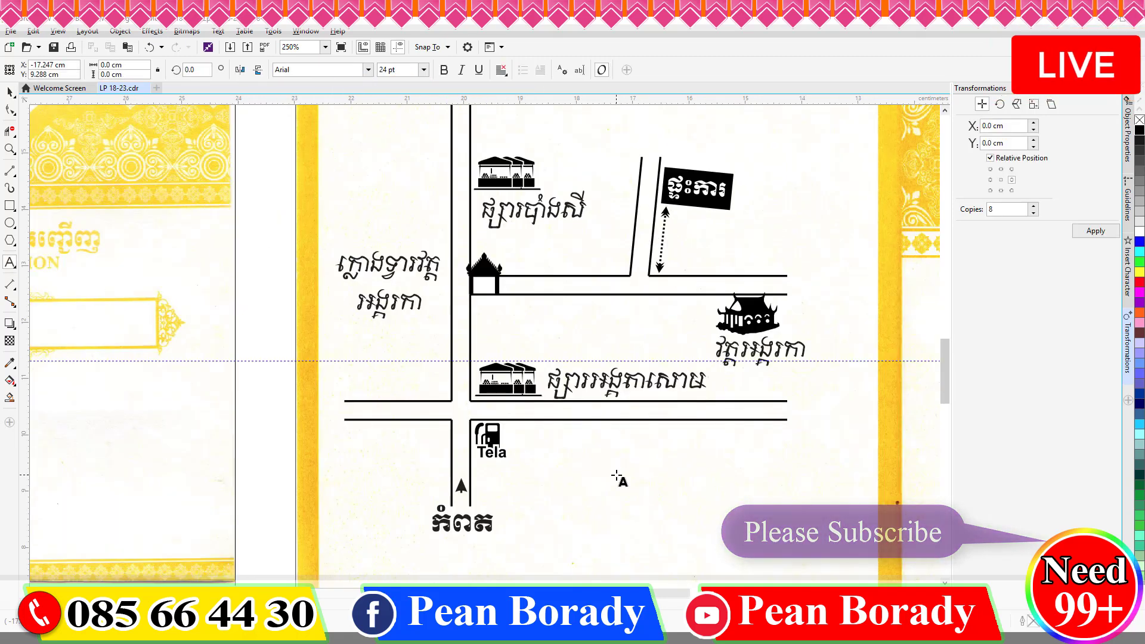
pyautogui.write('50ម')
pyautogui.press('super+space')
pyautogui.press('BackSpace')
pyautogui.write('M')
pyautogui.click(9, 91)
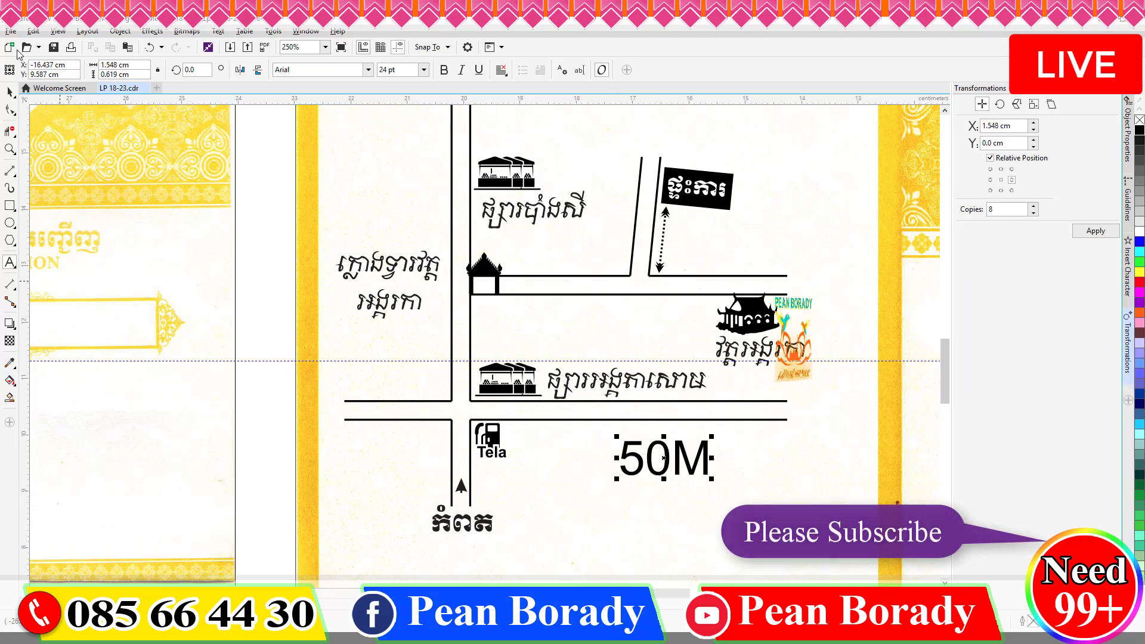
pyautogui.click(443, 70)
# Move the 50M label beside the dotted arrow and reduce its text size.
pyautogui.moveTo(664, 458); pyautogui.dragTo(724, 253)
pyautogui.scroll(1, 710, 253)
pyautogui.click(721, 241)
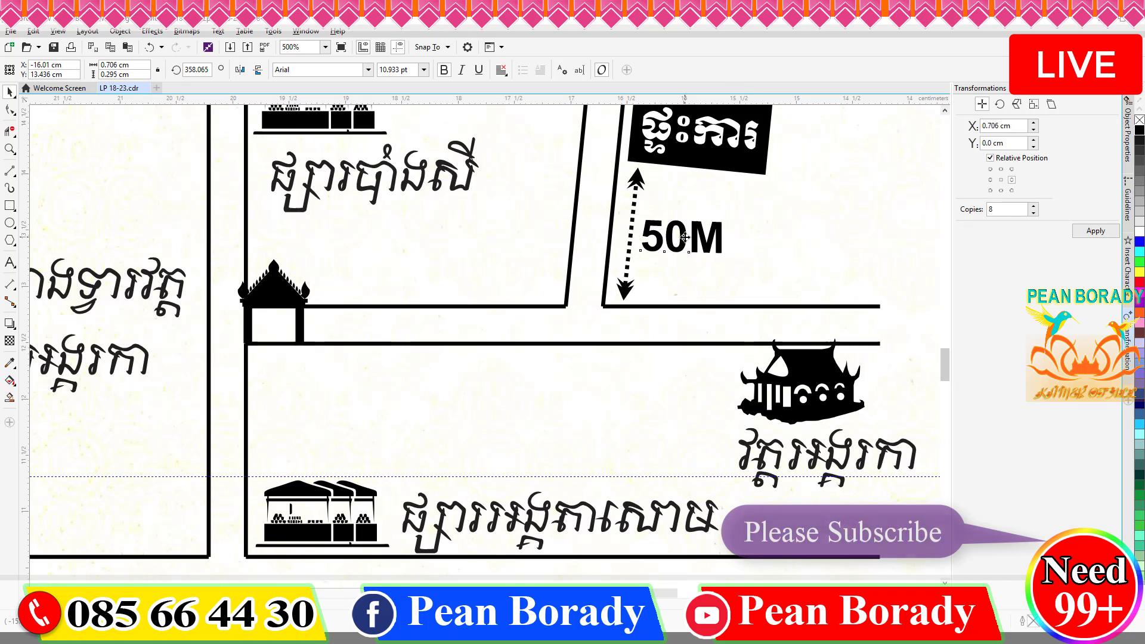
pyautogui.scroll(-1, 638, 367)
pyautogui.click(596, 433)
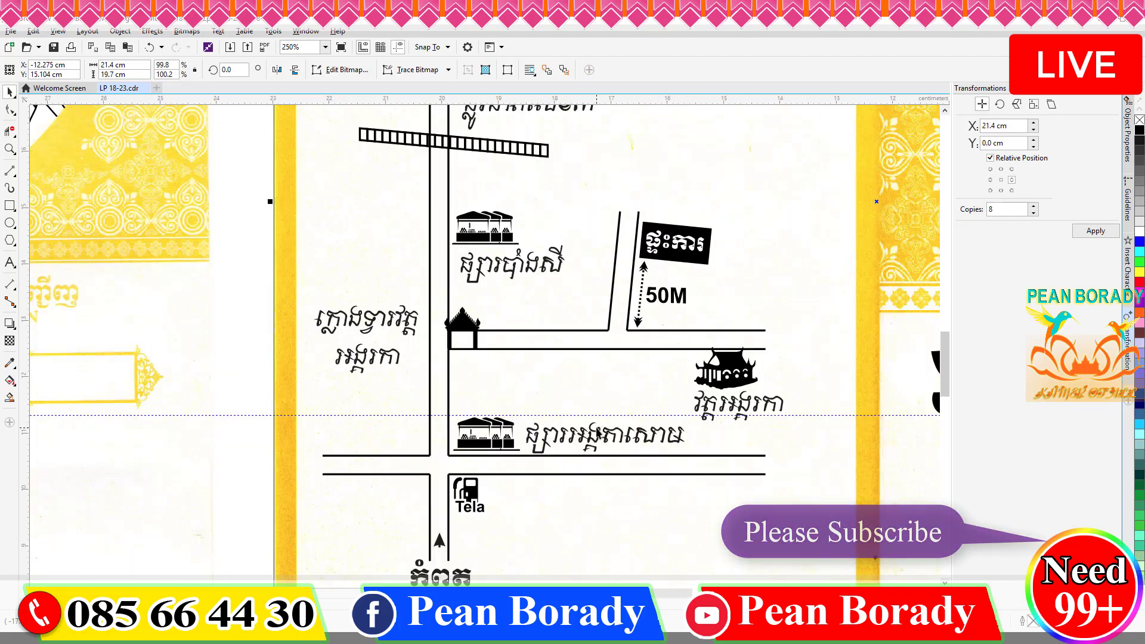
# Tilt the dotted arrow's top end left and move the house sign down beside it.
pyautogui.scroll(1, 626, 309)
pyautogui.click(614, 274)
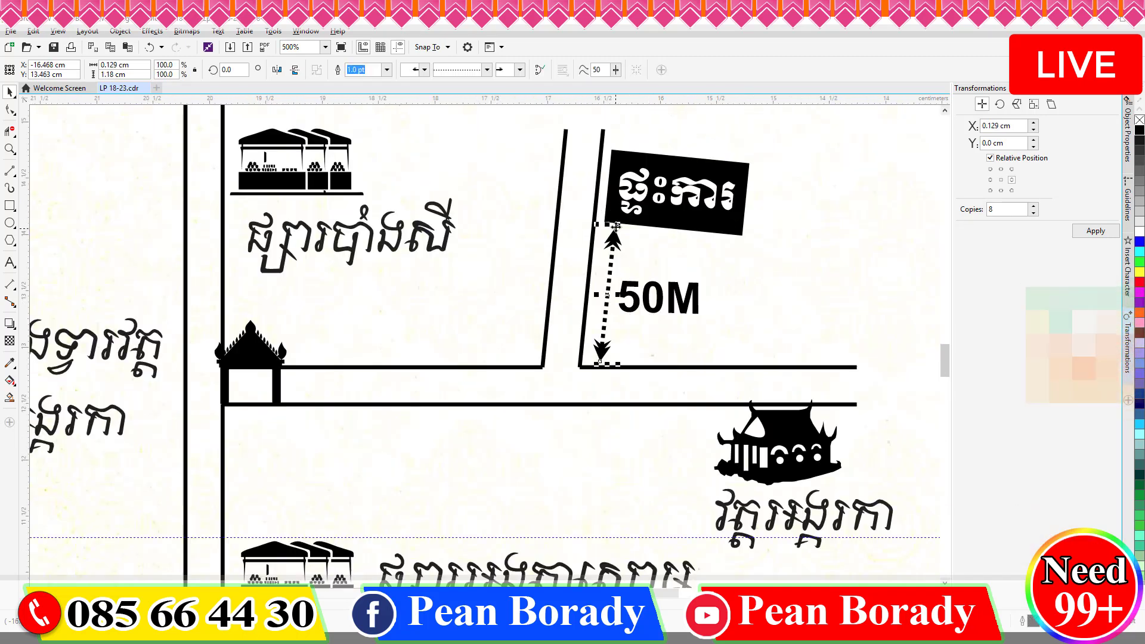
pyautogui.moveTo(607, 252); pyautogui.dragTo(604, 251)
pyautogui.moveTo(633, 217); pyautogui.dragTo(626, 238)
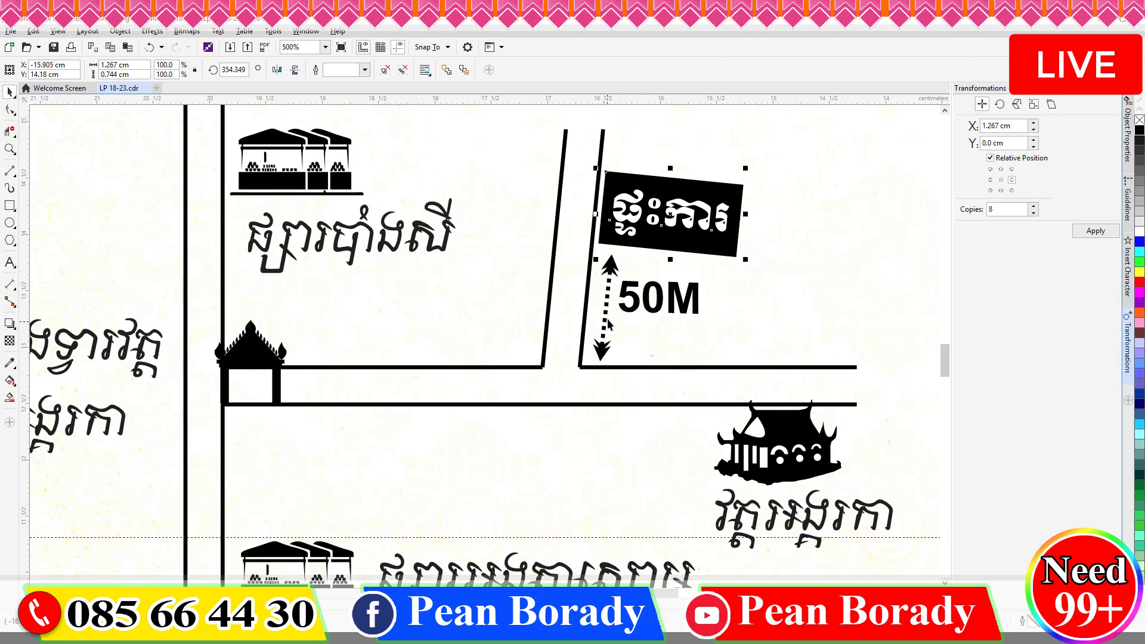
pyautogui.click(601, 342)
# Copy the dotted arrow left, rotate it 90° and stretch it below the road.
pyautogui.rightClick(383, 347)
pyautogui.moveTo(608, 310); pyautogui.dragTo(323, 358)
pyautogui.click(232, 70)
pyautogui.write('90')
pyautogui.press('Return')
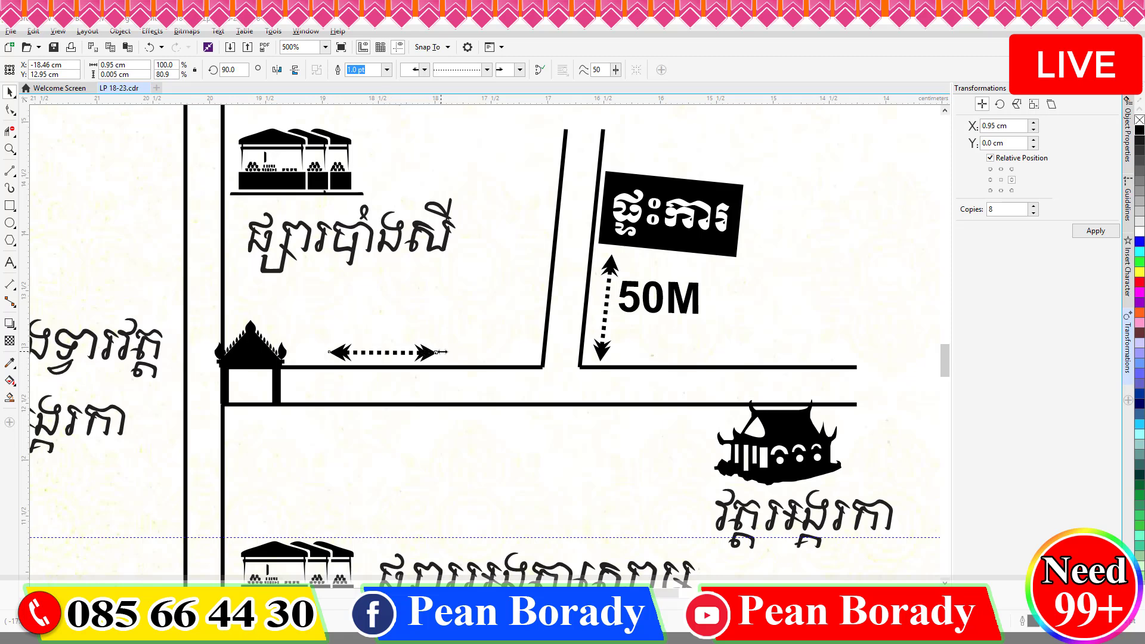
pyautogui.moveTo(508, 345); pyautogui.dragTo(539, 345)
pyautogui.moveTo(385, 441); pyautogui.dragTo(384, 434)
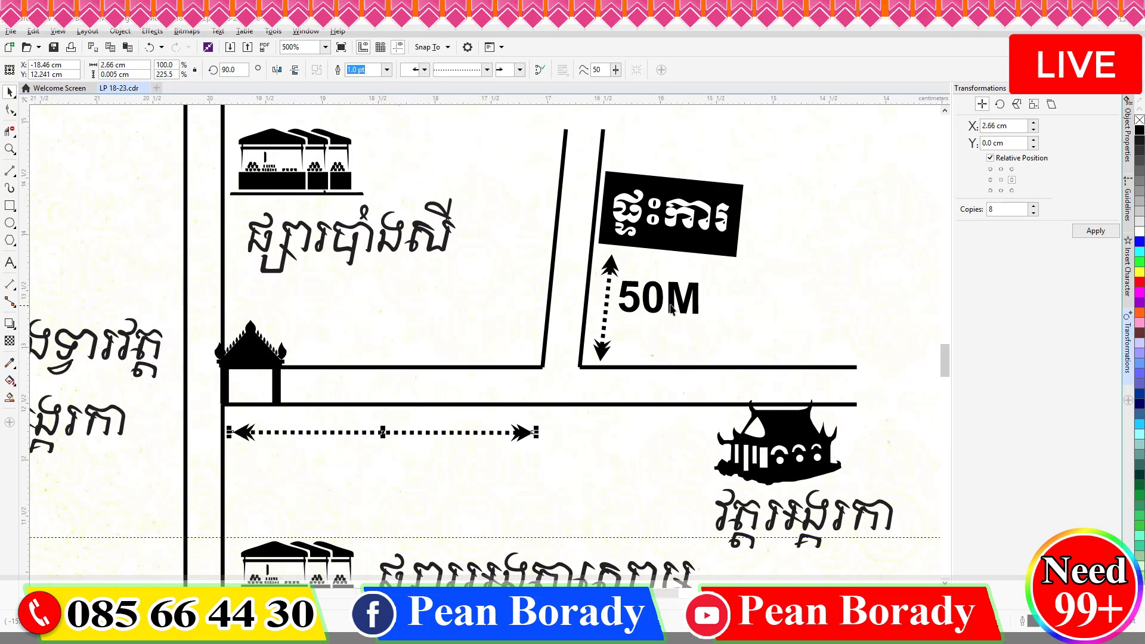
# Copy the 50M label under the horizontal arrow and change it to 800M.
pyautogui.click(660, 302)
pyautogui.rightClick(379, 459)
pyautogui.moveTo(660, 301); pyautogui.dragTo(263, 439)
pyautogui.click(379, 459)
pyautogui.hotkey('ctrl', 'z')
pyautogui.click(10, 262)
pyautogui.write('800M')
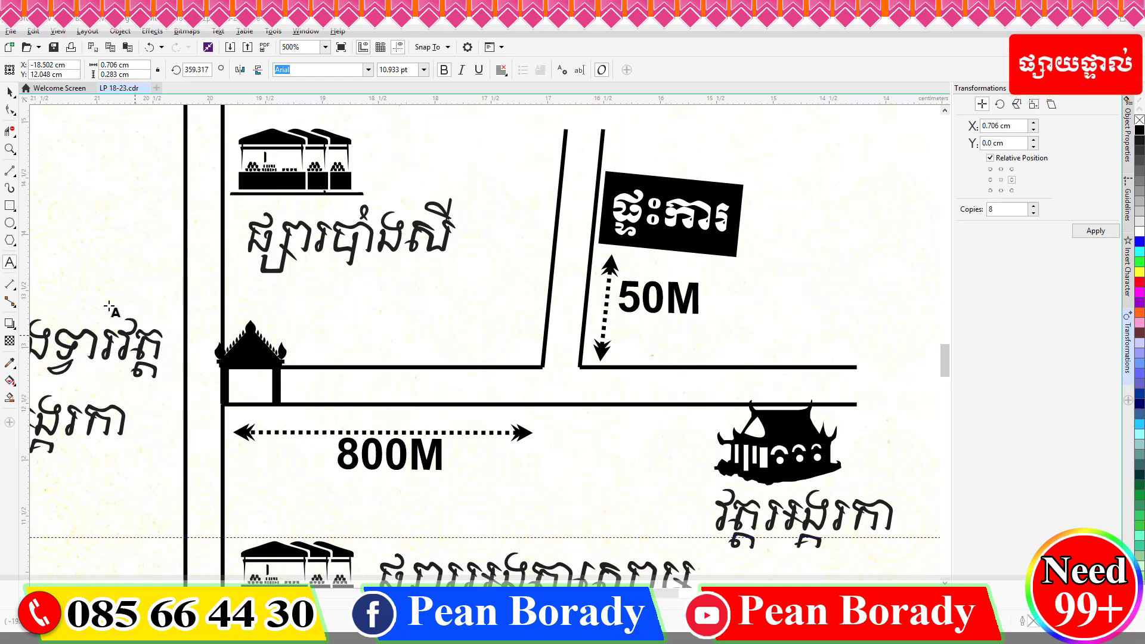
pyautogui.click(9, 92)
pyautogui.press('Left')
pyautogui.press('Up')
pyautogui.press('Up')
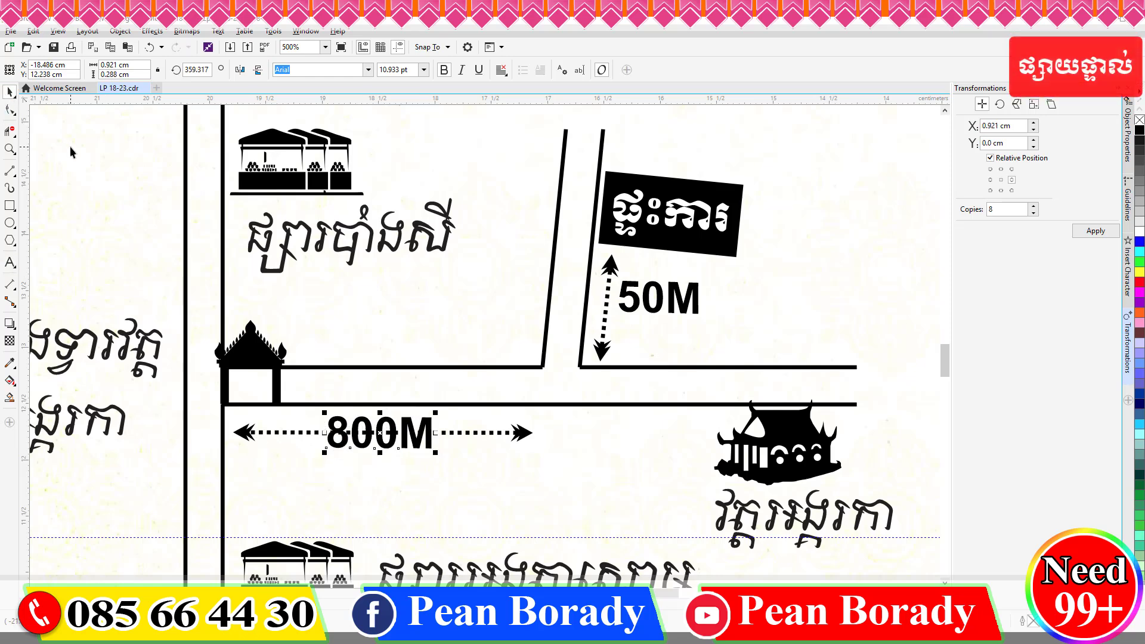
# Give the 800M label a white text outline.
pyautogui.click(1127, 152)
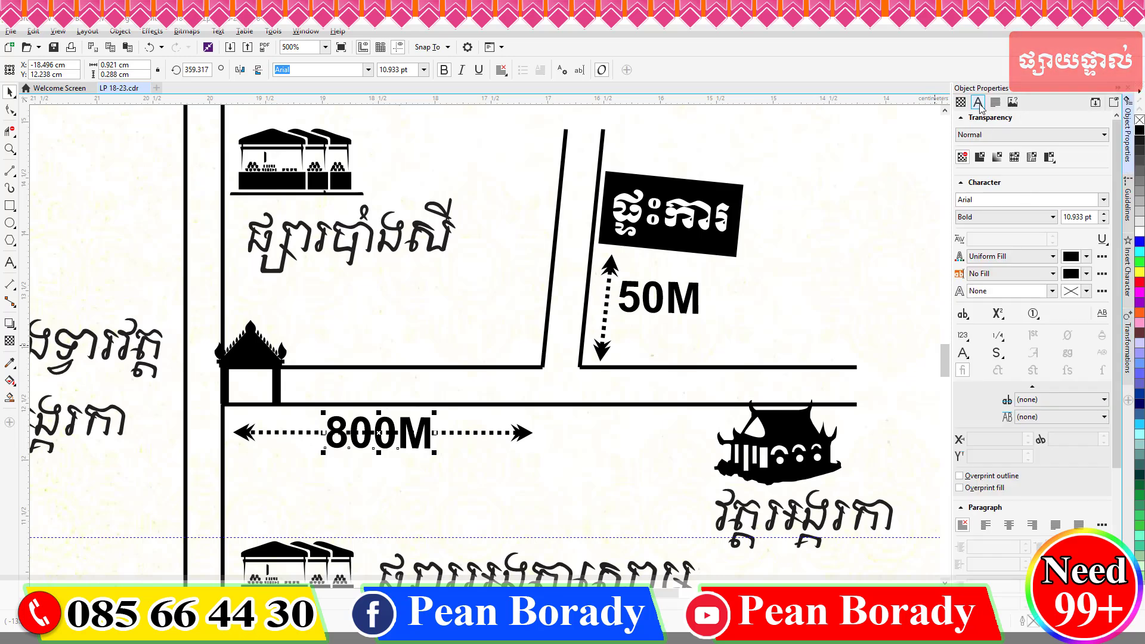
pyautogui.click(978, 102)
pyautogui.click(1078, 226)
pyautogui.click(1014, 227)
pyautogui.click(1053, 226)
pyautogui.click(1005, 238)
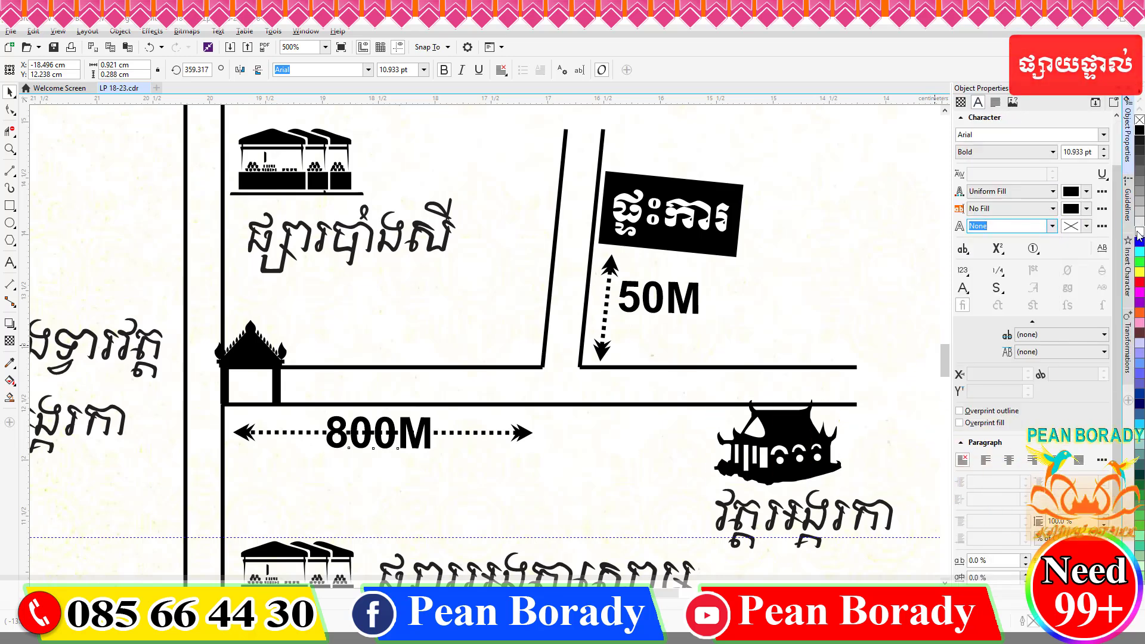
pyautogui.click(1102, 226)
pyautogui.moveTo(572, 200); pyautogui.dragTo(777, 199)
pyautogui.click(699, 247)
pyautogui.click(776, 231)
pyautogui.click(899, 193)
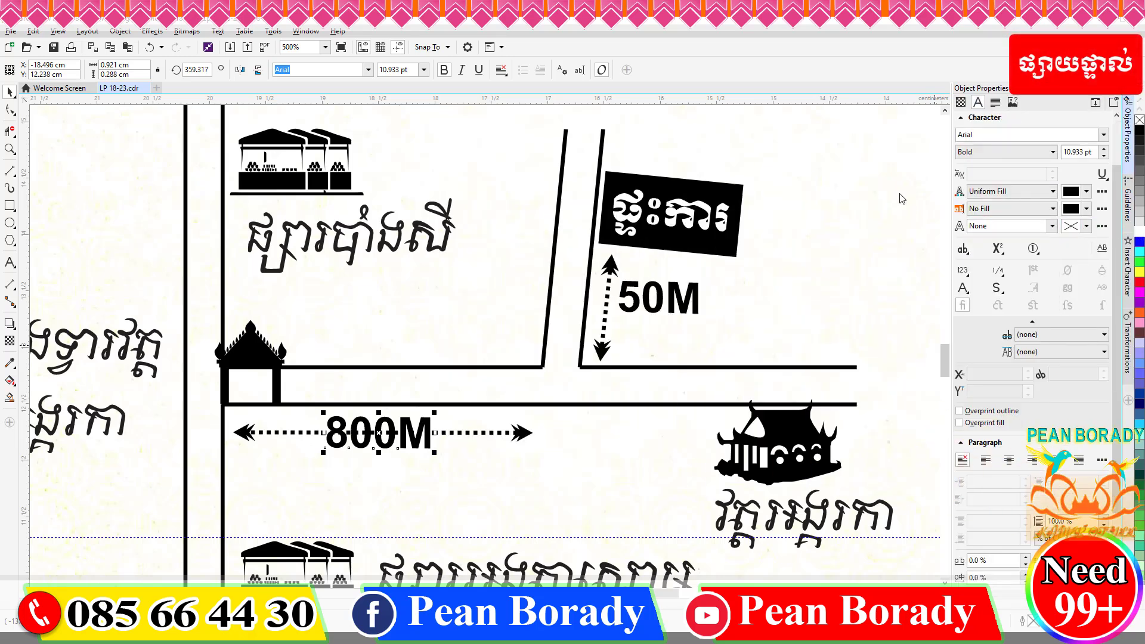
pyautogui.rightClick(1139, 231)
# Set the 800M text outline width to 0.75 pt in Outline Pen.
pyautogui.press('F12')
pyautogui.click(536, 249)
pyautogui.click(620, 259)
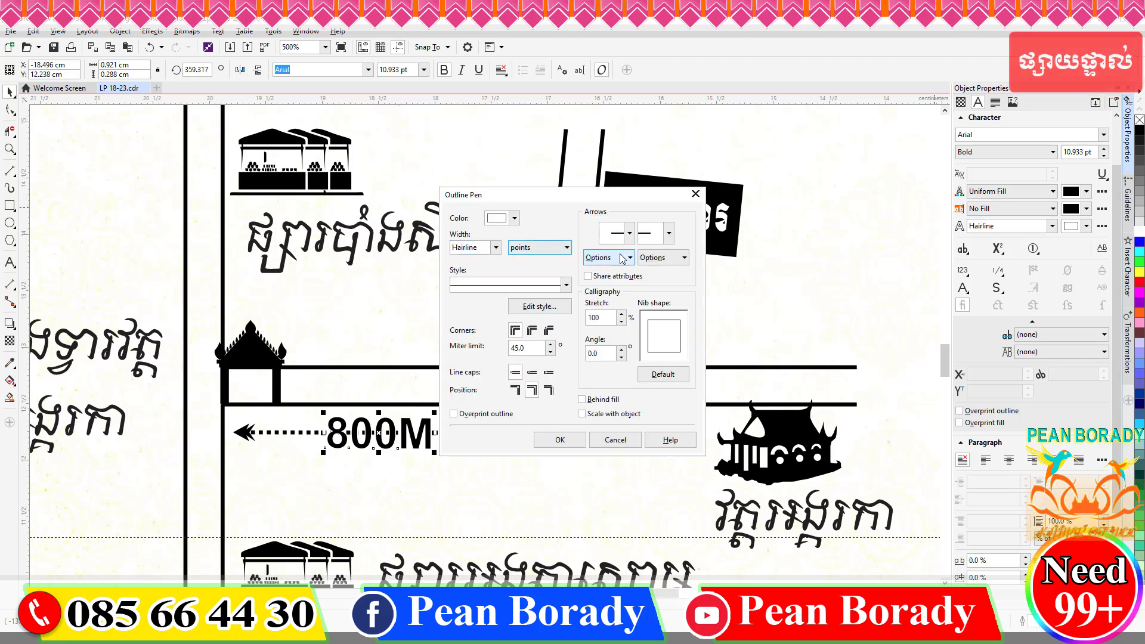
pyautogui.click(515, 218)
pyautogui.click(636, 316)
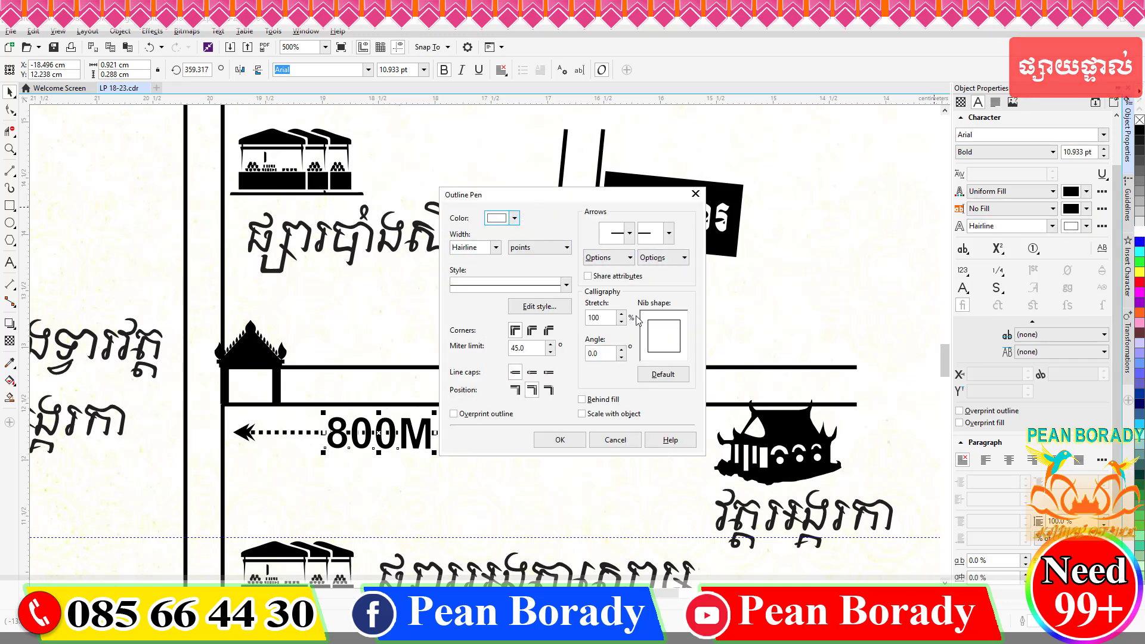
pyautogui.click(628, 260)
pyautogui.click(669, 257)
pyautogui.click(666, 260)
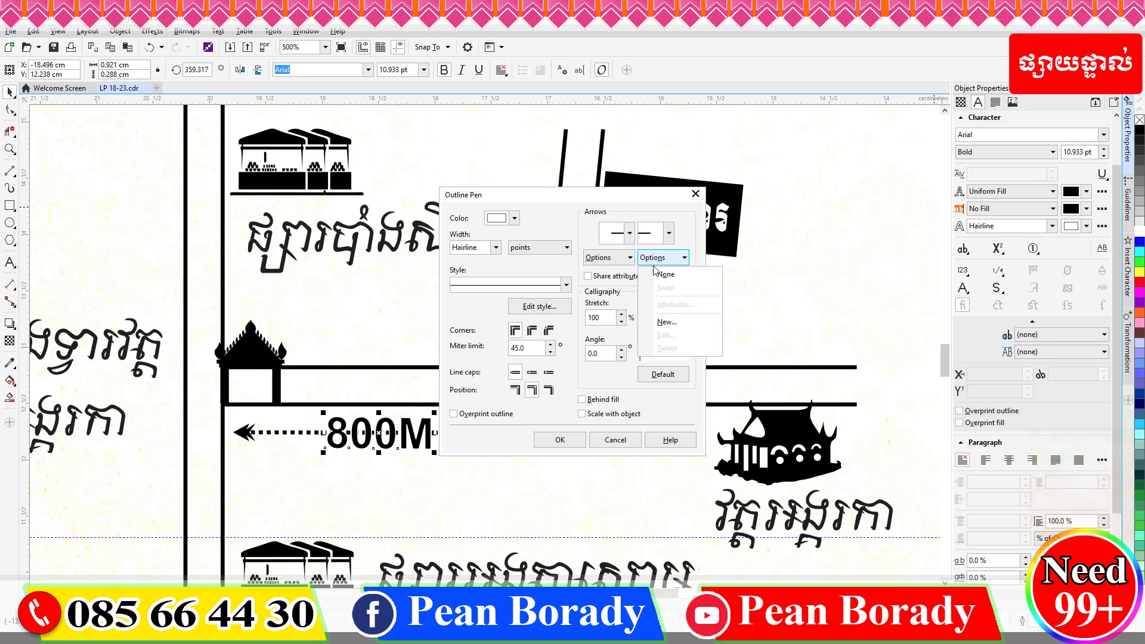
pyautogui.click(656, 271)
pyautogui.click(615, 260)
pyautogui.click(569, 286)
pyautogui.click(570, 288)
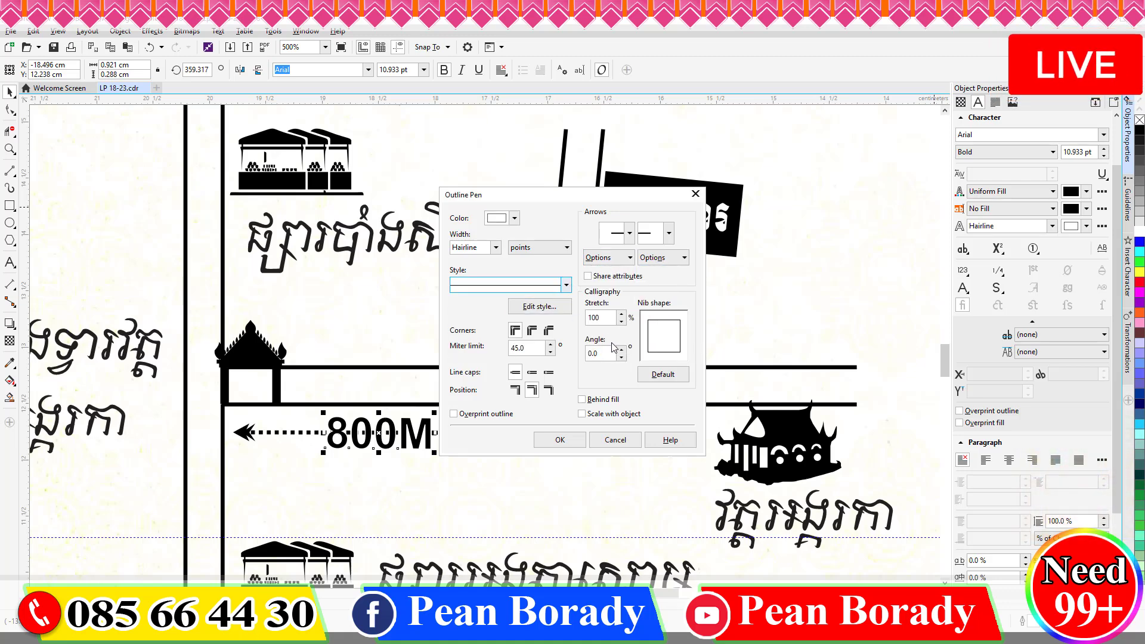
pyautogui.click(496, 247)
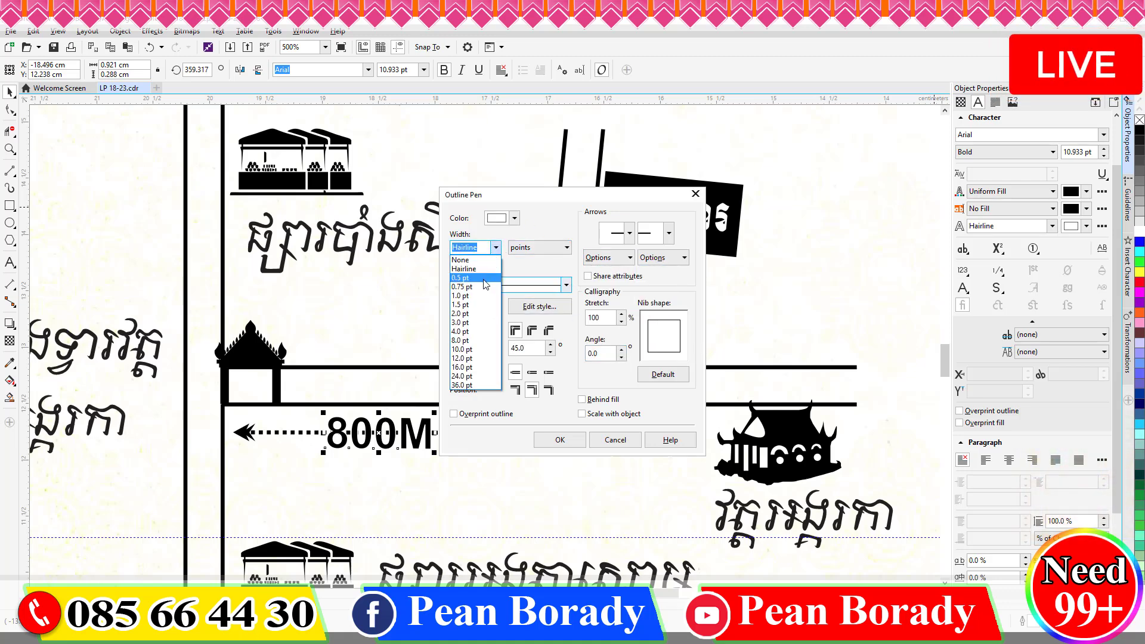
pyautogui.click(478, 287)
pyautogui.click(566, 440)
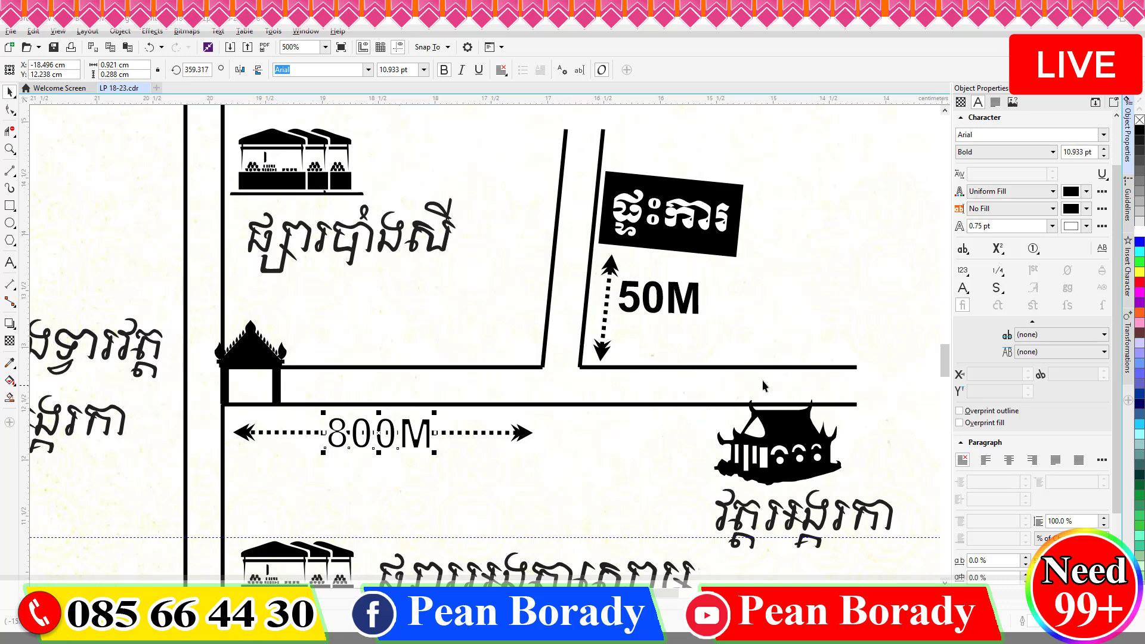
# Turn on Overprint outline for the 800M text.
pyautogui.click(1103, 225)
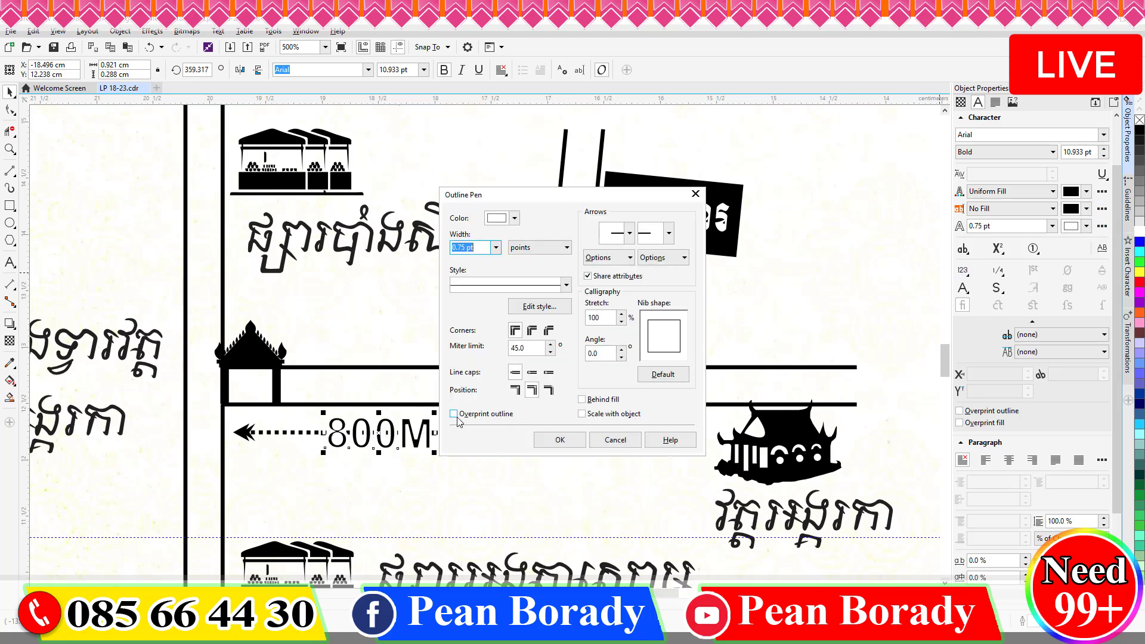
pyautogui.click(560, 440)
pyautogui.click(1102, 226)
pyautogui.click(560, 439)
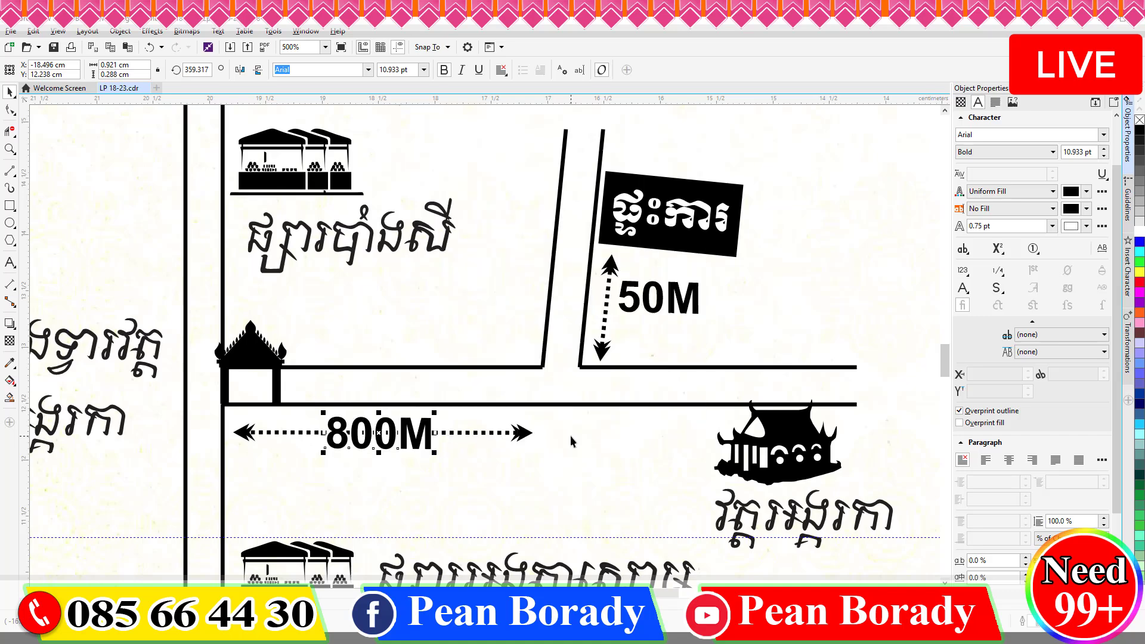
pyautogui.scroll(4, 369, 432)
pyautogui.click(1053, 225)
# Set the 800M outline width to 4.0 pt and undo an accidental card move.
pyautogui.click(1008, 315)
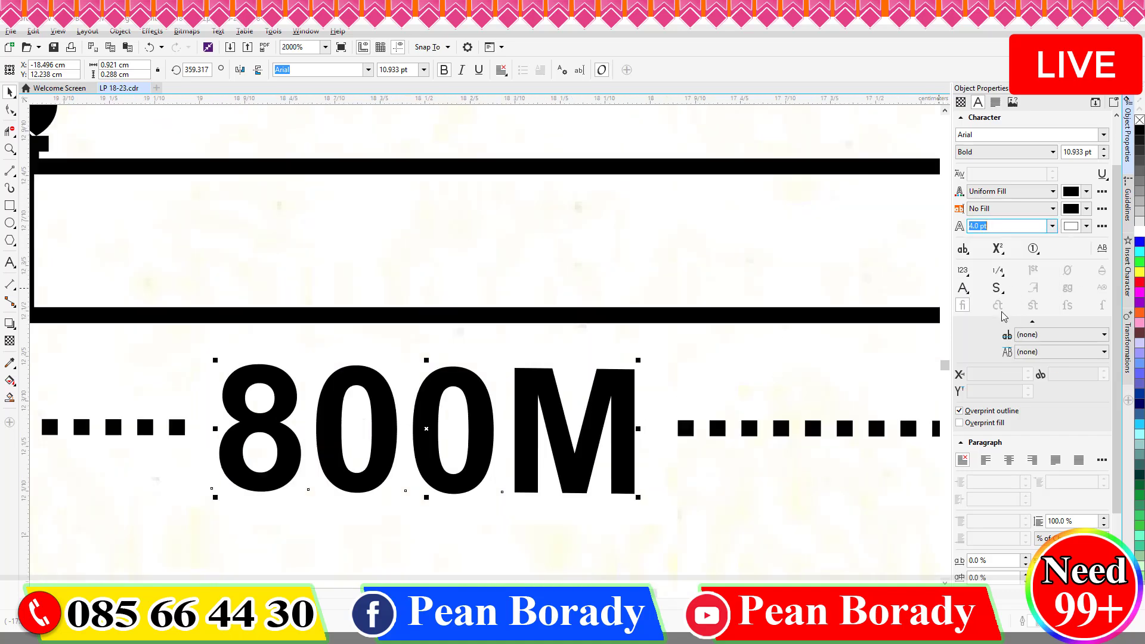
pyautogui.scroll(-4, 551, 426)
pyautogui.click(572, 427)
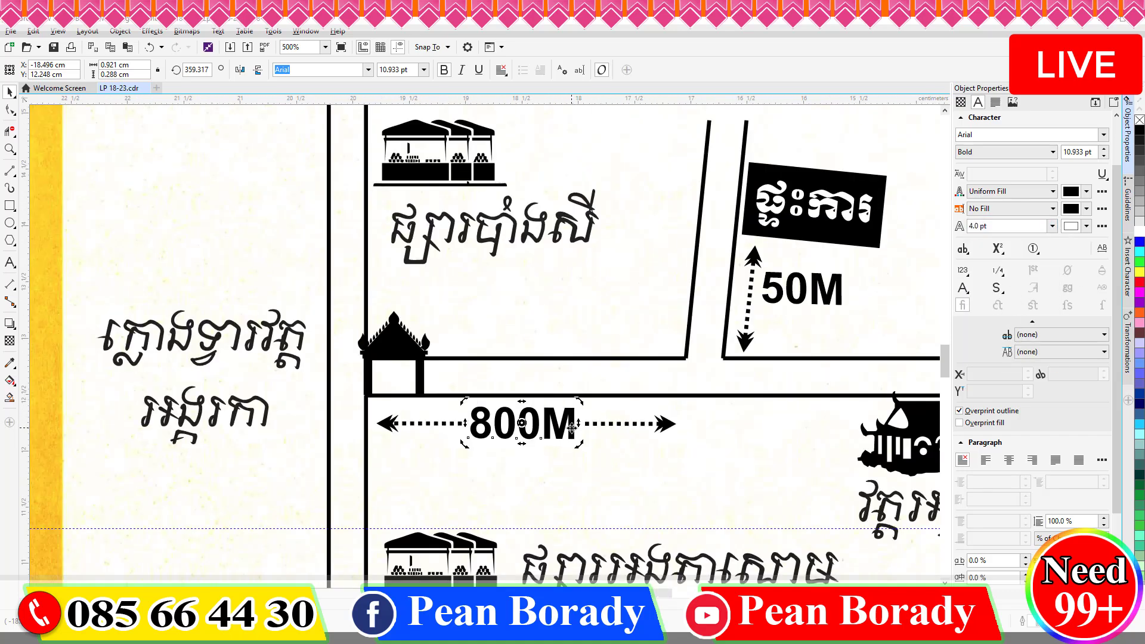
pyautogui.click(609, 455)
pyautogui.scroll(-2, 609, 455)
pyautogui.moveTo(387, 490); pyautogui.dragTo(332, 478)
pyautogui.hotkey('ctrl', 'z')
pyautogui.click(404, 549)
pyautogui.scroll(-1, 403, 549)
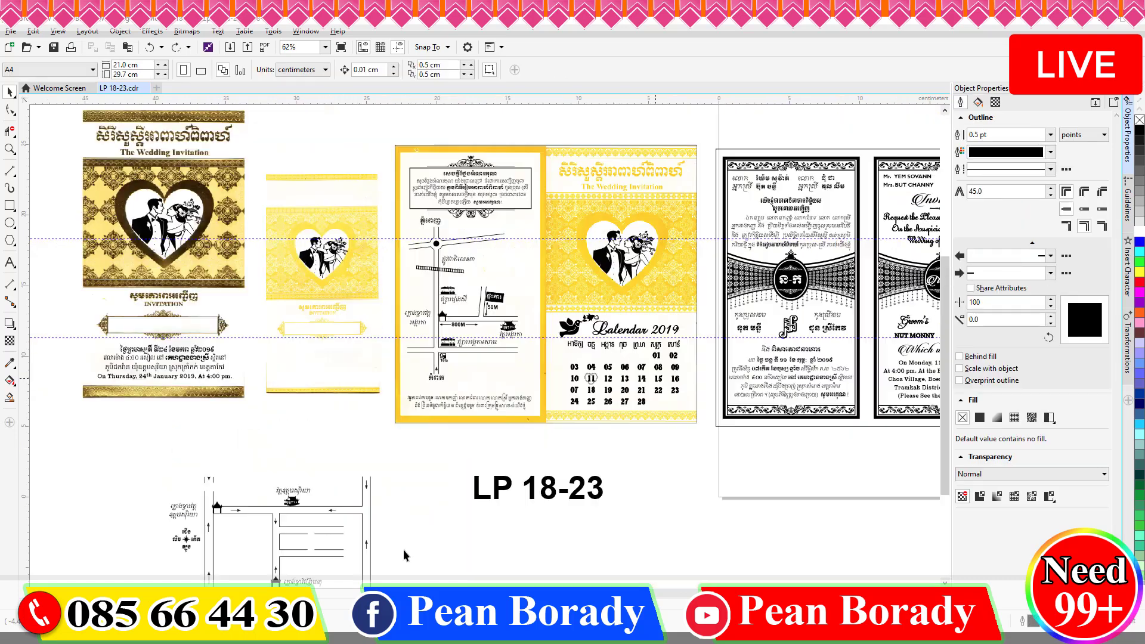
pyautogui.scroll(5, 548, 374)
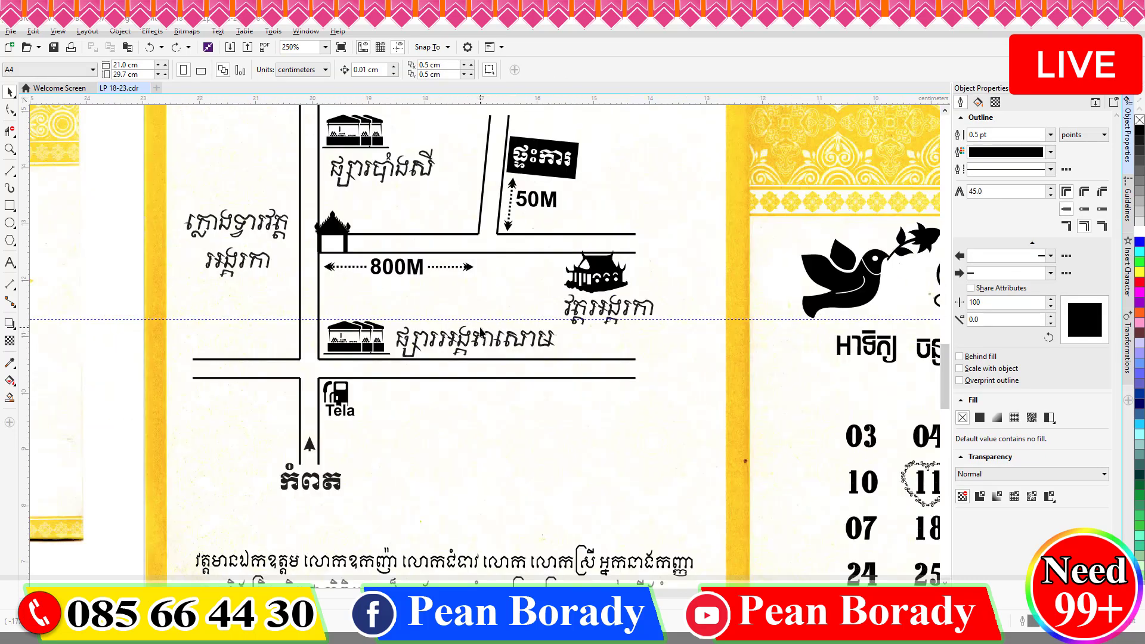
pyautogui.scroll(1, 387, 343)
# Draw short end-arrowed direction arrows on the lower road and the vertical road.
pyautogui.click(10, 171)
pyautogui.click(554, 70)
pyautogui.click(544, 150)
pyautogui.press('Return')
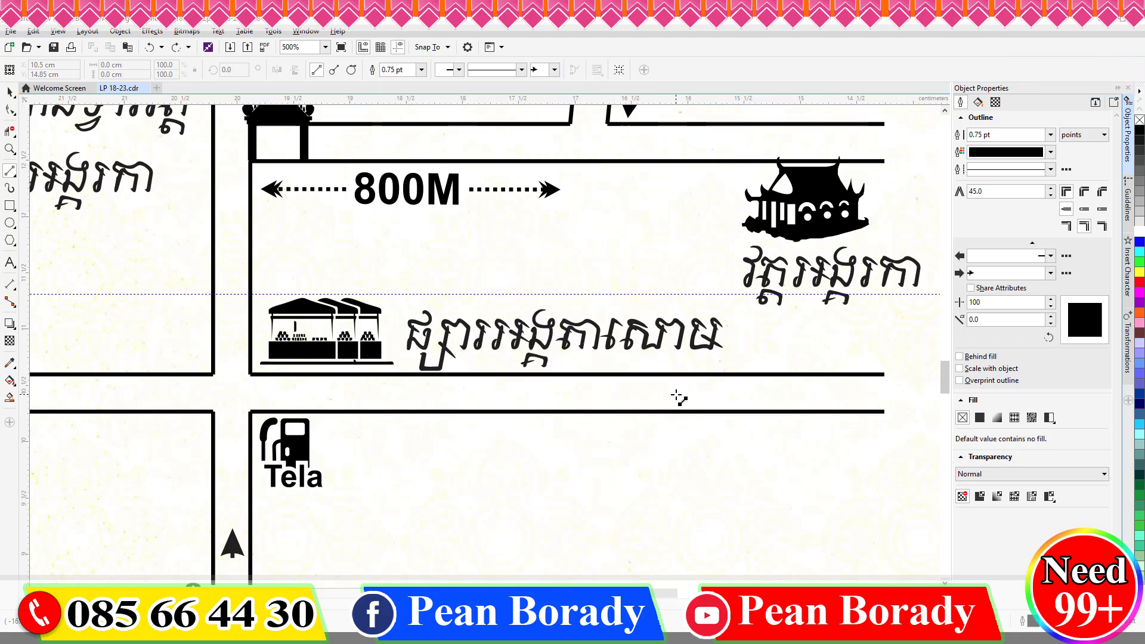
pyautogui.moveTo(679, 395); pyautogui.dragTo(629, 394)
pyautogui.moveTo(231, 201); pyautogui.dragTo(231, 191)
pyautogui.scroll(-1, 231, 191)
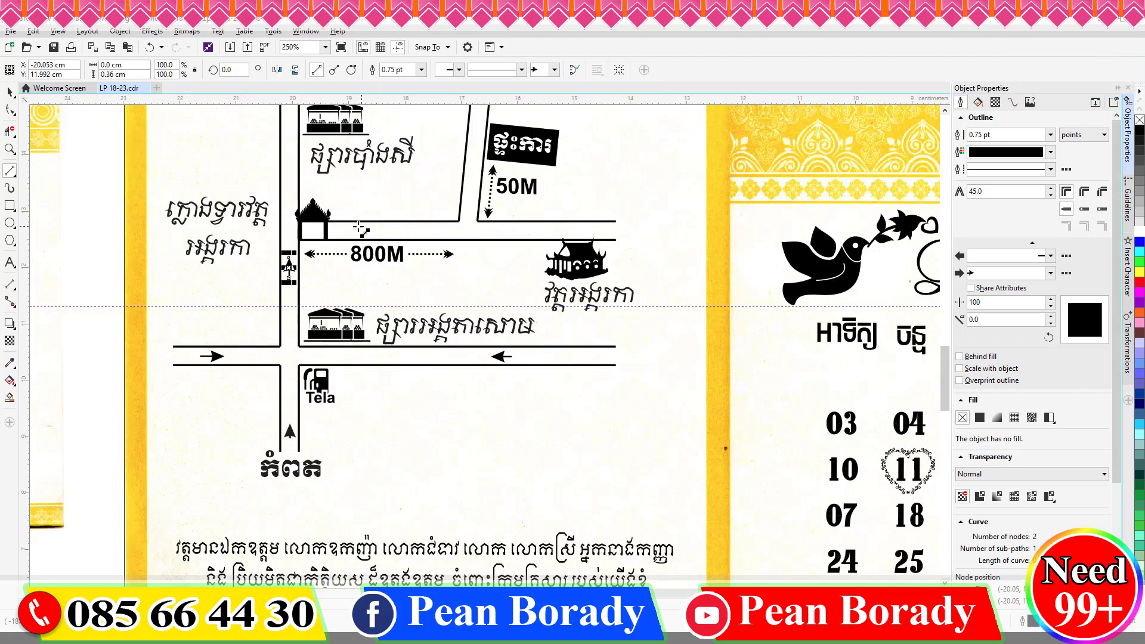
pyautogui.scroll(4, 487, 235)
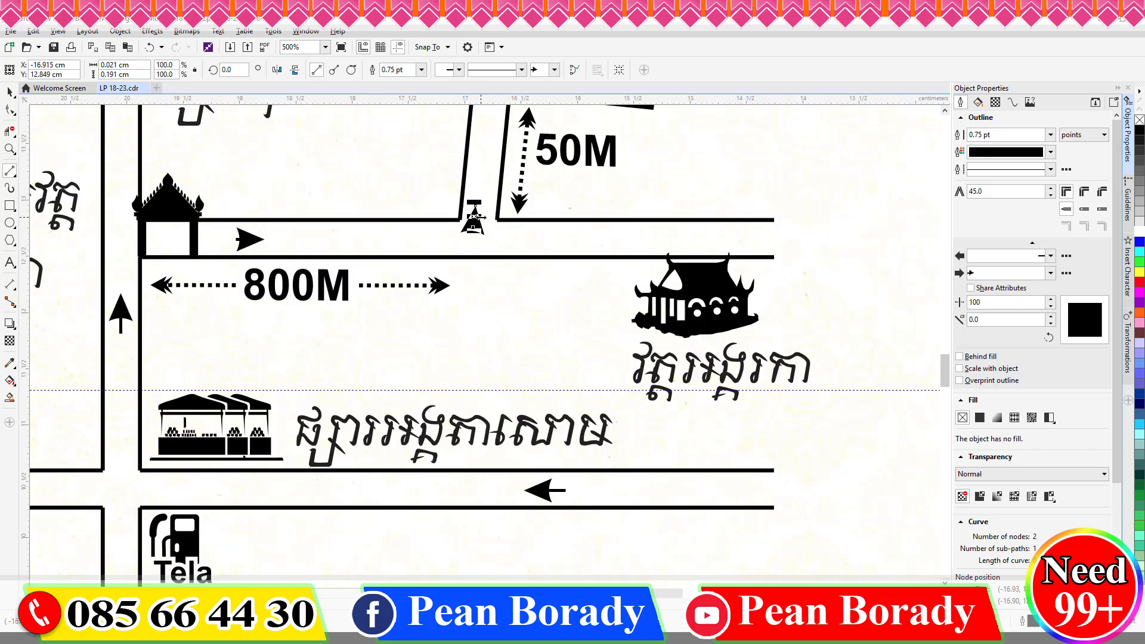
pyautogui.scroll(-4, 458, 161)
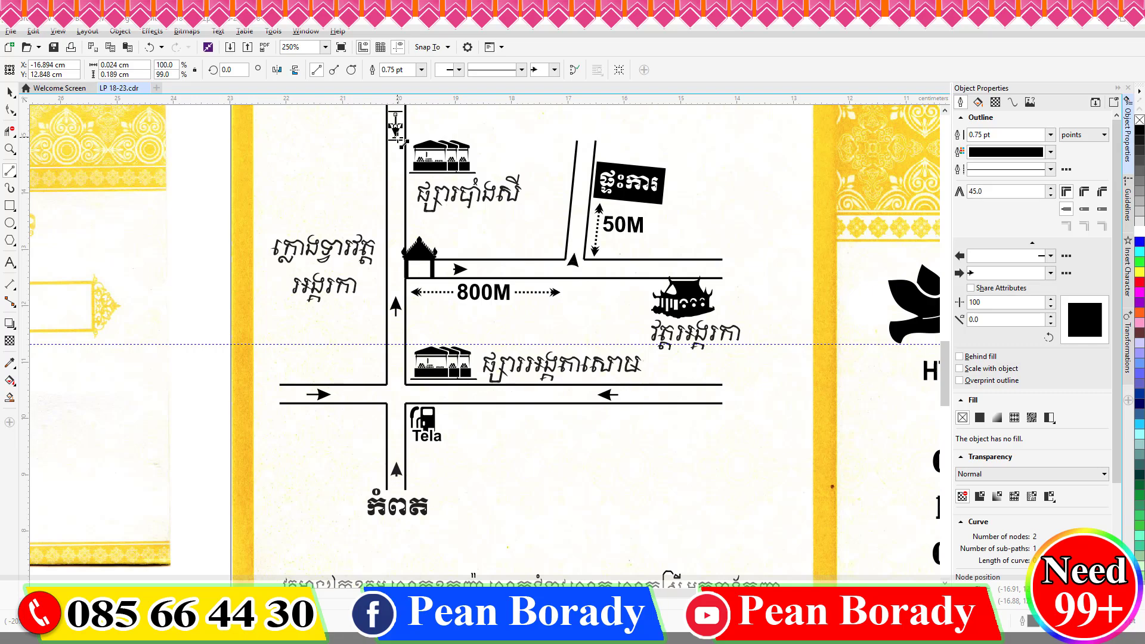
pyautogui.scroll(-4, 453, 251)
# Retype the TA placeholder label on the map as តាកែវ.
pyautogui.click(439, 314)
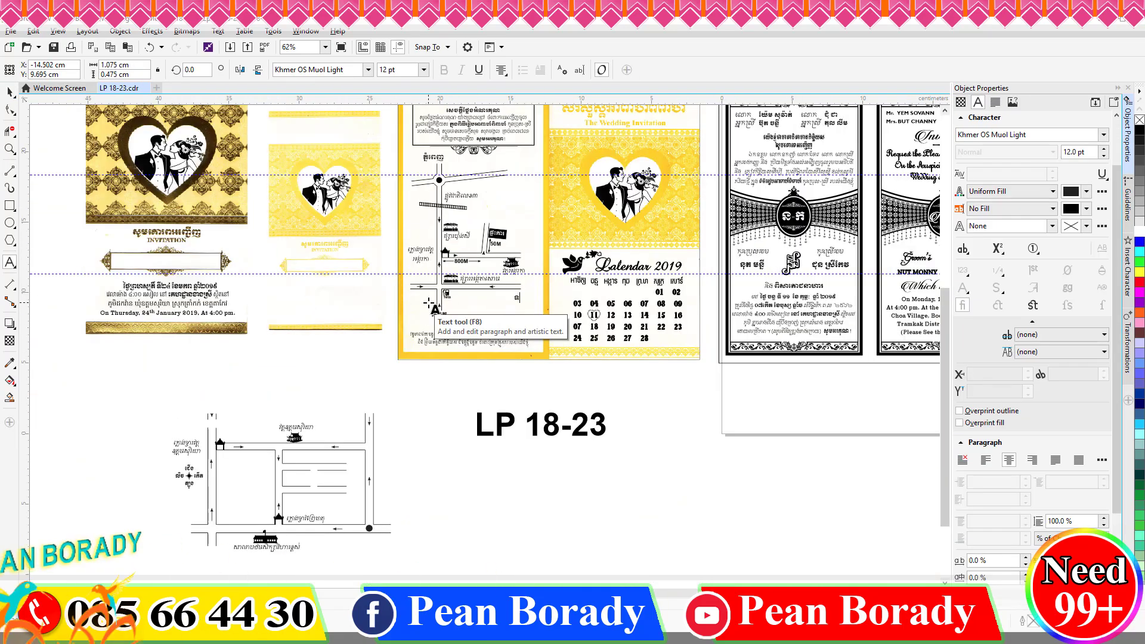
pyautogui.press('BackSpace')
pyautogui.press('BackSpace')
pyautogui.write('តាកែវ')
pyautogui.click(10, 92)
# Move the compass onto the map panel.
pyautogui.moveTo(189, 475); pyautogui.dragTo(517, 188)
pyautogui.scroll(2, 516, 185)
pyautogui.scroll(-2, 517, 214)
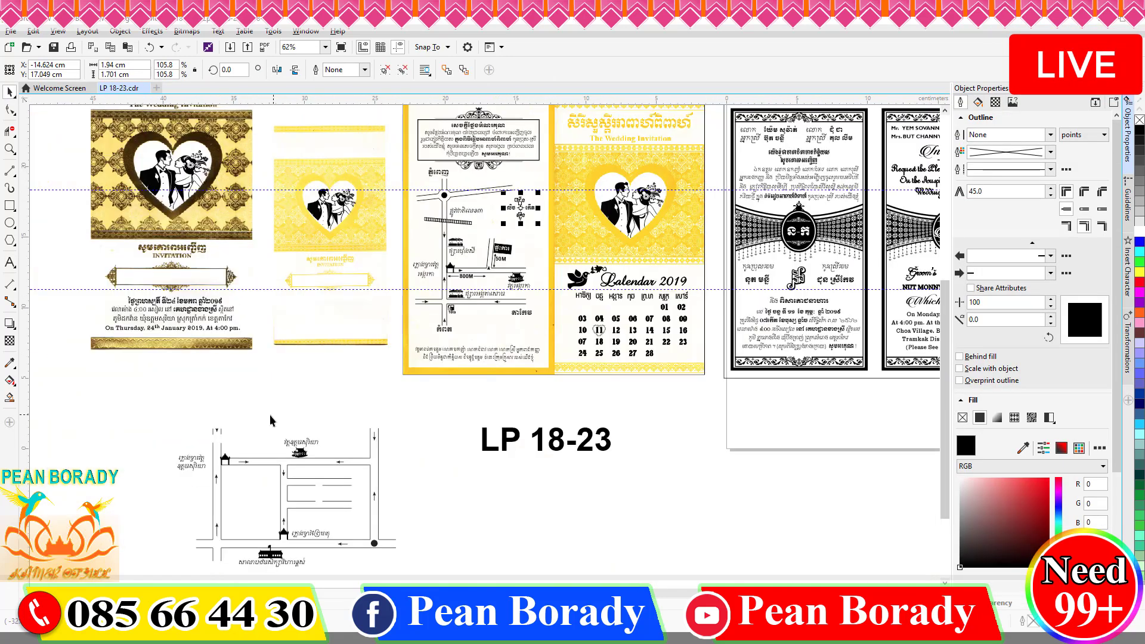
# Delete the spare copy of the map diagram.
pyautogui.moveTo(84, 397); pyautogui.dragTo(427, 562)
pyautogui.press('Delete')
pyautogui.scroll(-2, 411, 423)
pyautogui.scroll(2, 429, 324)
pyautogui.scroll(-2, 428, 323)
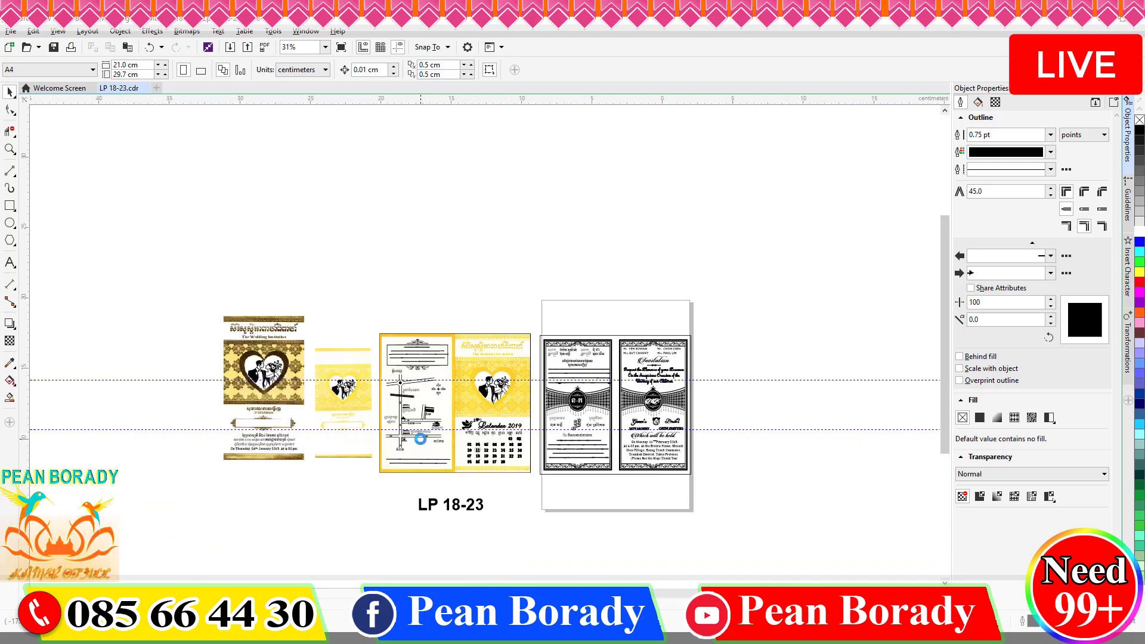
pyautogui.scroll(3, 420, 439)
# Add the Khmer OS Niroth 24 pt heading ទំនាក់ទំនងម្ចាស់ពិធី on the map and nudge the compass up.
pyautogui.press('F8')
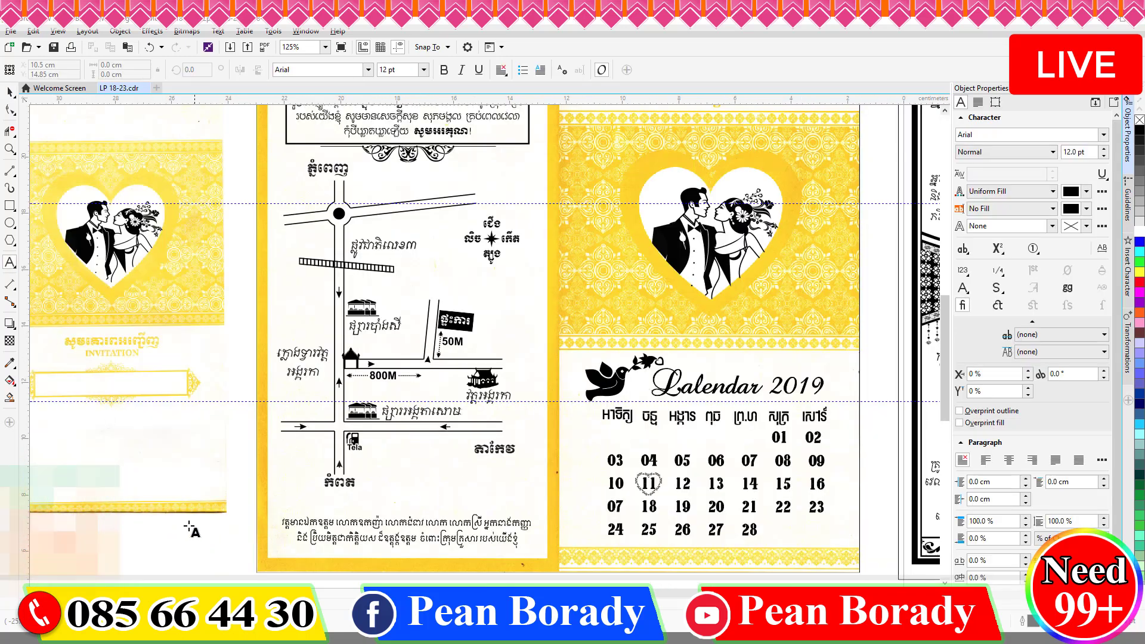
pyautogui.scroll(-2, 414, 447)
pyautogui.scroll(2, 300, 497)
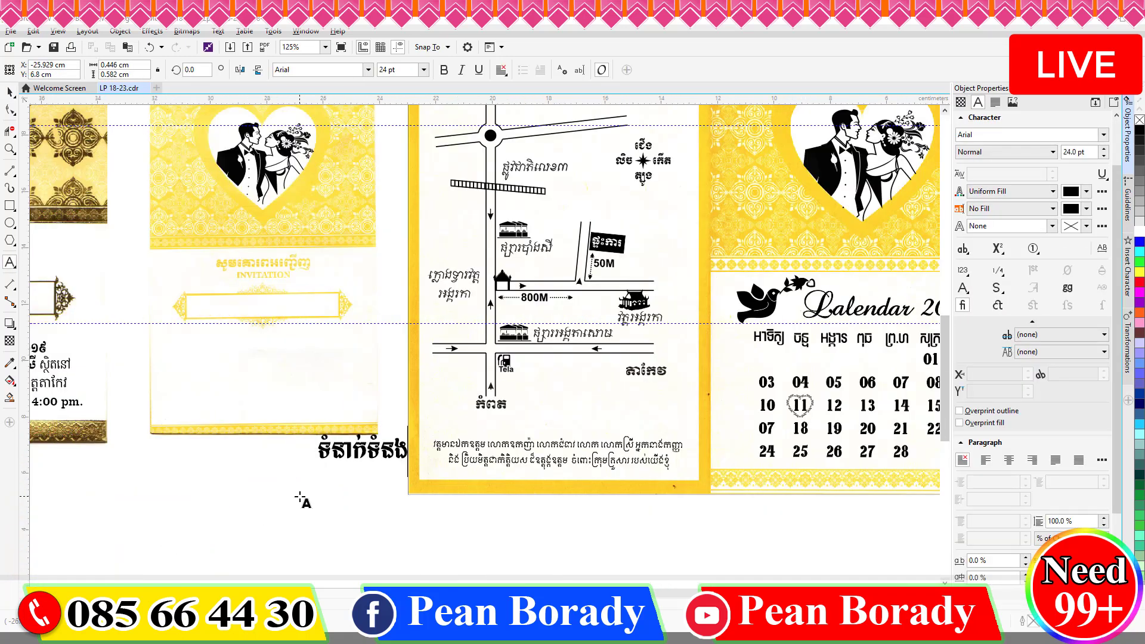
pyautogui.write('ម្ចាស់ពិធី:')
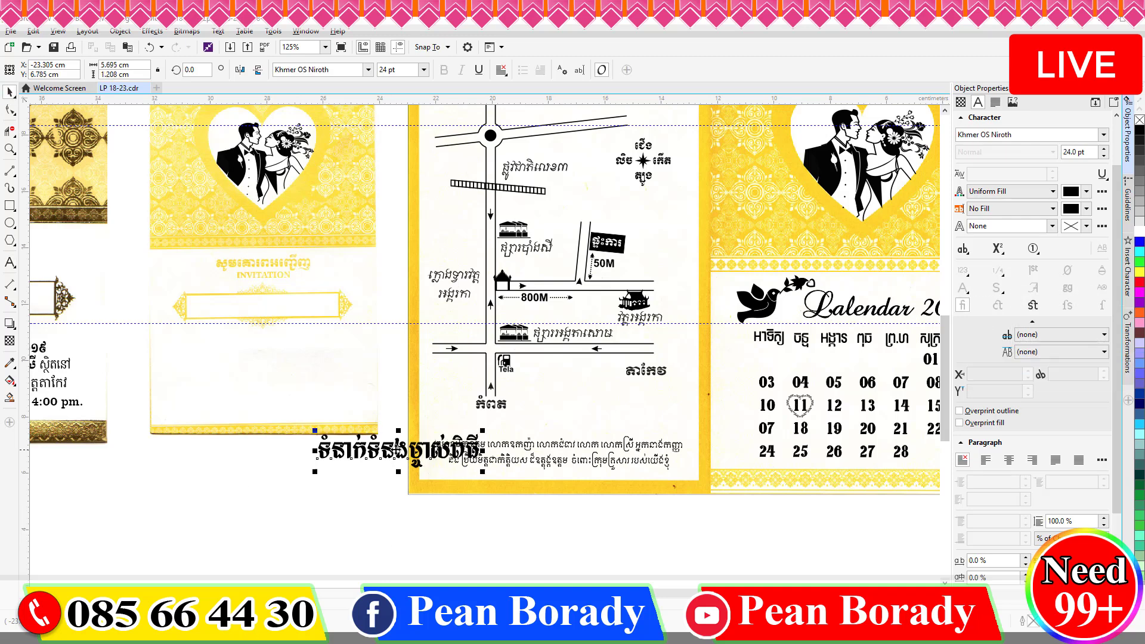
pyautogui.moveTo(396, 451); pyautogui.dragTo(599, 393)
pyautogui.scroll(-1, 423, 490)
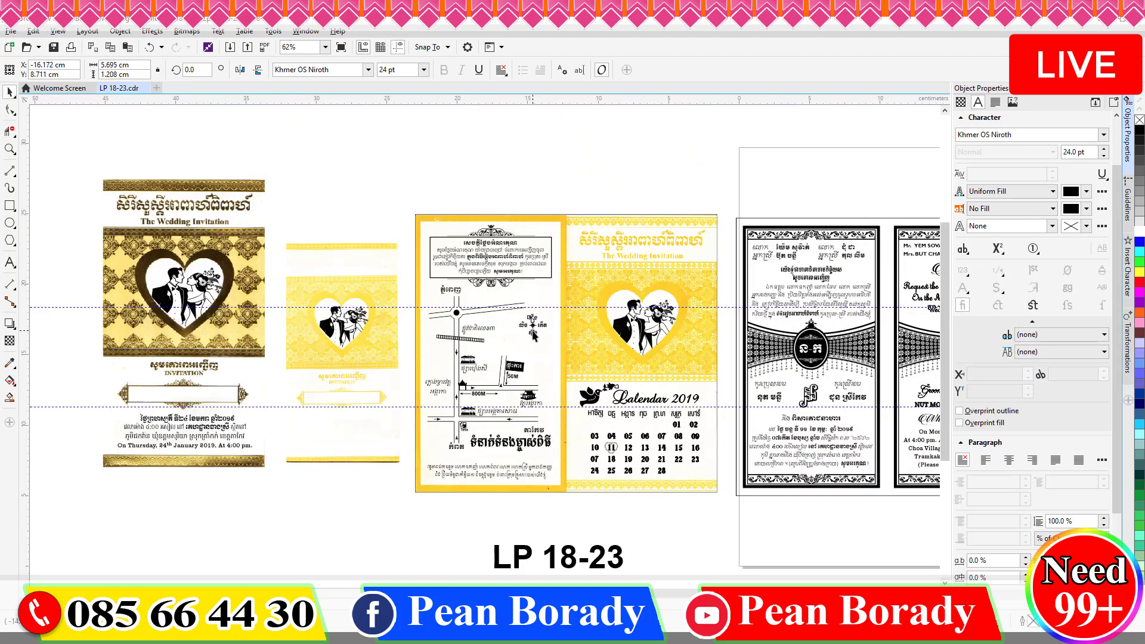
pyautogui.moveTo(531, 330); pyautogui.dragTo(536, 301)
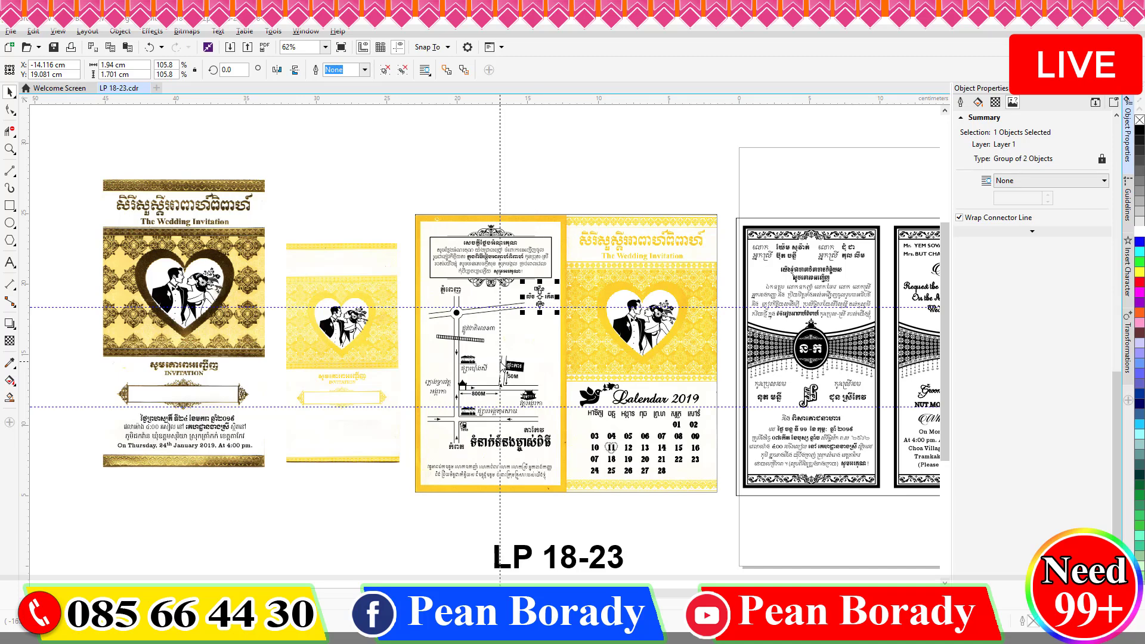
pyautogui.click(501, 361)
pyautogui.click(11, 129)
pyautogui.scroll(2, 518, 289)
# Shift the compass down-left and place a tilted copy of the street name above the roundabout.
pyautogui.click(9, 92)
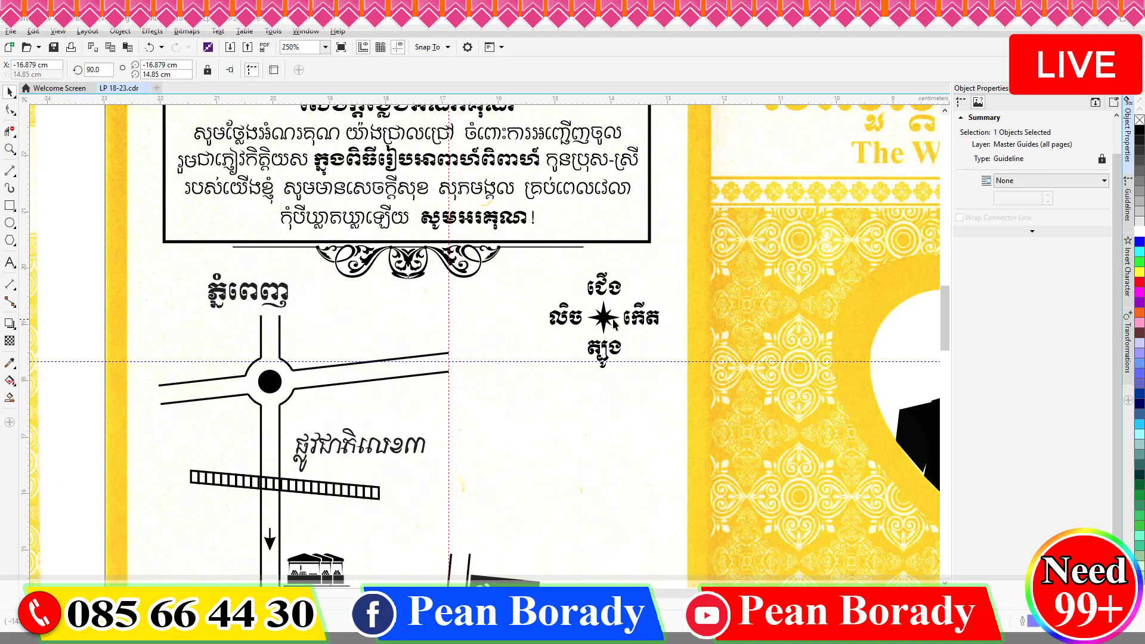
pyautogui.moveTo(604, 318); pyautogui.dragTo(550, 340)
pyautogui.click(382, 435)
pyautogui.click(354, 447)
pyautogui.moveTo(353, 450); pyautogui.dragTo(354, 344)
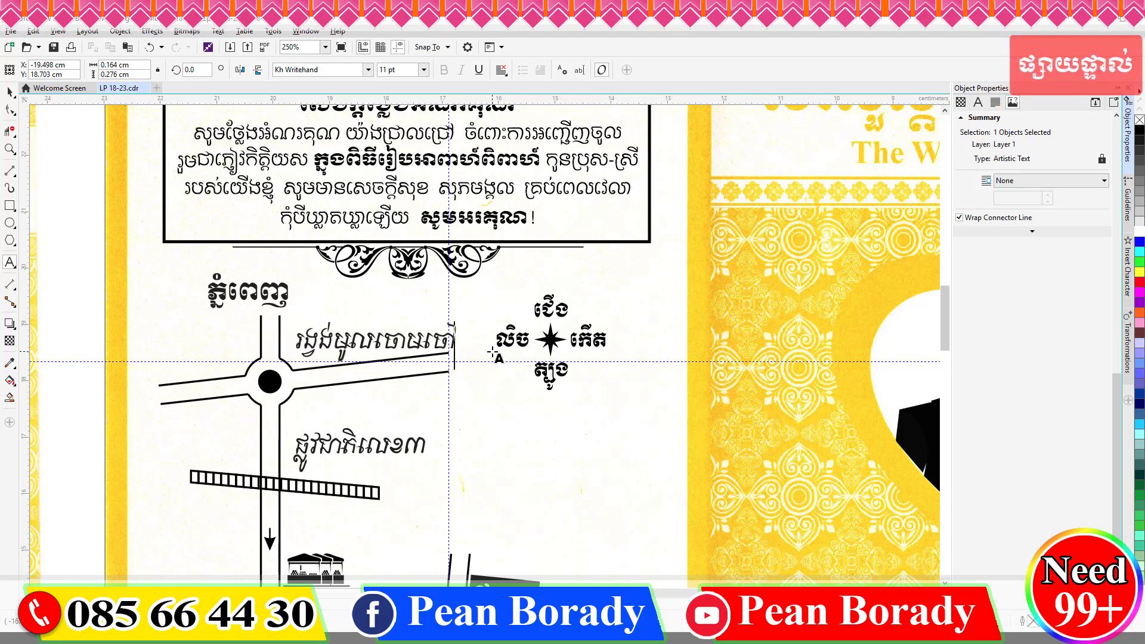
pyautogui.moveTo(461, 317); pyautogui.dragTo(458, 308)
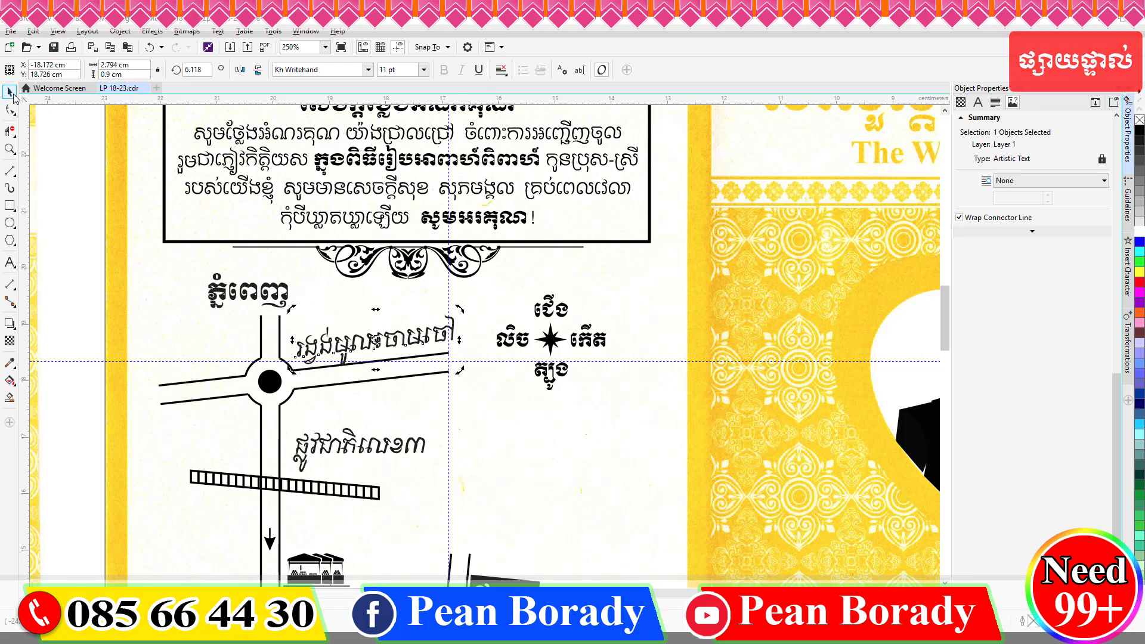
pyautogui.click(86, 172)
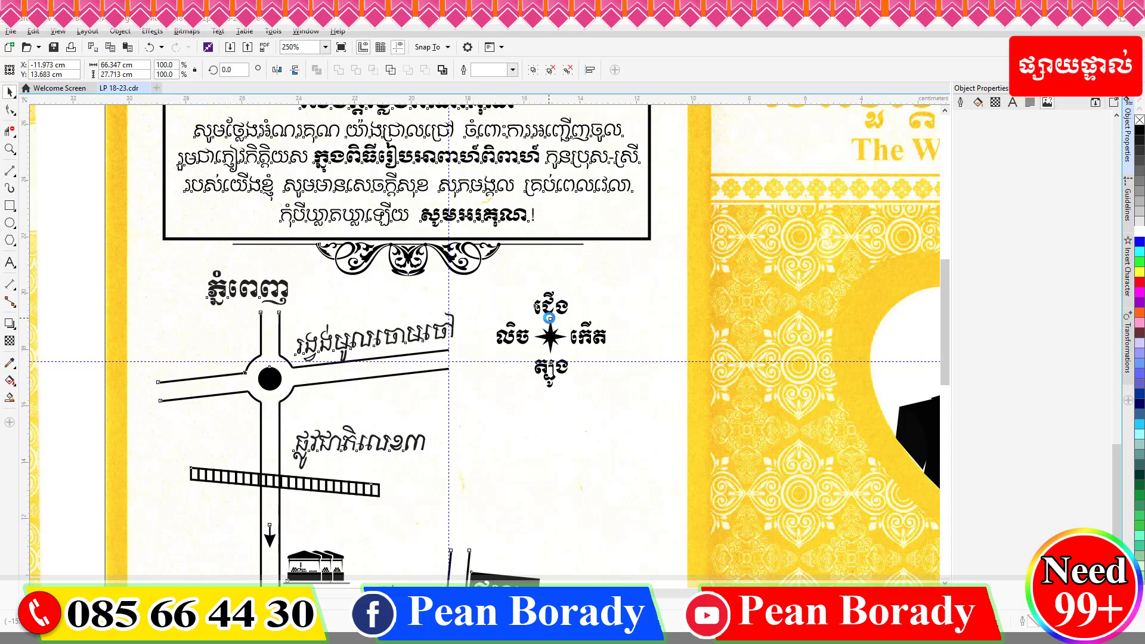
pyautogui.scroll(-1, 550, 318)
pyautogui.scroll(1, 510, 325)
# Draw two dotted 2-point lines: a short arrow at the roundabout and a temple-gate leader.
pyautogui.click(510, 327)
pyautogui.press('F5')
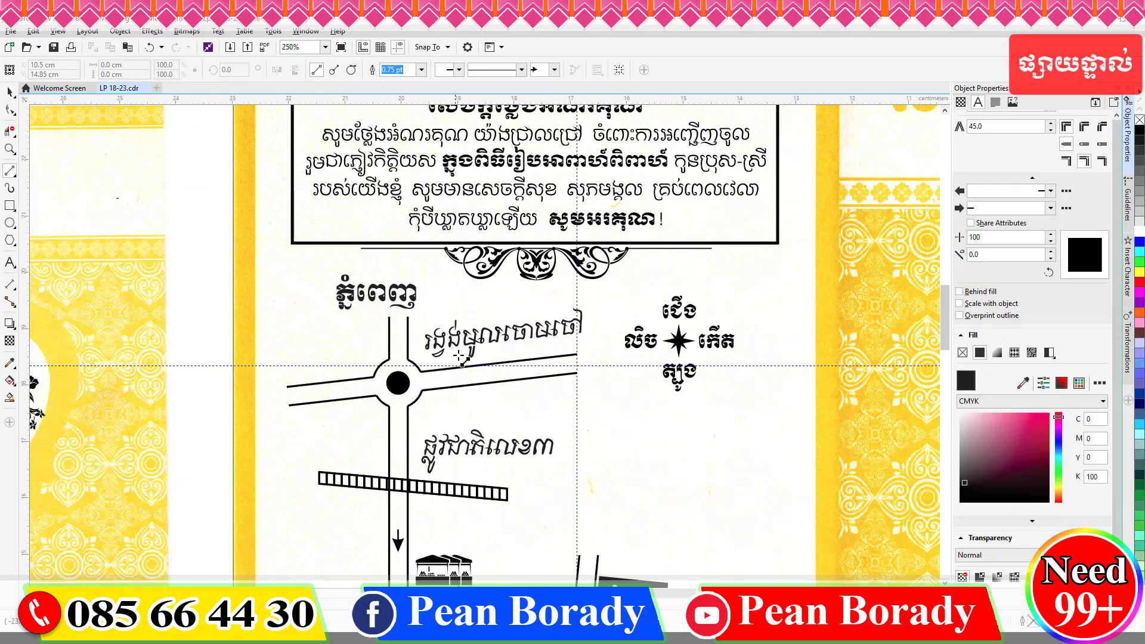
pyautogui.moveTo(406, 377); pyautogui.dragTo(427, 352)
pyautogui.click(497, 70)
pyautogui.click(490, 96)
pyautogui.scroll(-1, 457, 289)
pyautogui.scroll(2, 427, 493)
pyautogui.moveTo(450, 466); pyautogui.dragTo(365, 451)
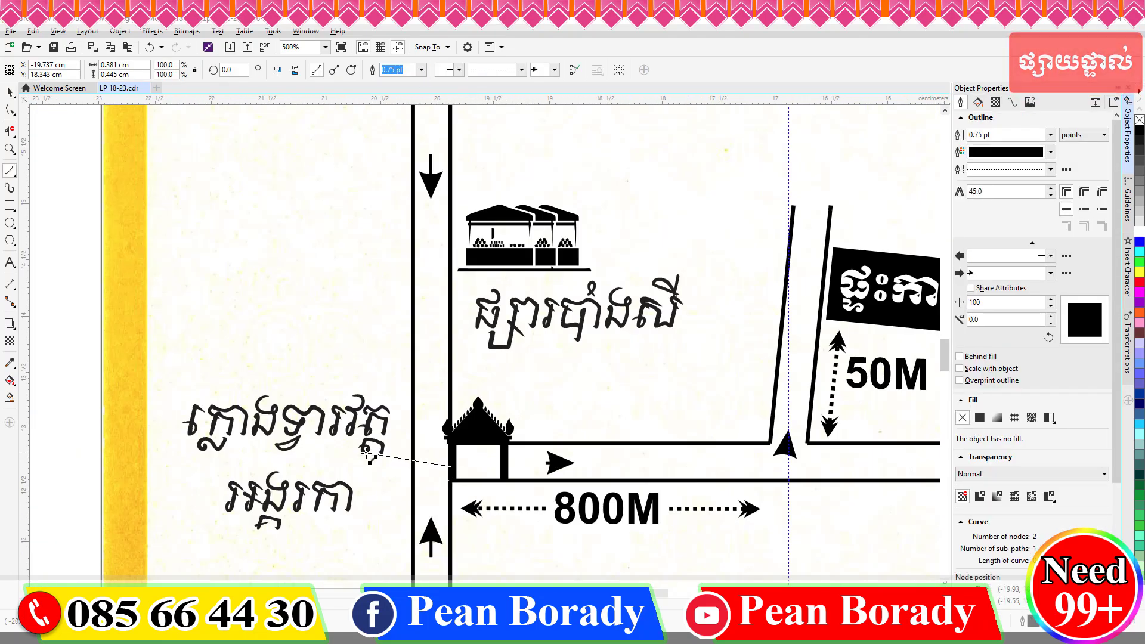
pyautogui.click(496, 69)
pyautogui.click(489, 96)
pyautogui.scroll(-2, 416, 390)
# Move the Khmer contact heading up, shrink it to 12 pt and nudge it right.
pyautogui.click(10, 92)
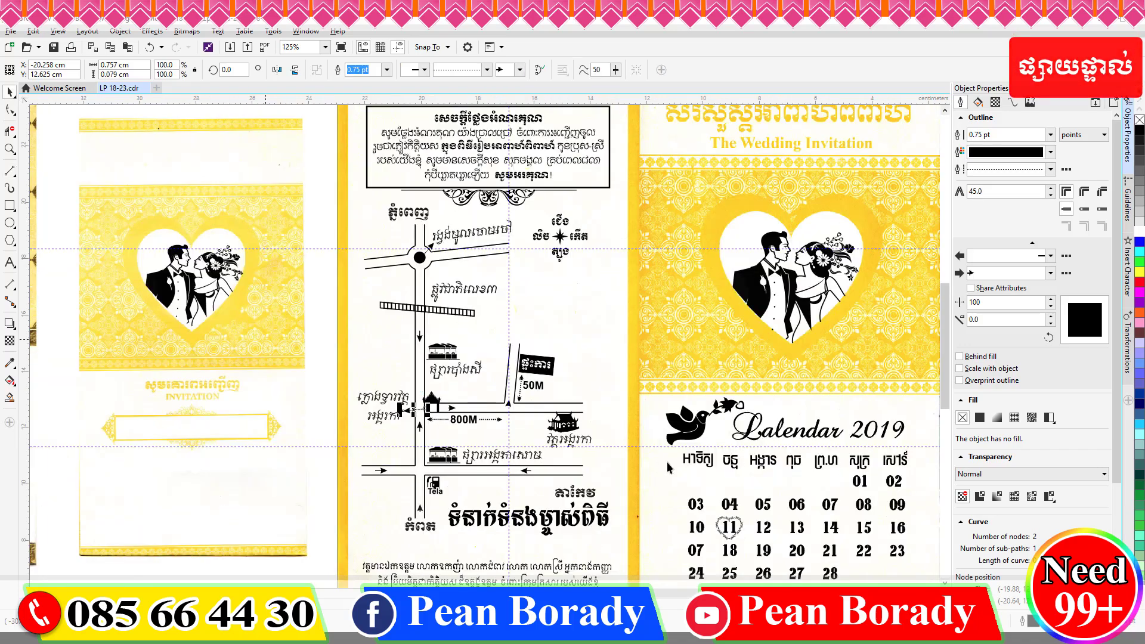
pyautogui.click(574, 276)
pyautogui.moveTo(542, 530); pyautogui.dragTo(599, 329)
pyautogui.moveTo(668, 330); pyautogui.dragTo(594, 324)
pyautogui.click(423, 70)
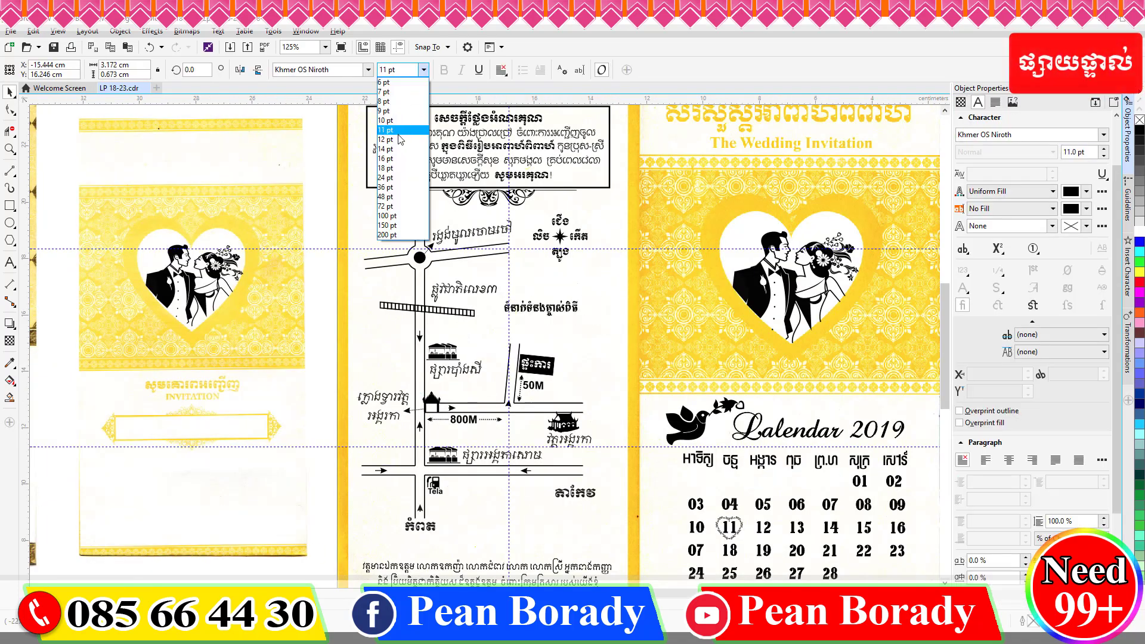
pyautogui.click(396, 144)
pyautogui.scroll(2, 587, 320)
pyautogui.moveTo(449, 260); pyautogui.dragTo(498, 258)
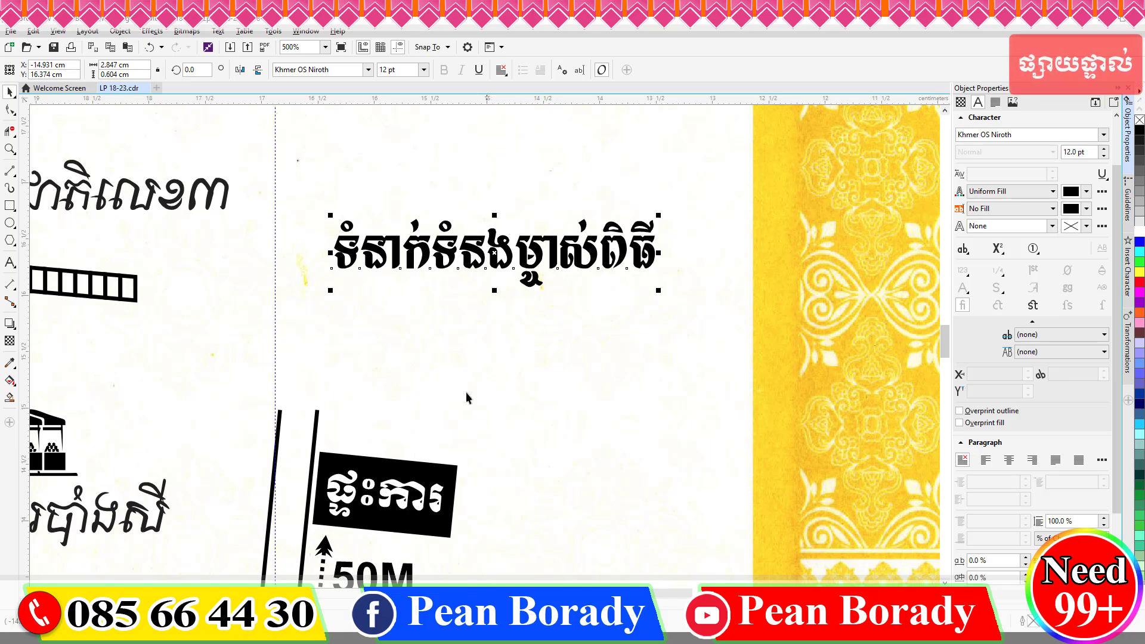
pyautogui.scroll(-2, 498, 278)
# Clear the 800M text copy below the heading and retype it as 0.
pyautogui.click(311, 498)
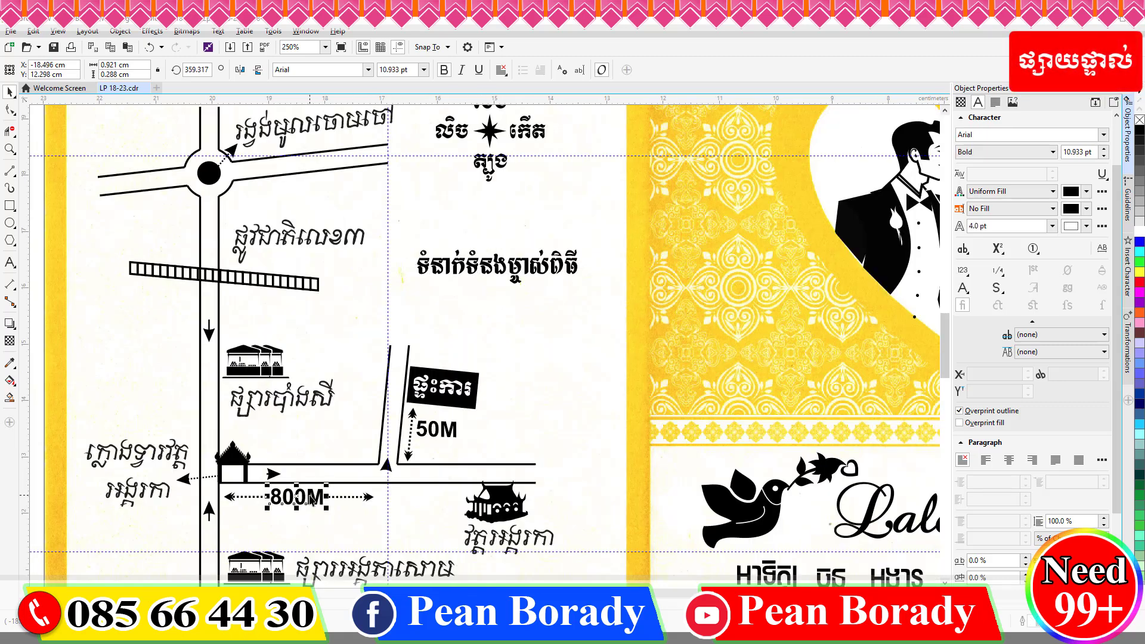
pyautogui.click(424, 69)
pyautogui.click(452, 308)
pyautogui.click(10, 263)
pyautogui.hotkey('ctrl', 'a')
pyautogui.write('0')
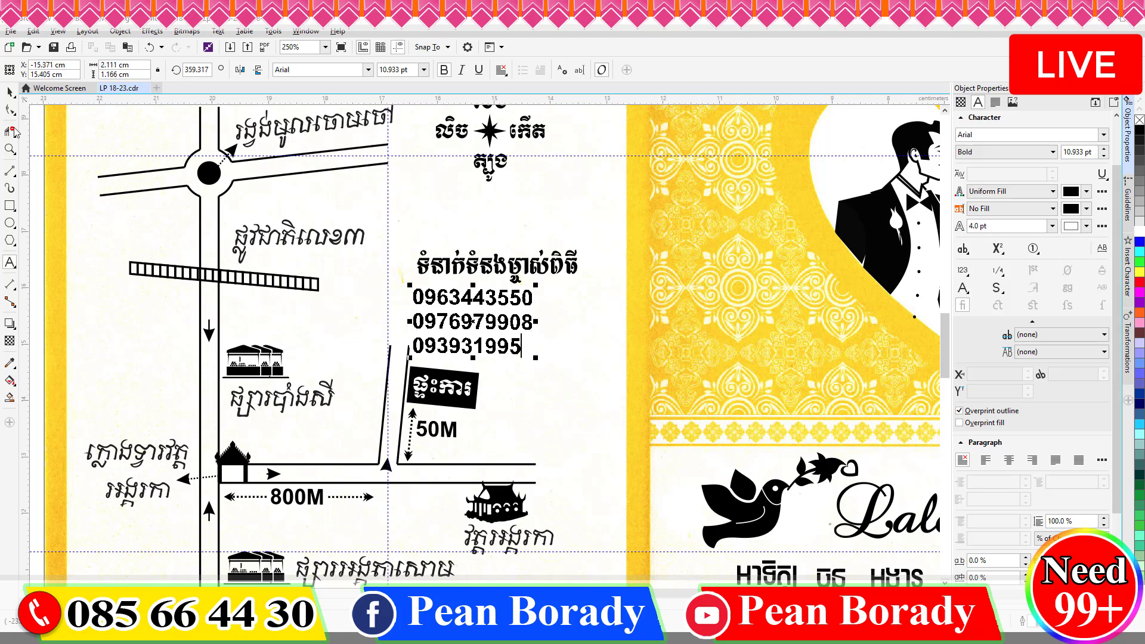
# Move the heading and phone numbers up, then space each number into digit groups.
pyautogui.click(9, 91)
pyautogui.keyDown('shift'); pyautogui.click(477, 266); pyautogui.keyUp('shift')
pyautogui.moveTo(478, 324); pyautogui.dragTo(484, 281)
pyautogui.doubleClick(484, 309)
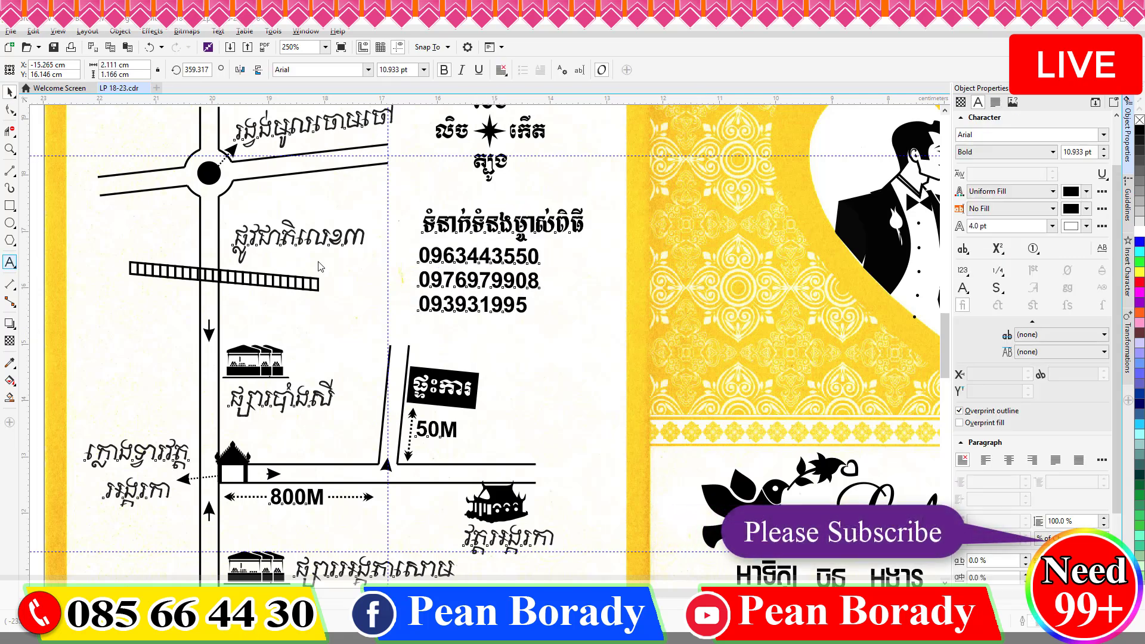
pyautogui.click(455, 255)
pyautogui.click(485, 255)
pyautogui.click(516, 255)
pyautogui.click(455, 280)
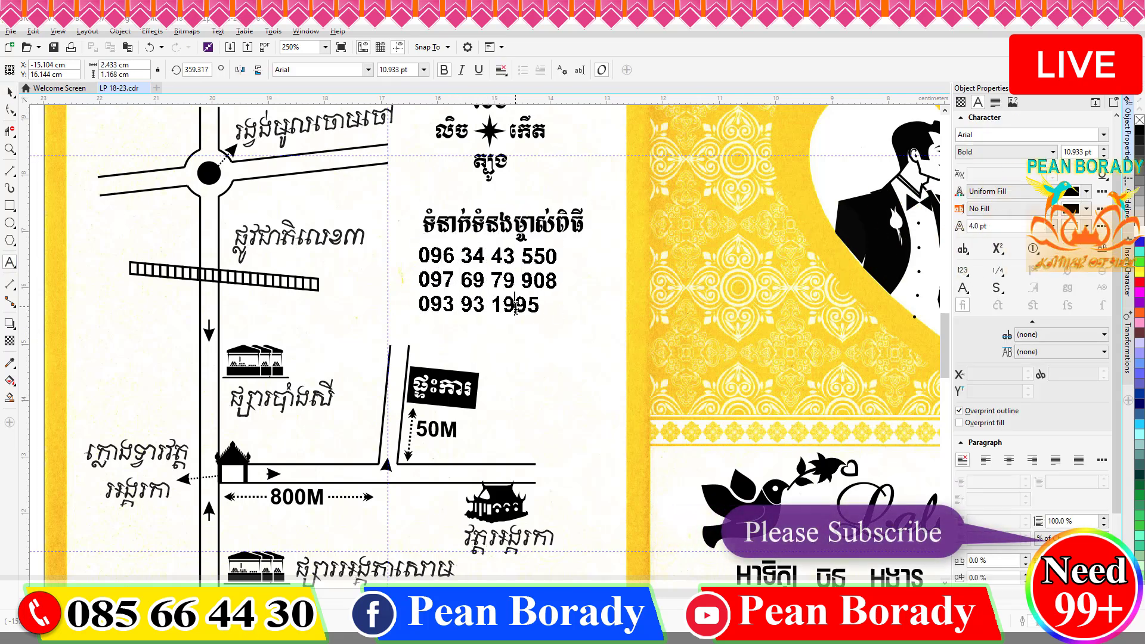
# Enlarge the phone number text block to about 12.314 pt.
pyautogui.click(10, 93)
pyautogui.moveTo(562, 316); pyautogui.dragTo(584, 325)
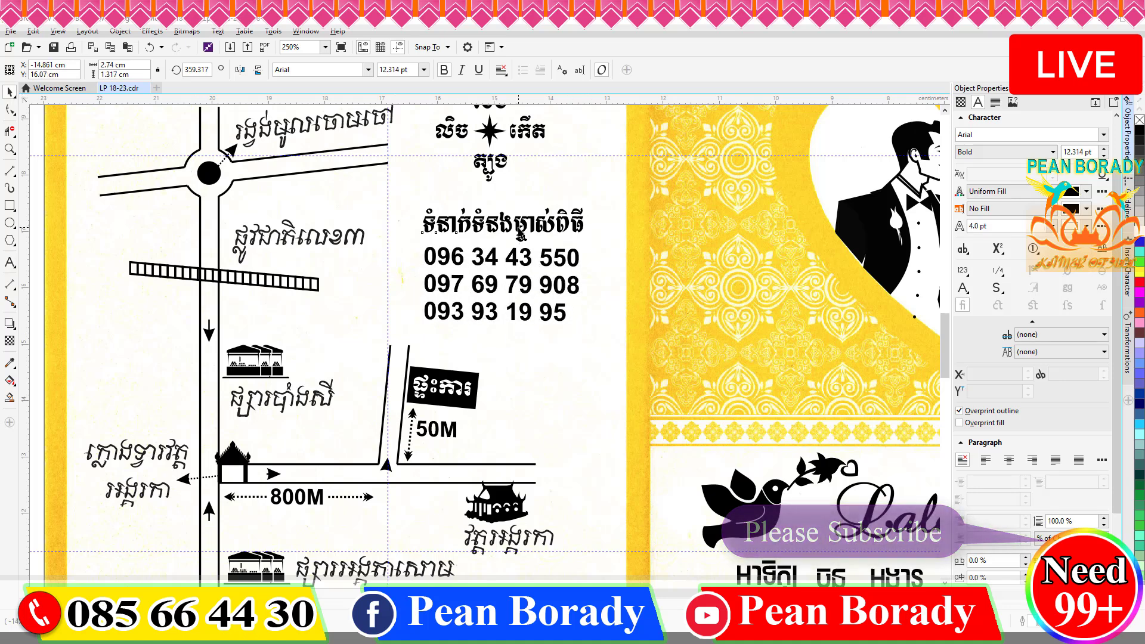
pyautogui.click(452, 212)
pyautogui.click(531, 270)
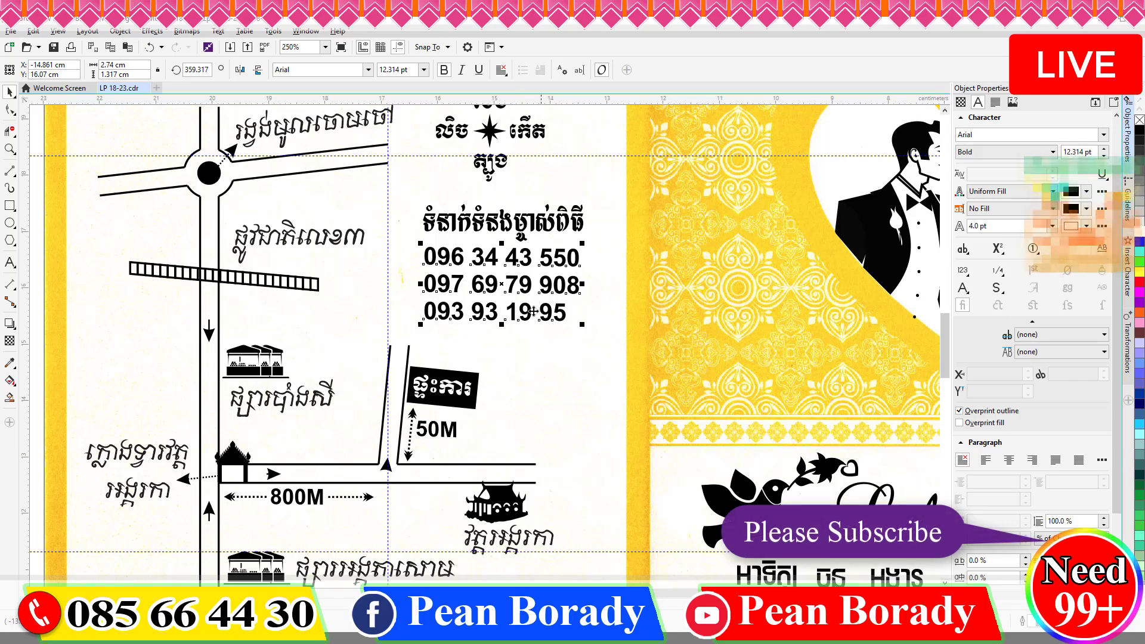
# Set the bottom Khmer paragraph to 10 pt.
pyautogui.scroll(-1, 477, 290)
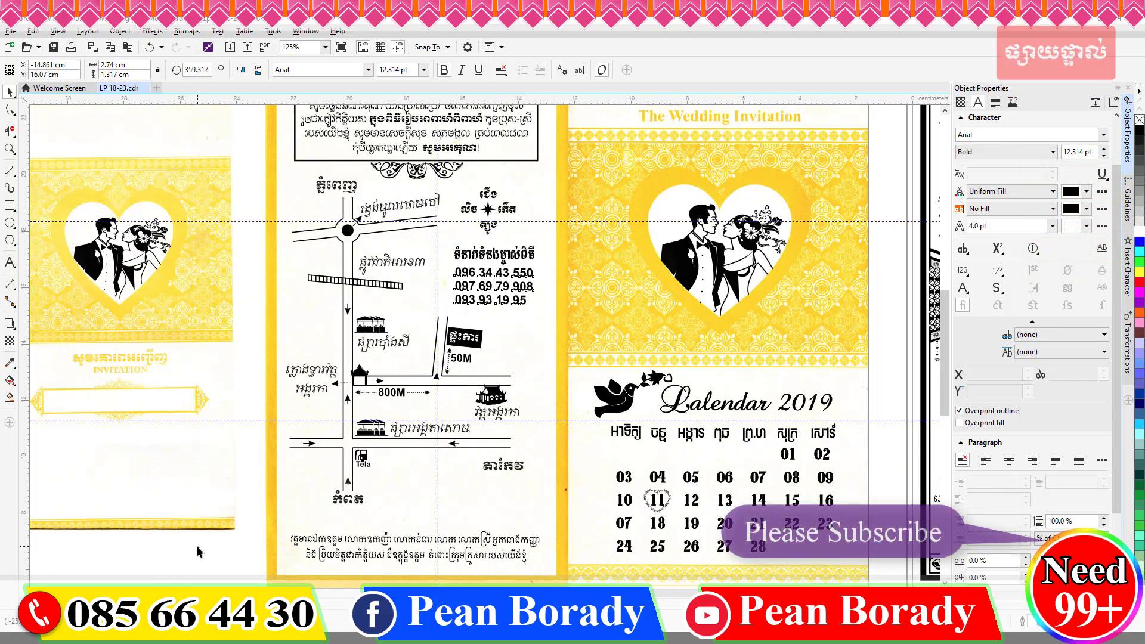
pyautogui.click(200, 551)
pyautogui.scroll(-1, 451, 381)
pyautogui.scroll(1, 422, 465)
pyautogui.click(423, 465)
pyautogui.click(424, 70)
pyautogui.click(394, 131)
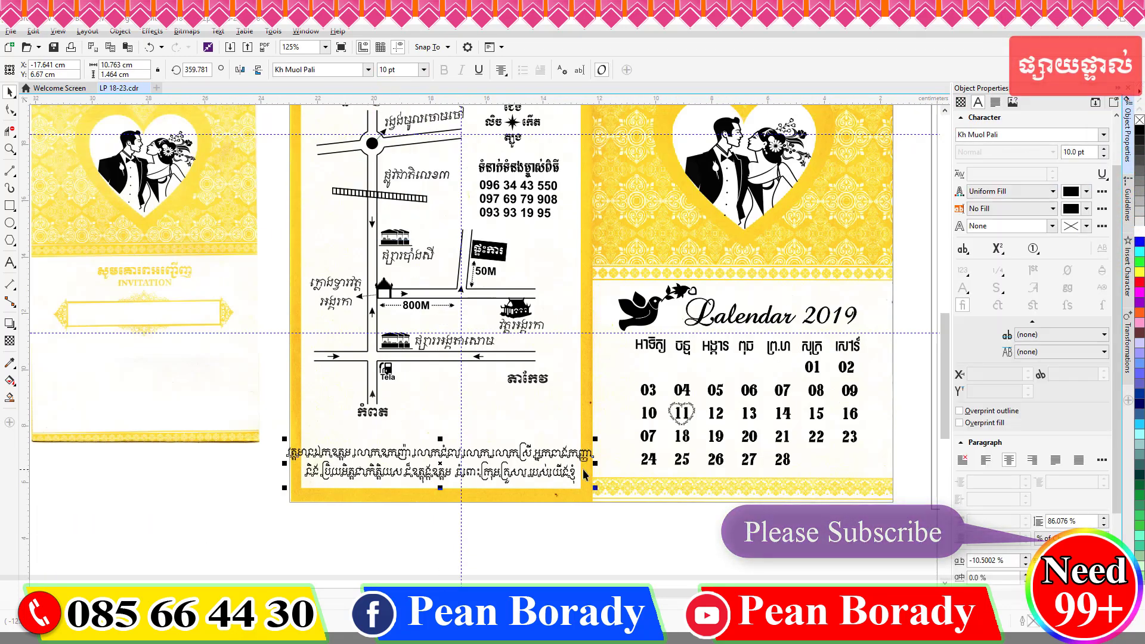
pyautogui.click(542, 581)
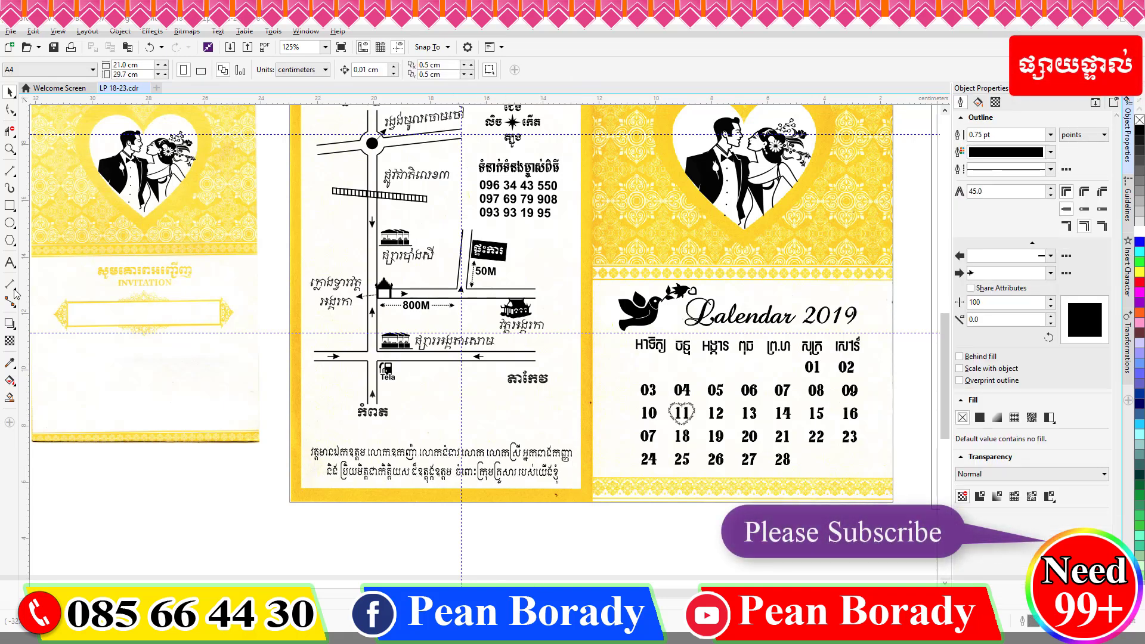
# Type a new Khmer location line, shrink it and place it beside the map's bottom label.
pyautogui.click(10, 262)
pyautogui.click(155, 510)
pyautogui.press('super+space')
pyautogui.write('បូរ៉ាឌីប៖')
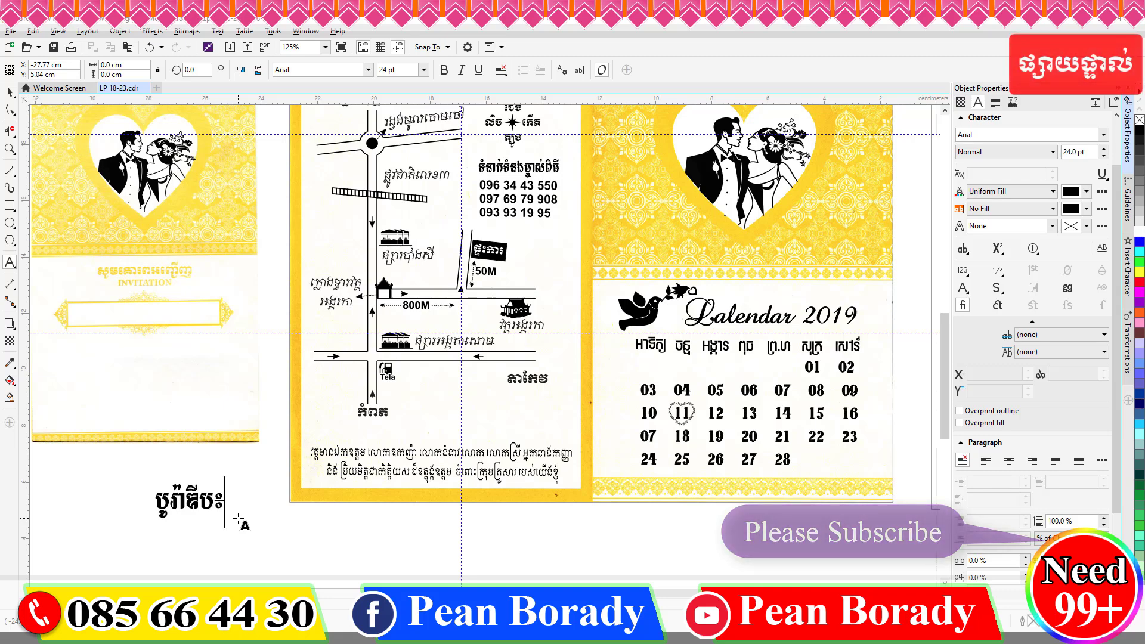
pyautogui.press('BackSpace')
pyautogui.write('ោះពុម្ព ផ្សារអង្គតាសោម')
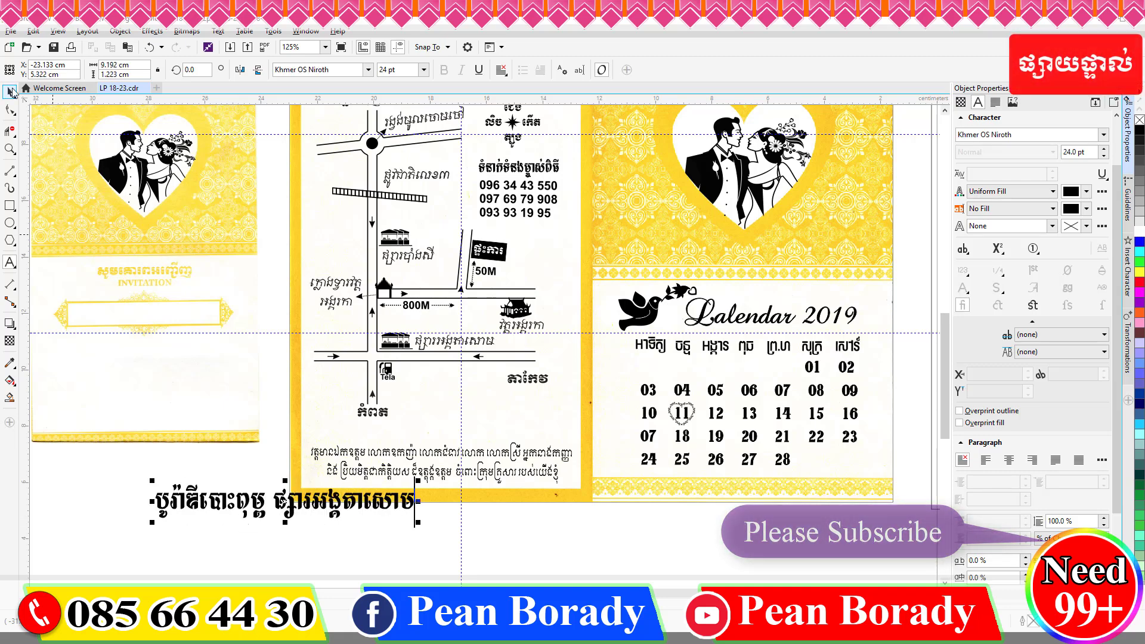
pyautogui.click(12, 92)
pyautogui.moveTo(417, 522); pyautogui.dragTo(314, 506)
pyautogui.moveTo(275, 503); pyautogui.dragTo(569, 424)
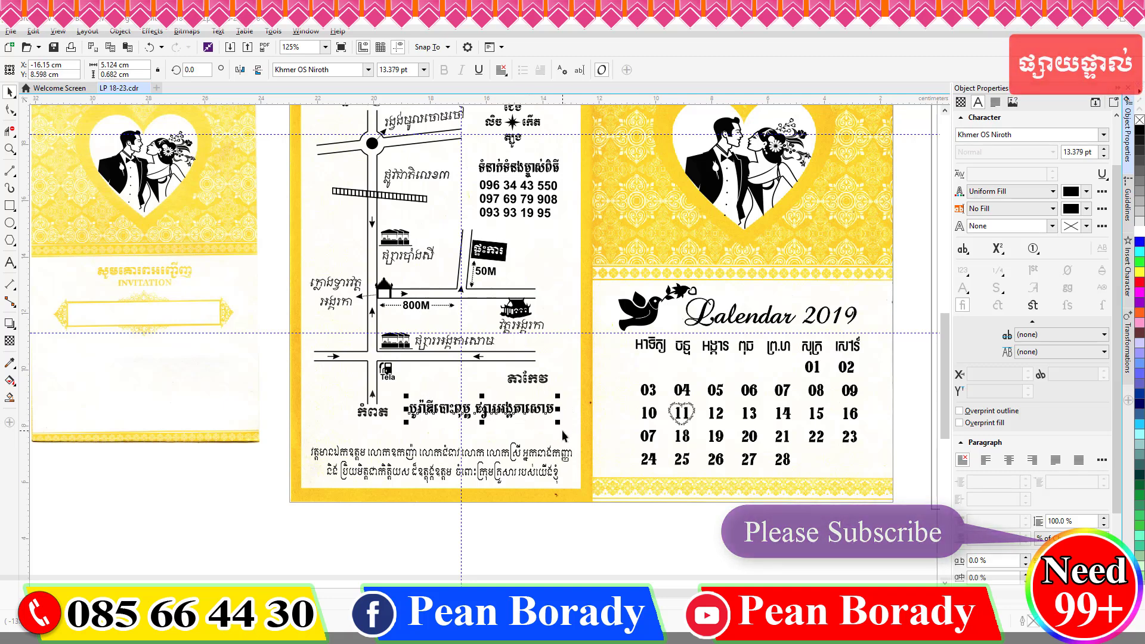
# Retype the copied 800M text as the contact phone numbers and enlarge that line.
pyautogui.scroll(2, 562, 431)
pyautogui.click(278, 180)
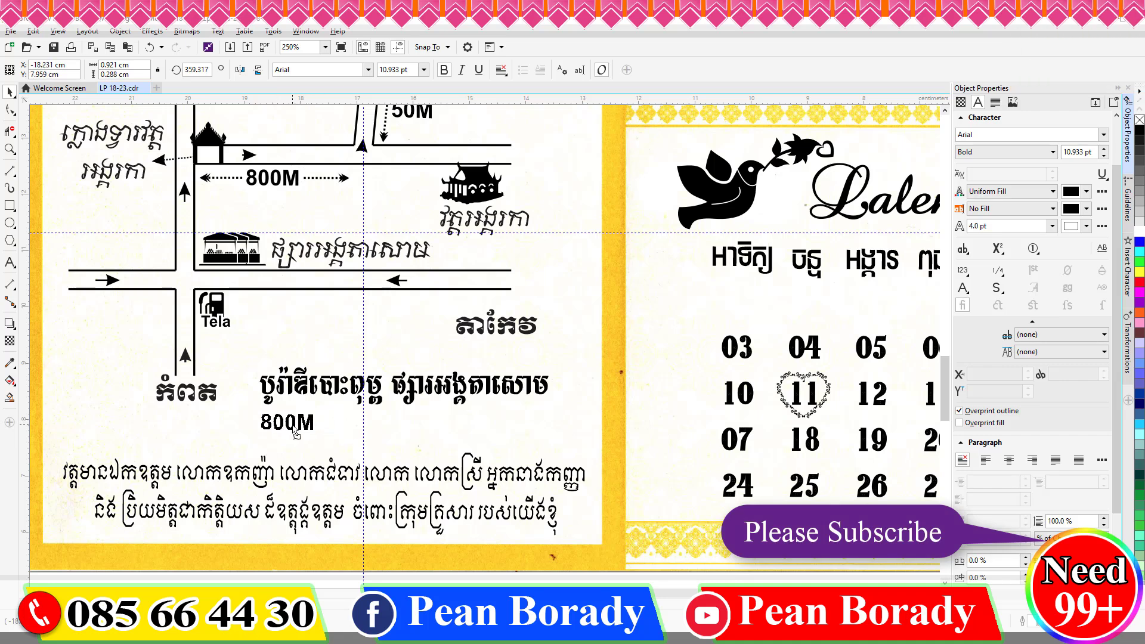
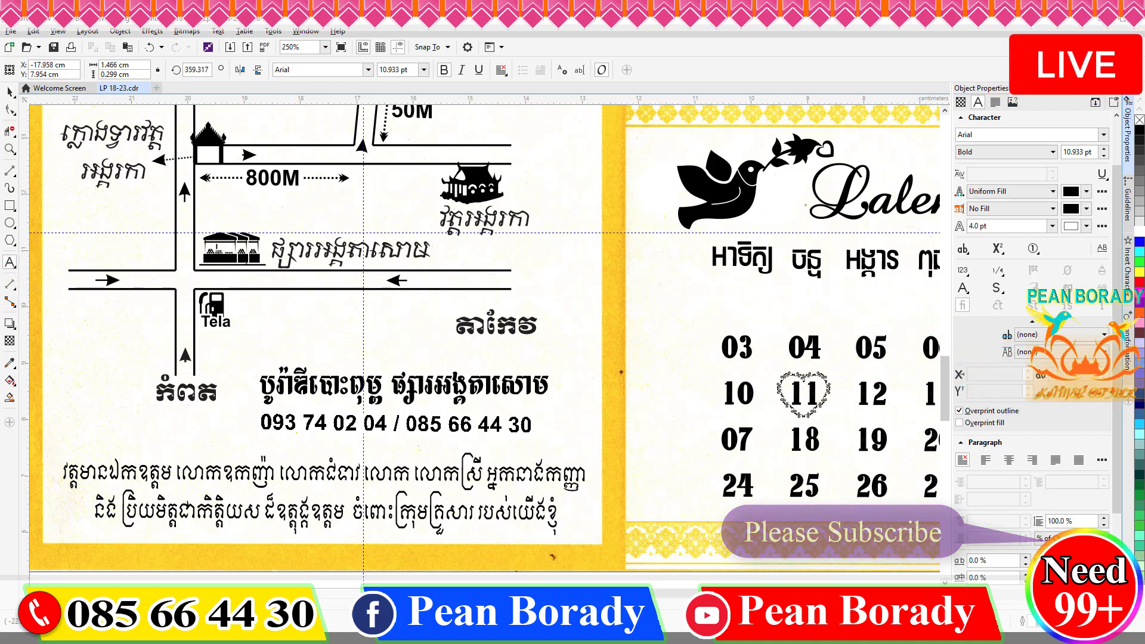
pyautogui.hotkey('ctrl', 'space')
pyautogui.moveTo(533, 416); pyautogui.dragTo(491, 424)
# Shrink both contact lines into place beside Tela and shift the តាកែវ label up-right.
pyautogui.keyDown('shift'); pyautogui.click(476, 394); pyautogui.keyUp('shift')
pyautogui.moveTo(376, 380); pyautogui.dragTo(354, 307)
pyautogui.moveTo(494, 327); pyautogui.dragTo(538, 306)
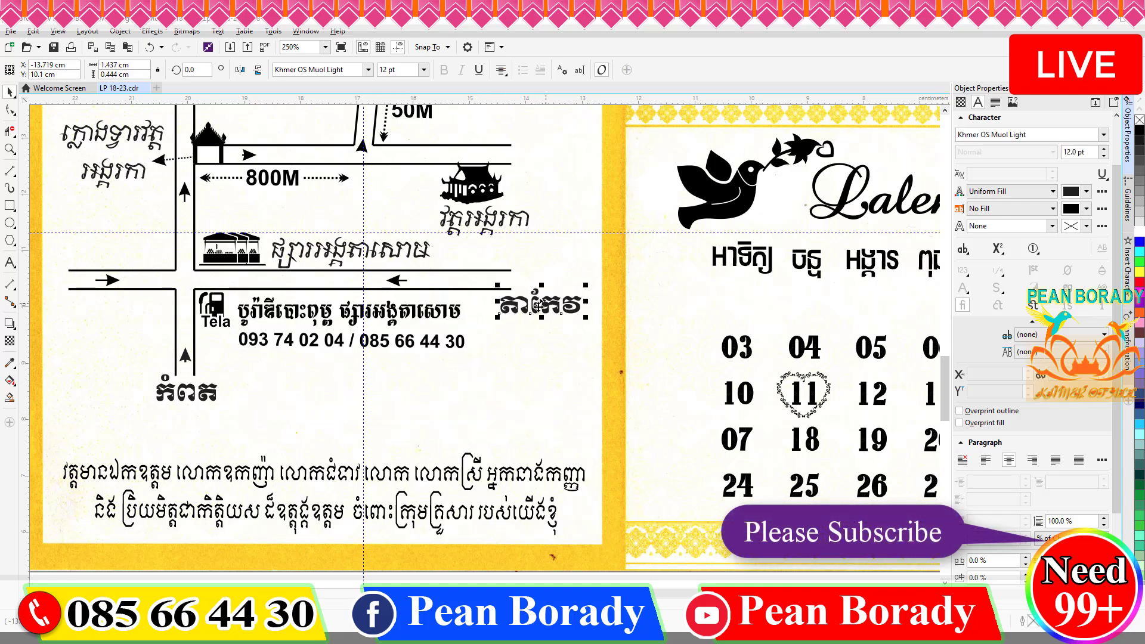
# Draw a small square under the road line, fill it black and remove its outline.
pyautogui.press('F6')
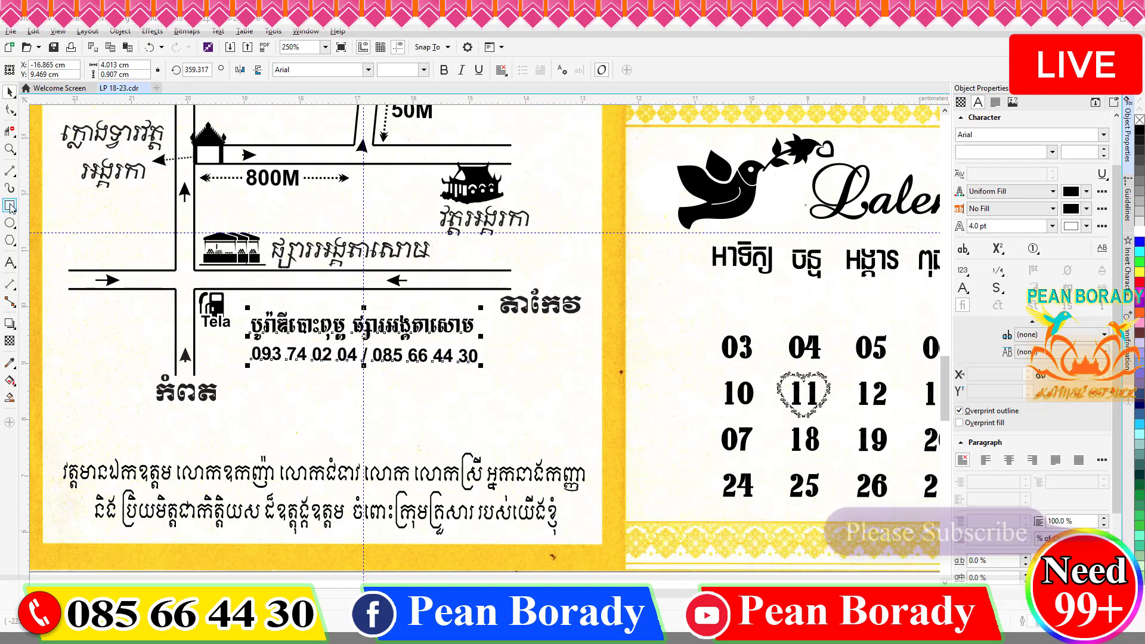
pyautogui.scroll(3, 269, 287)
pyautogui.moveTo(241, 265); pyautogui.dragTo(302, 321)
pyautogui.click(1139, 131)
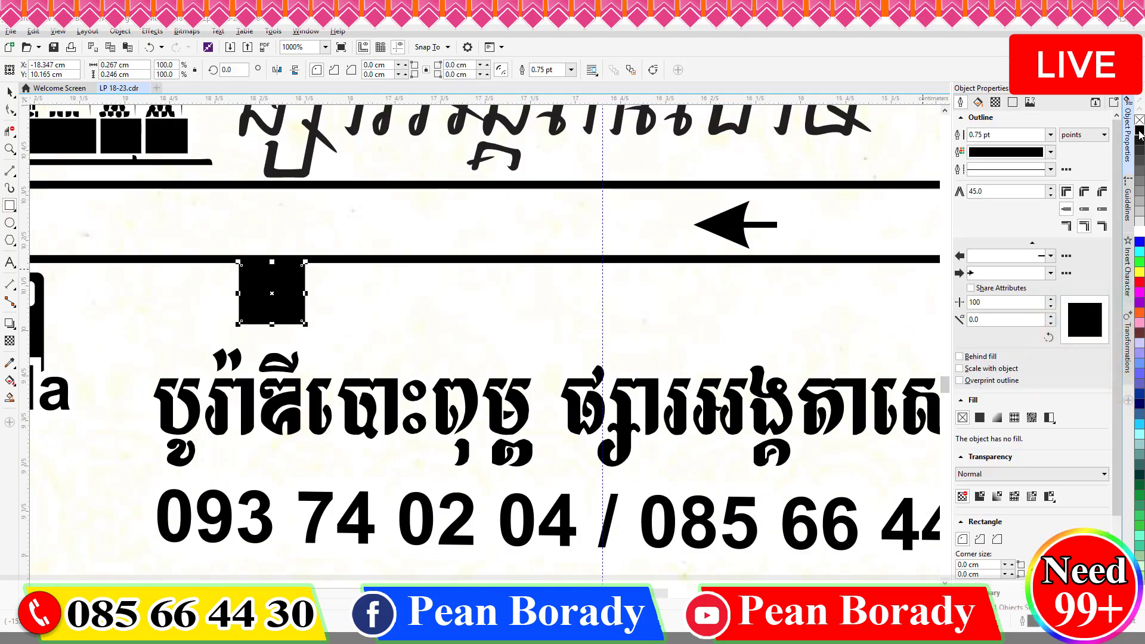
pyautogui.rightClick(1139, 119)
# Nudge the contact lines down-left and slide the black square right along the road.
pyautogui.scroll(-1, 699, 429)
pyautogui.click(699, 429)
pyautogui.keyDown('shift'); pyautogui.click(614, 480); pyautogui.keyUp('shift')
pyautogui.moveTo(614, 480); pyautogui.dragTo(604, 488)
pyautogui.moveTo(485, 360); pyautogui.dragTo(559, 360)
pyautogui.scroll(-2, 600, 373)
pyautogui.click(410, 472)
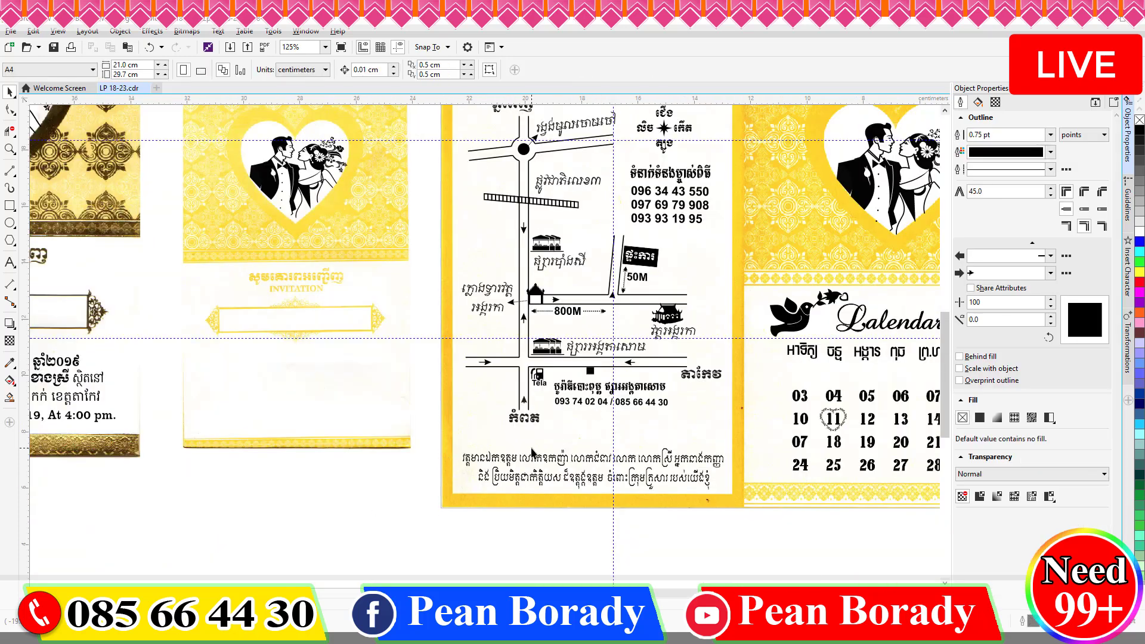
# Select and clear the map and yellow card objects to review the finished map.
pyautogui.scroll(-1, 532, 450)
pyautogui.moveTo(481, 267); pyautogui.dragTo(629, 444)
pyautogui.click(476, 519)
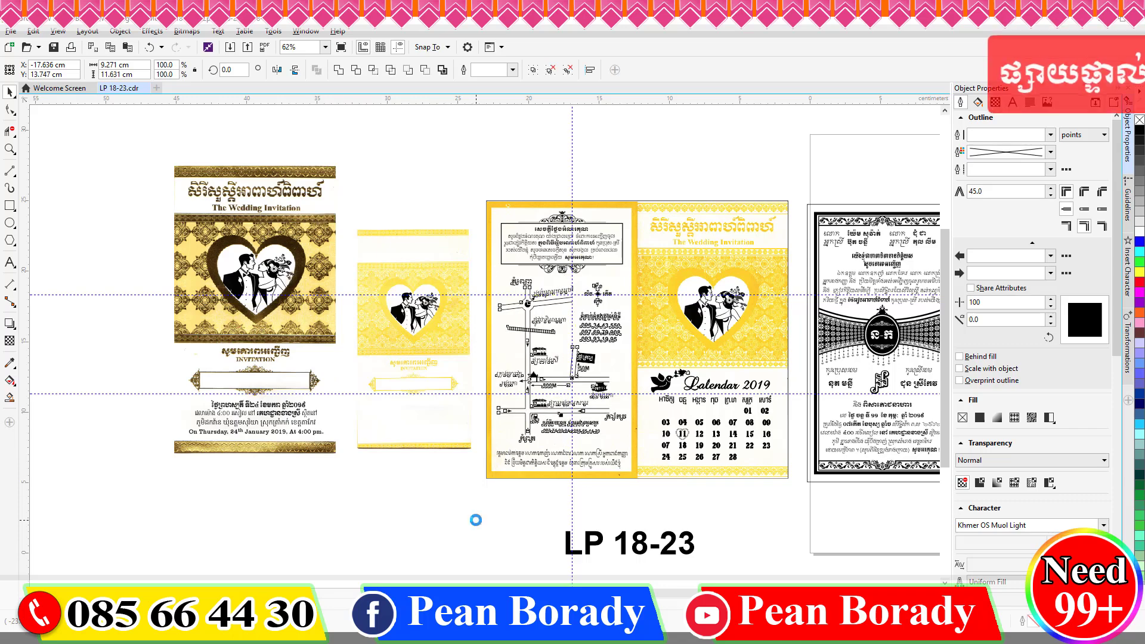
pyautogui.scroll(2, 568, 452)
pyautogui.click(9, 171)
pyautogui.scroll(2, 544, 323)
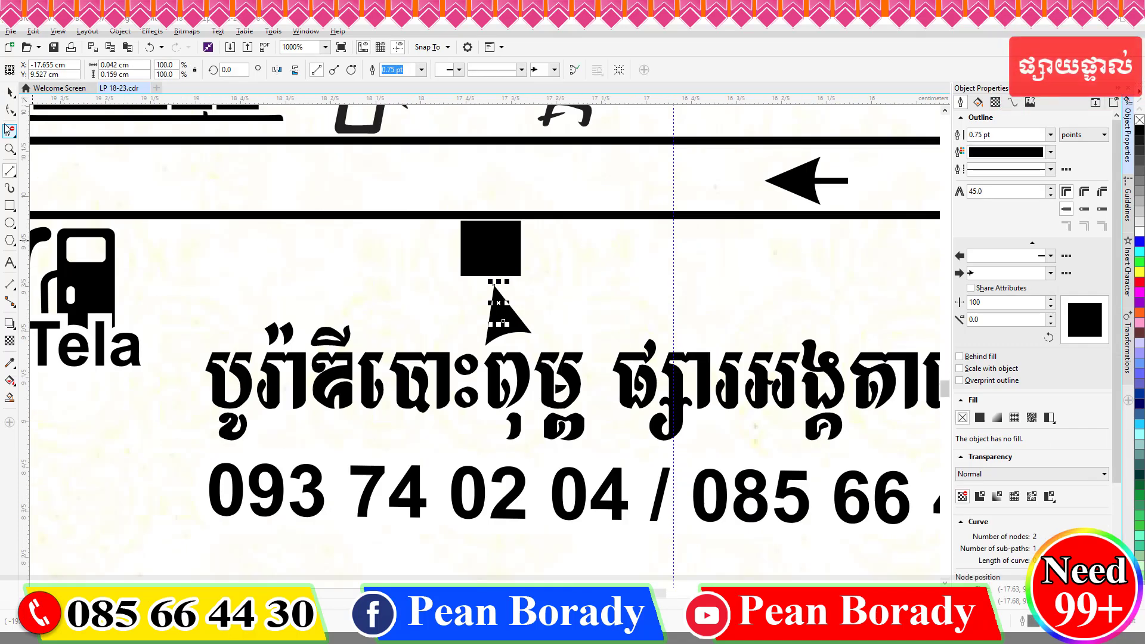
pyautogui.press('space')
pyautogui.click(485, 282)
pyautogui.scroll(-2, 477, 282)
pyautogui.press('Escape')
pyautogui.scroll(-4, 370, 473)
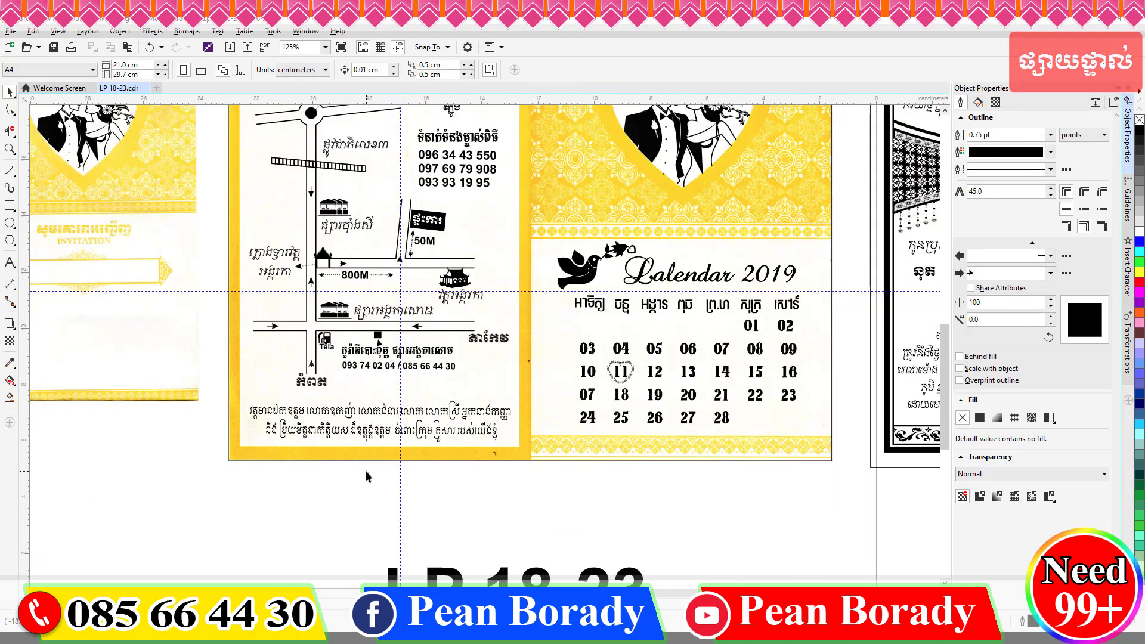
pyautogui.moveTo(606, 462); pyautogui.dragTo(606, 462)
pyautogui.press('Escape')
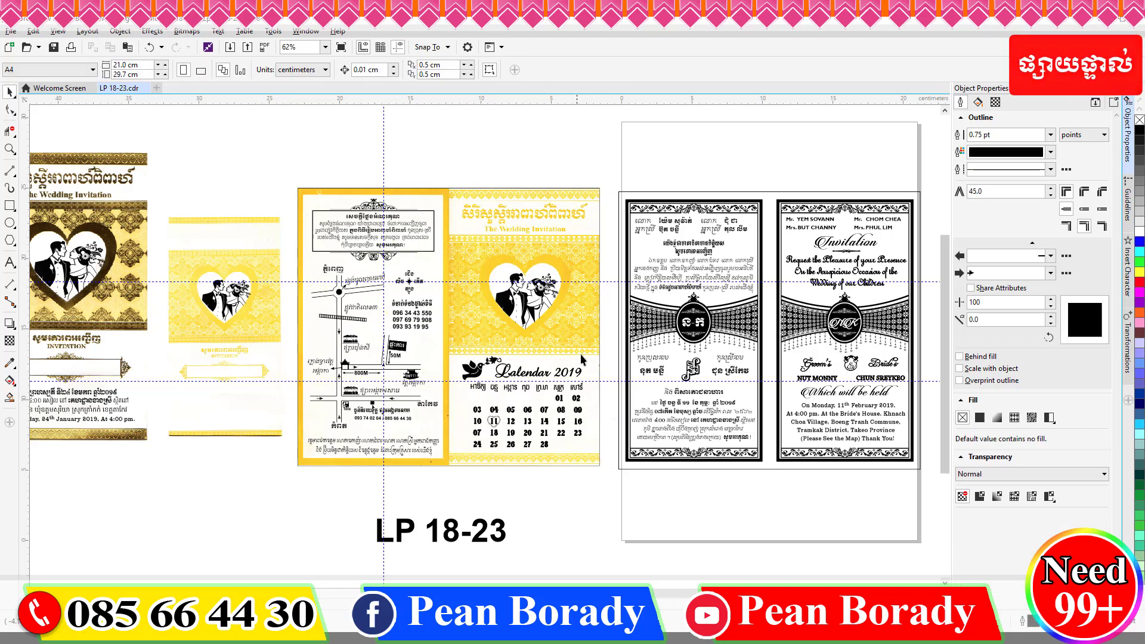
pyautogui.scroll(-1, 590, 354)
pyautogui.scroll(1, 341, 380)
pyautogui.scroll(2, 302, 379)
# Change the Khmer date line to weekday ចន្ទ, day ១១ and the month កុម្ភៈ.
pyautogui.doubleClick(379, 343)
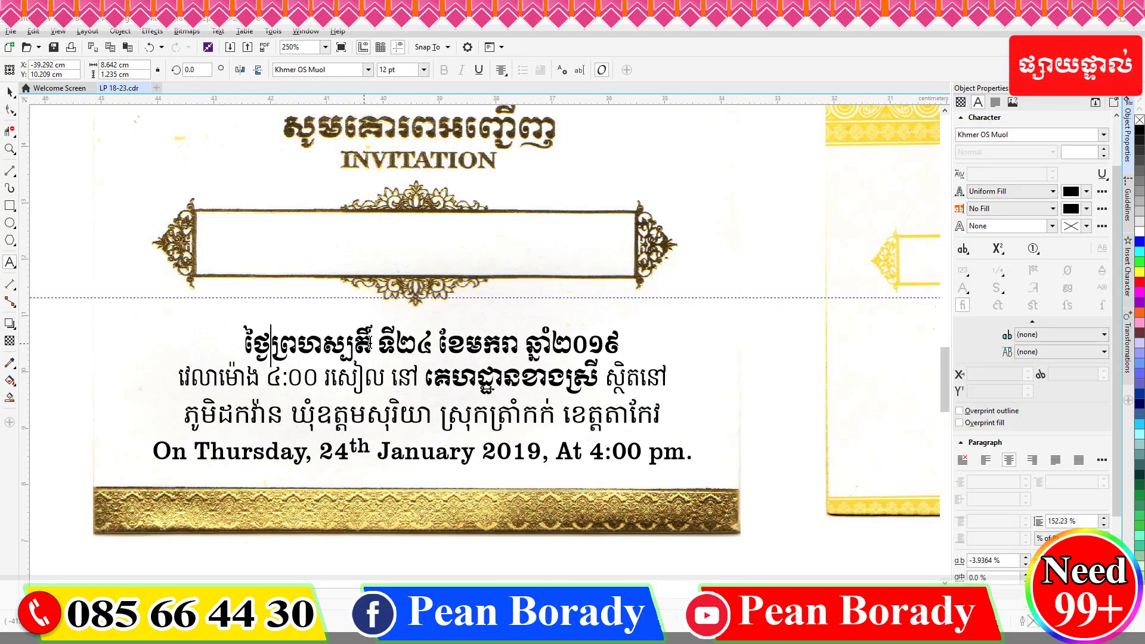
pyautogui.press('BackSpace')
pyautogui.press('BackSpace')
pyautogui.press('BackSpace')
pyautogui.press('BackSpace')
pyautogui.press('BackSpace')
pyautogui.press('BackSpace')
pyautogui.press('BackSpace')
pyautogui.press('BackSpace')
pyautogui.press('BackSpace')
pyautogui.press('BackSpace')
pyautogui.write('ចន្ទ')
pyautogui.click(377, 342)
pyautogui.write('១១')
pyautogui.press('Delete')
pyautogui.press('Left')
pyautogui.press('Left')
pyautogui.press('BackSpace')
pyautogui.press('Right')
pyautogui.press('Right')
pyautogui.press('Right')
pyautogui.press('Right')
pyautogui.press('Right')
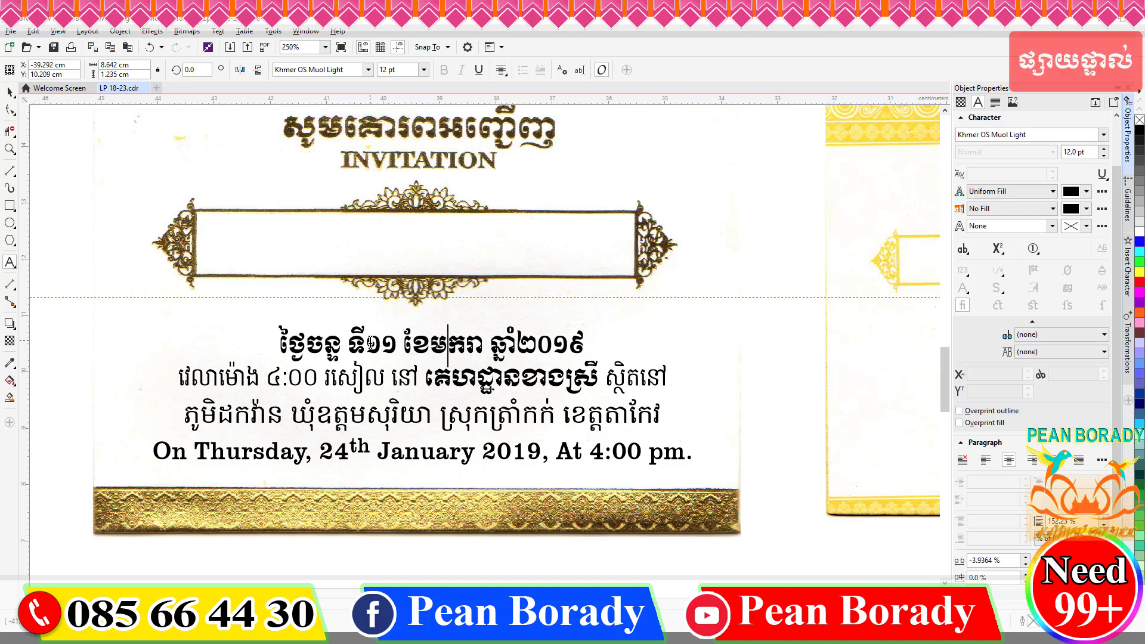
pyautogui.press('BackSpace')
pyautogui.press('Right')
pyautogui.write('ុមភ')
pyautogui.press('BackSpace')
pyautogui.write('្ភ')
# Replace the Khmer village, commune and district with ខ្នាចខាងជើង, បឹងត្រាញ់ and សំរោង.
pyautogui.press('Delete')
pyautogui.press('Delete')
pyautogui.write('ៈ')
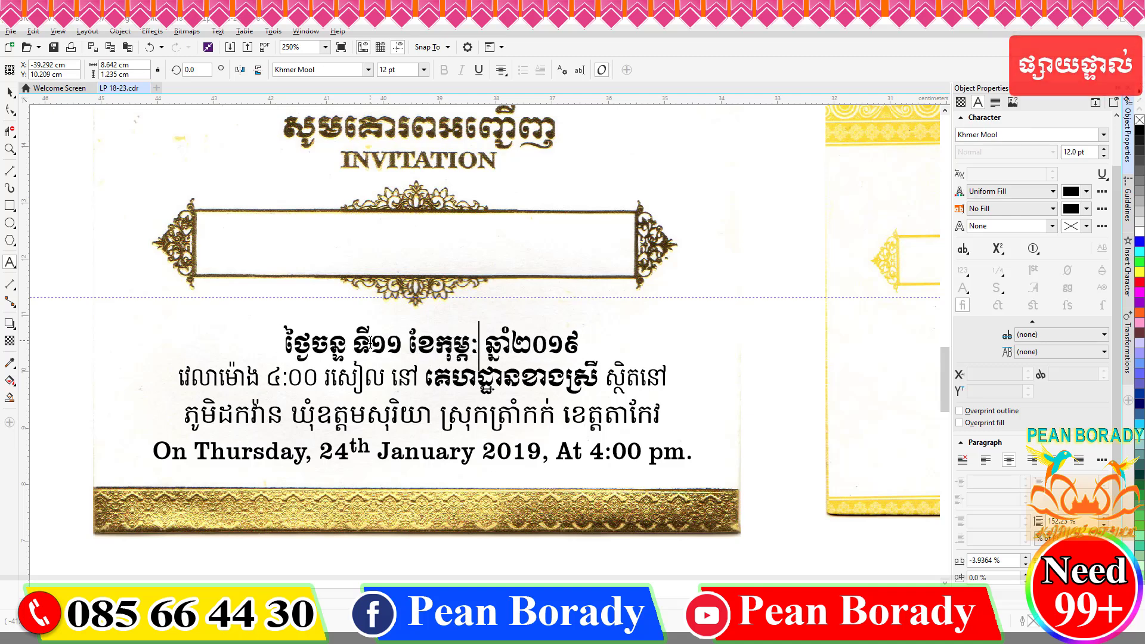
pyautogui.write('ខ្នាចខាងជើង')
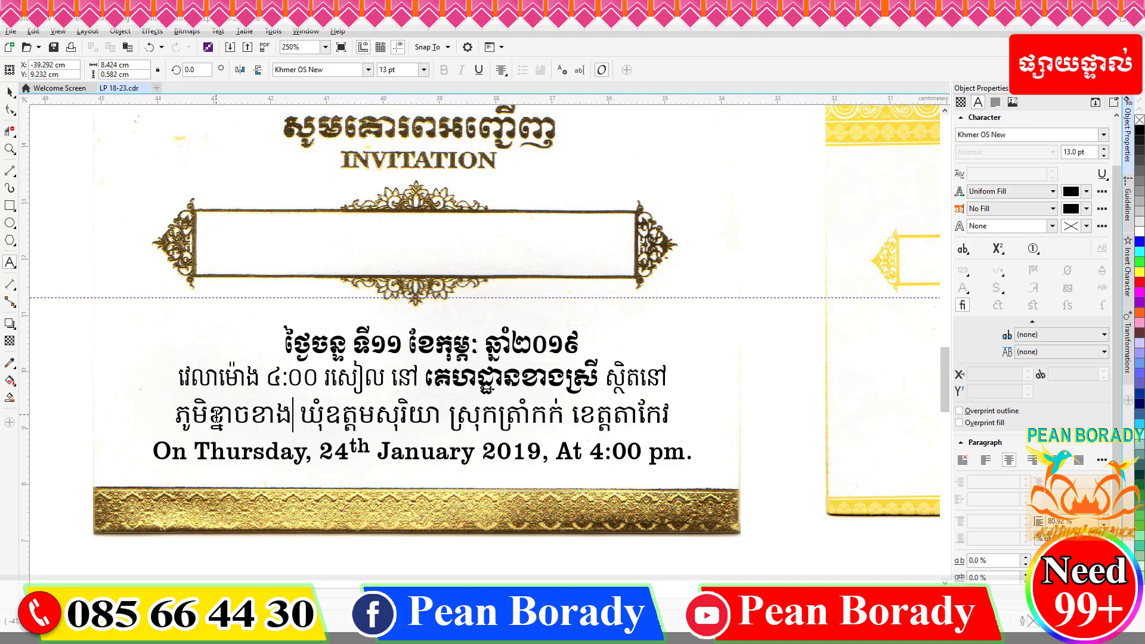
pyautogui.press('Right')
pyautogui.press('Right')
pyautogui.hotkey('shift', 'Right')
pyautogui.hotkey('shift', 'Right')
pyautogui.hotkey('shift', 'Right')
pyautogui.hotkey('shift', 'Right')
pyautogui.hotkey('shift', 'Right')
pyautogui.write('បឹងត្រាញ់')
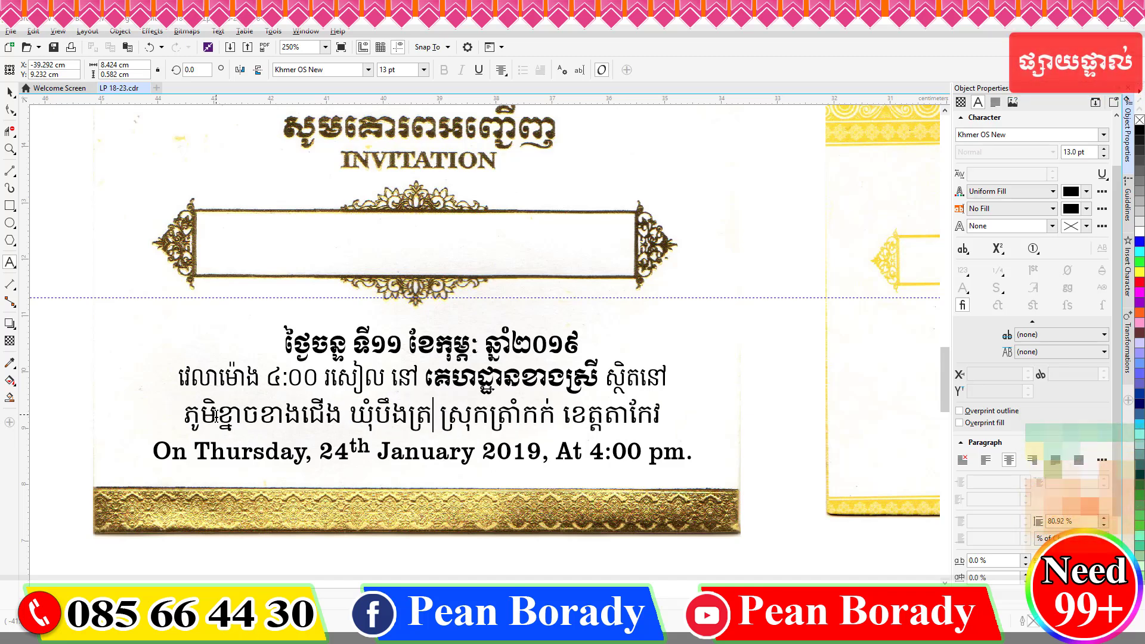
pyautogui.hotkey('shift', 'Right')
pyautogui.hotkey('shift', 'Right')
pyautogui.hotkey('shift', 'Right')
pyautogui.write('សំរោង')
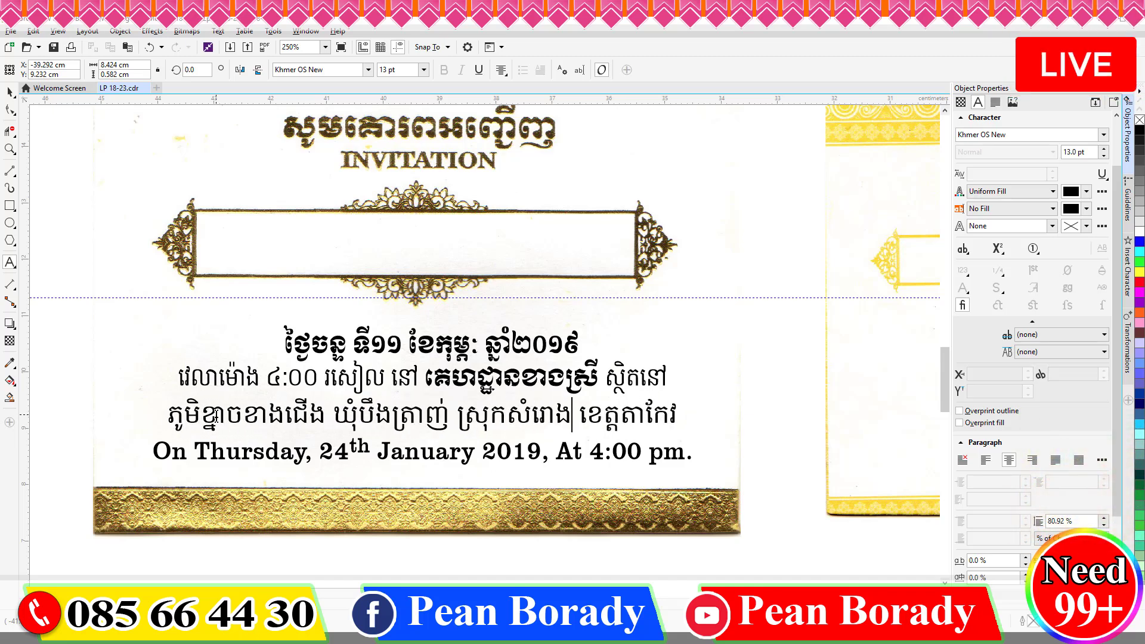
# Change the English date from Thurs 24 Jan to Monday 11 February.
pyautogui.moveTo(266, 452); pyautogui.dragTo(208, 451)
pyautogui.press('super+space')
pyautogui.press('BackSpace')
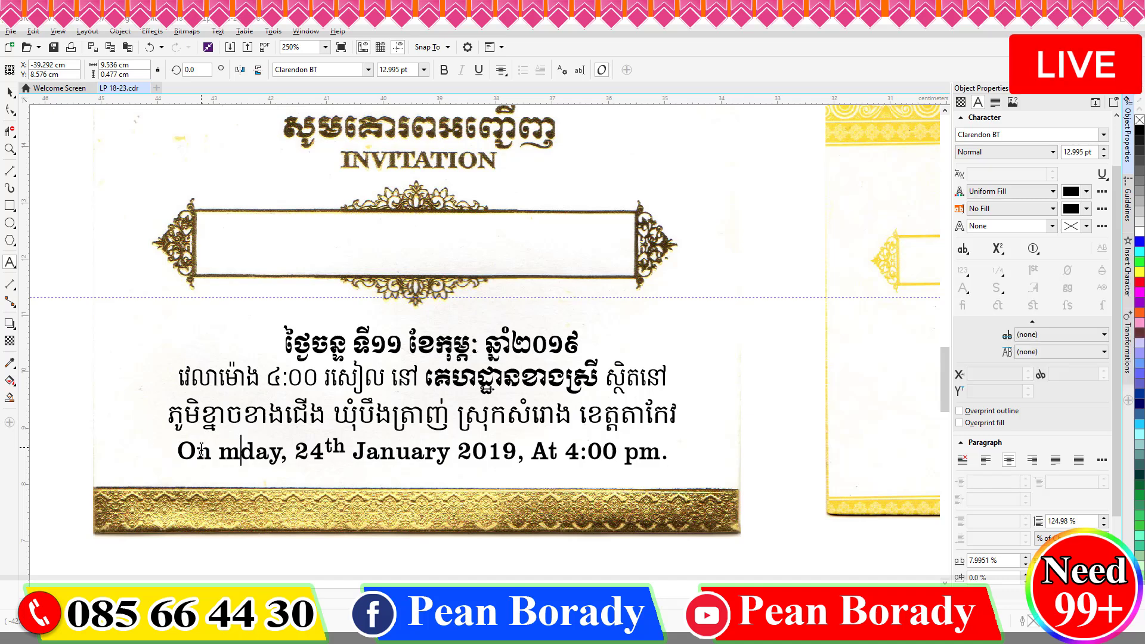
pyautogui.write('Mon')
pyautogui.hotkey('ctrl', 'Right')
pyautogui.hotkey('shift', 'Right')
pyautogui.hotkey('shift', 'Right')
pyautogui.write('11')
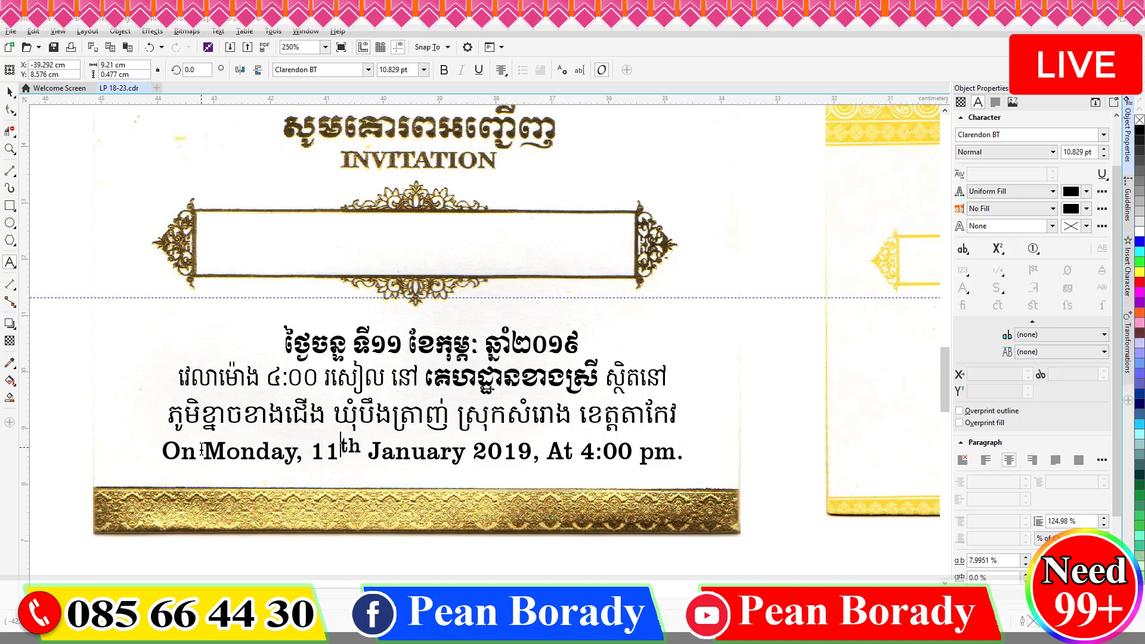
pyautogui.hotkey('shift', 'Right')
pyautogui.hotkey('shift', 'Right')
pyautogui.hotkey('shift', 'Right')
pyautogui.write('Febr')
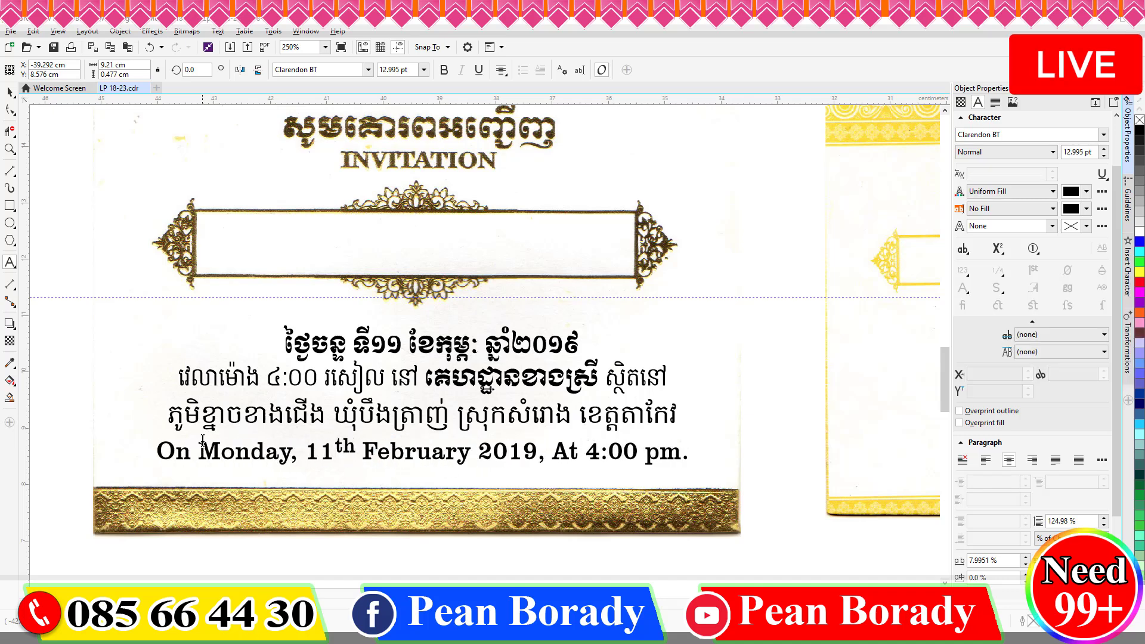
pyautogui.scroll(-2, 202, 440)
pyautogui.hotkey('ctrl', 'space')
pyautogui.moveTo(171, 424); pyautogui.dragTo(406, 534)
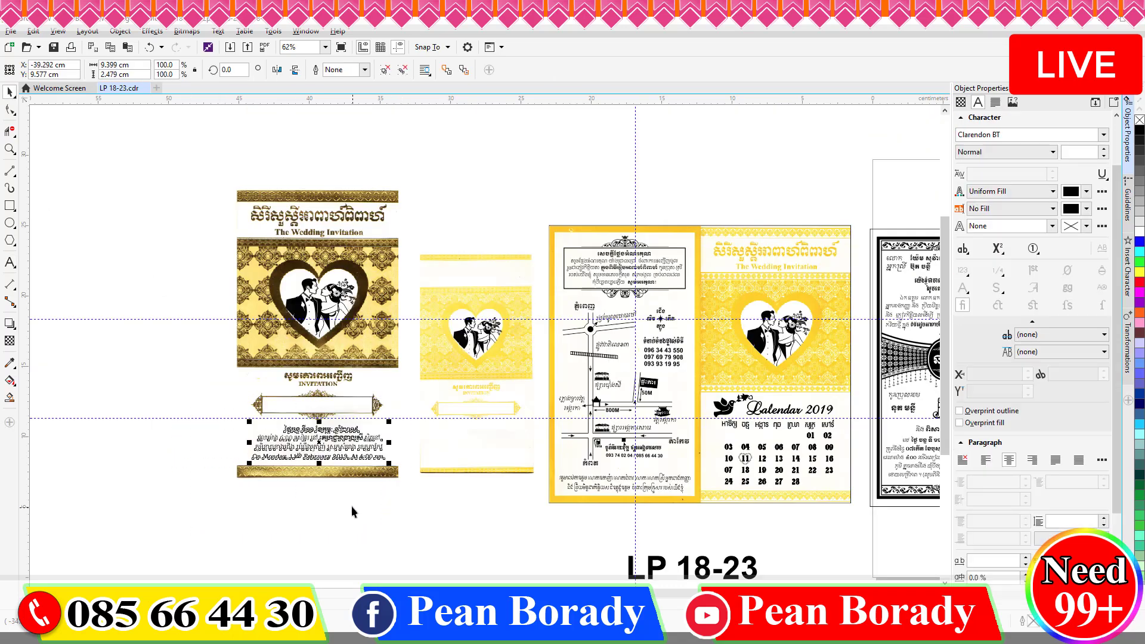
# Copy the date-and-venue text onto the yellow card and move each of its three lines lower.
pyautogui.moveTo(500, 453); pyautogui.dragTo(501, 454)
pyautogui.scroll(2, 513, 451)
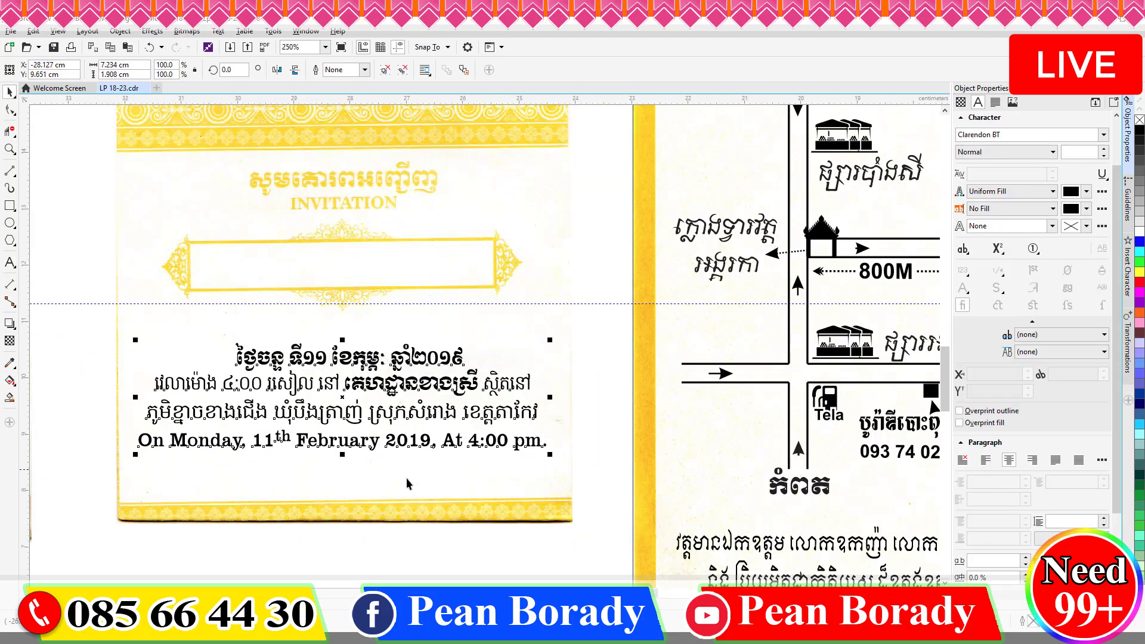
pyautogui.press('Escape')
pyautogui.click(370, 395)
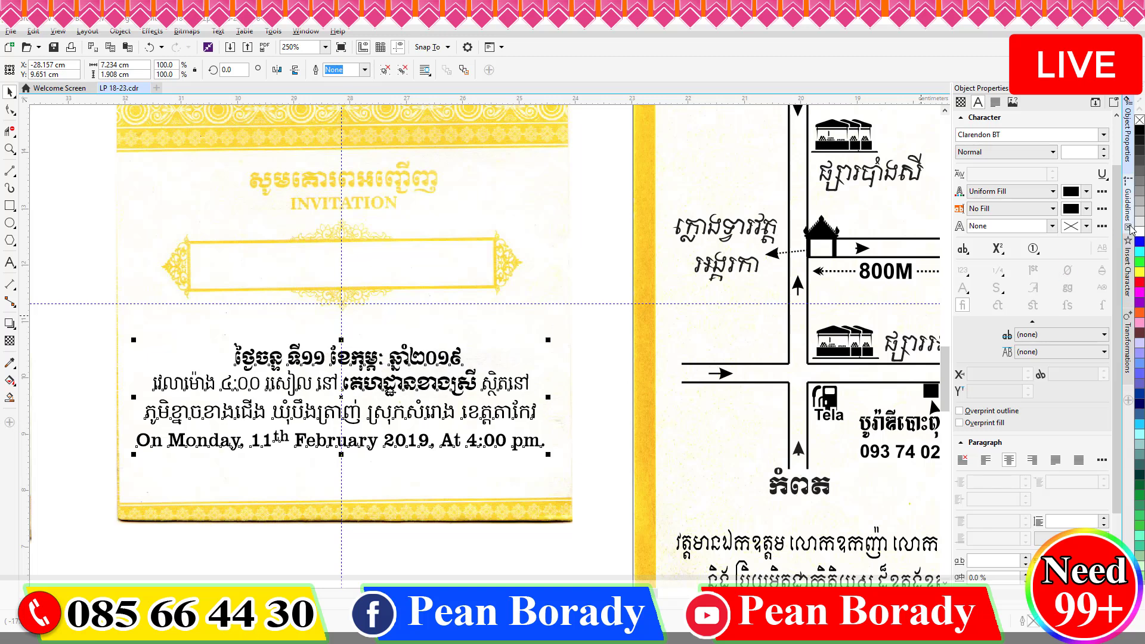
pyautogui.keyDown('ctrl'); pyautogui.click(448, 444); pyautogui.keyUp('ctrl')
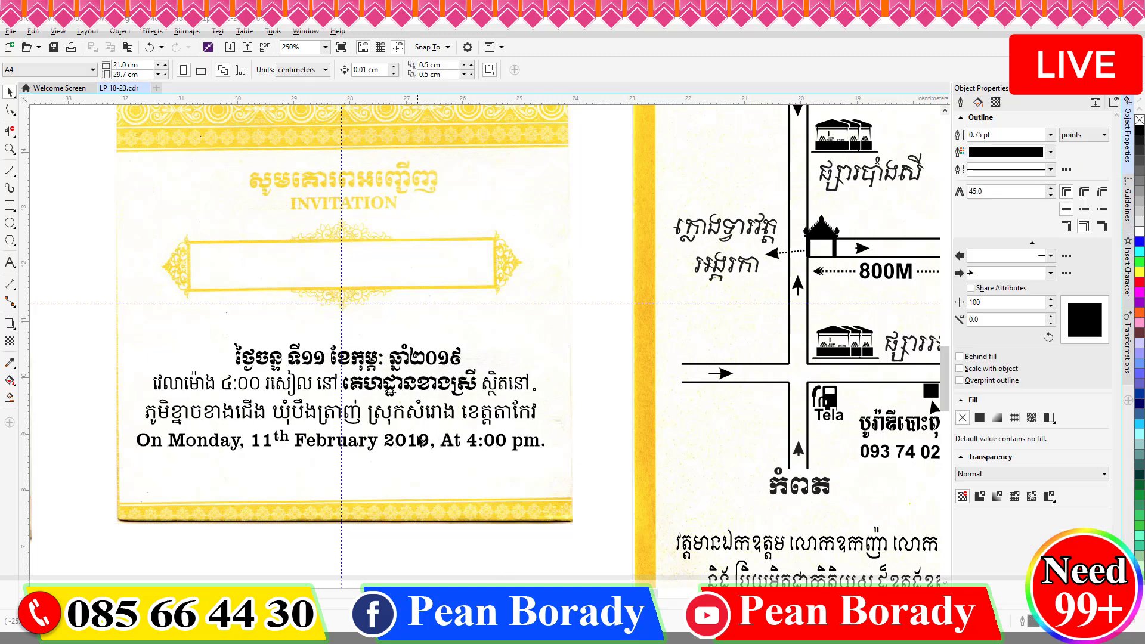
pyautogui.moveTo(396, 441); pyautogui.dragTo(396, 460)
pyautogui.moveTo(379, 409); pyautogui.dragTo(380, 423)
pyautogui.moveTo(389, 383); pyautogui.dragTo(389, 387)
# Spread the top two lines further apart, then nudge all three lines upward.
pyautogui.click(1104, 193)
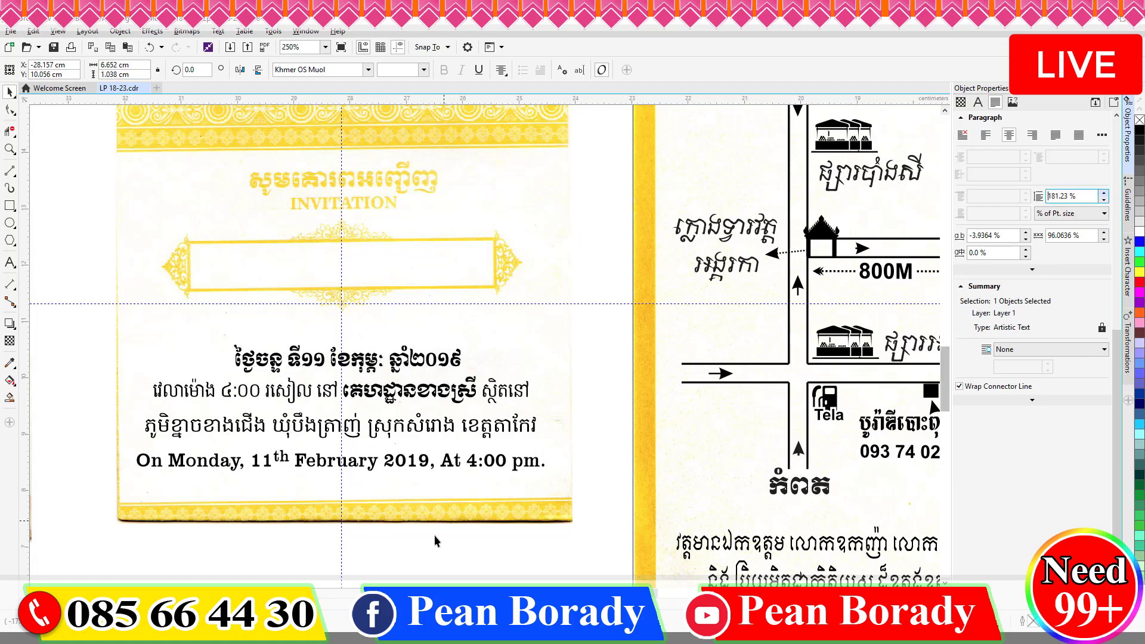
pyautogui.moveTo(463, 557); pyautogui.dragTo(291, 401)
pyautogui.press('Up')
pyautogui.press('Up')
pyautogui.press('Up')
pyautogui.press('Up')
pyautogui.press('Up')
pyautogui.press('Up')
pyautogui.press('Up')
pyautogui.press('Up')
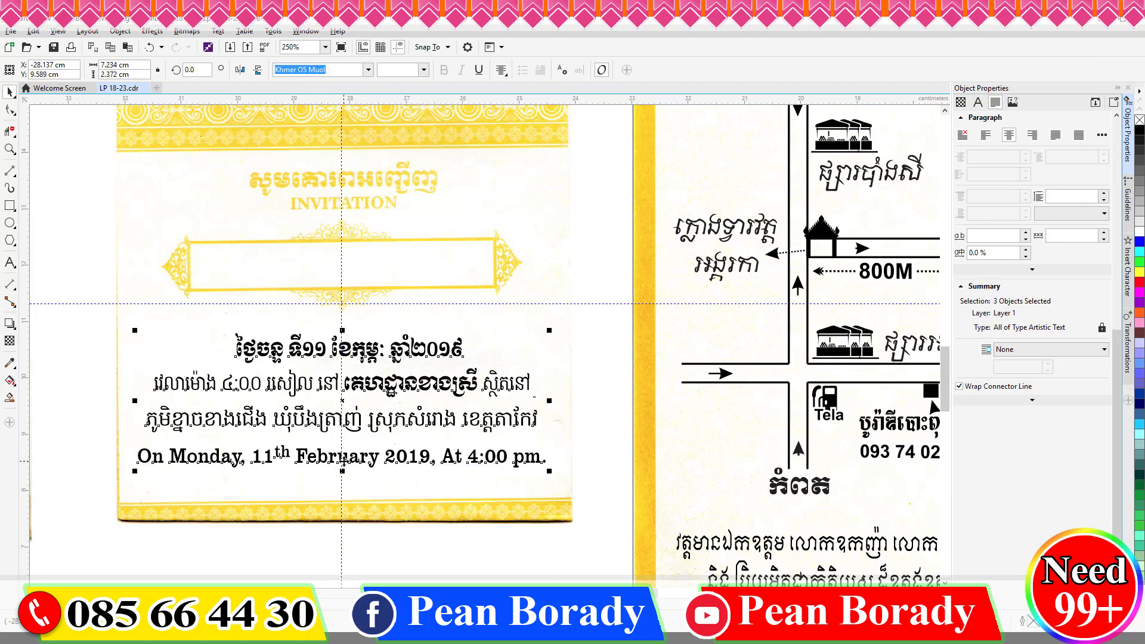
pyautogui.click(410, 527)
# Check the placement of the text and couple artwork on the second card.
pyautogui.scroll(-1, 409, 527)
pyautogui.scroll(-1, 383, 275)
pyautogui.moveTo(438, 349); pyautogui.dragTo(313, 408)
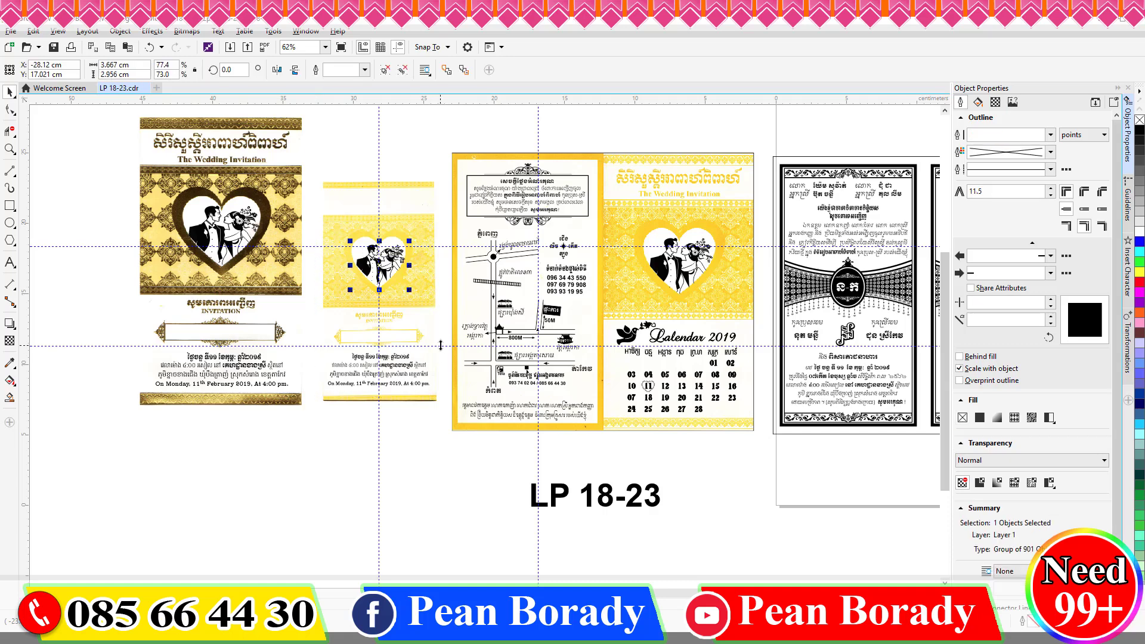
pyautogui.scroll(1, 379, 390)
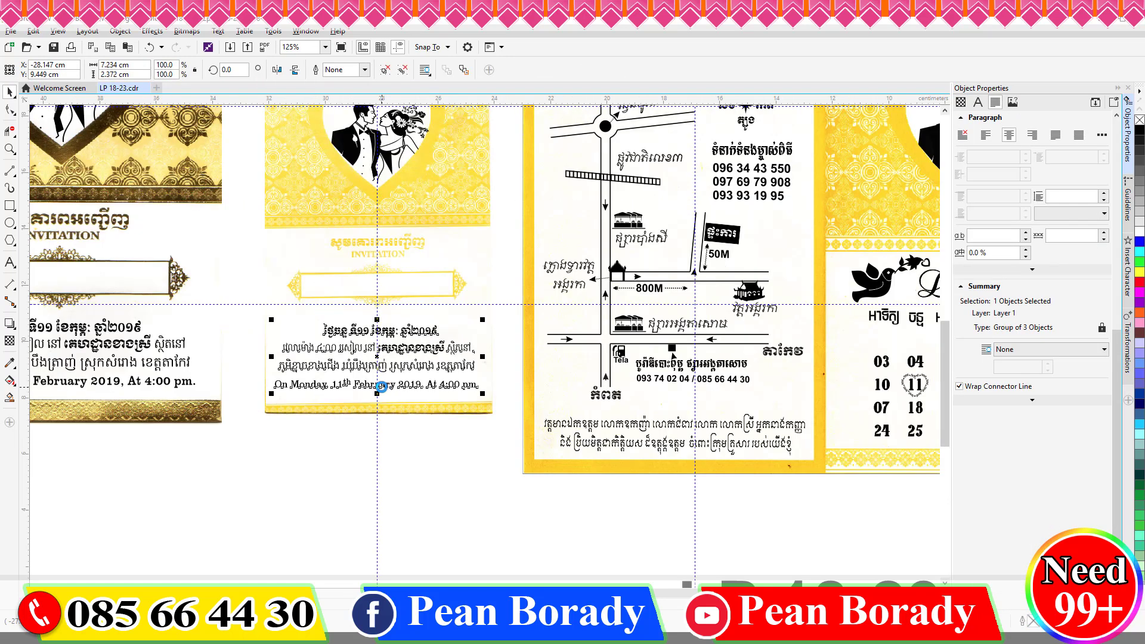
pyautogui.click(411, 433)
pyautogui.scroll(-1, 411, 410)
pyautogui.moveTo(332, 238); pyautogui.dragTo(455, 418)
pyautogui.click(443, 414)
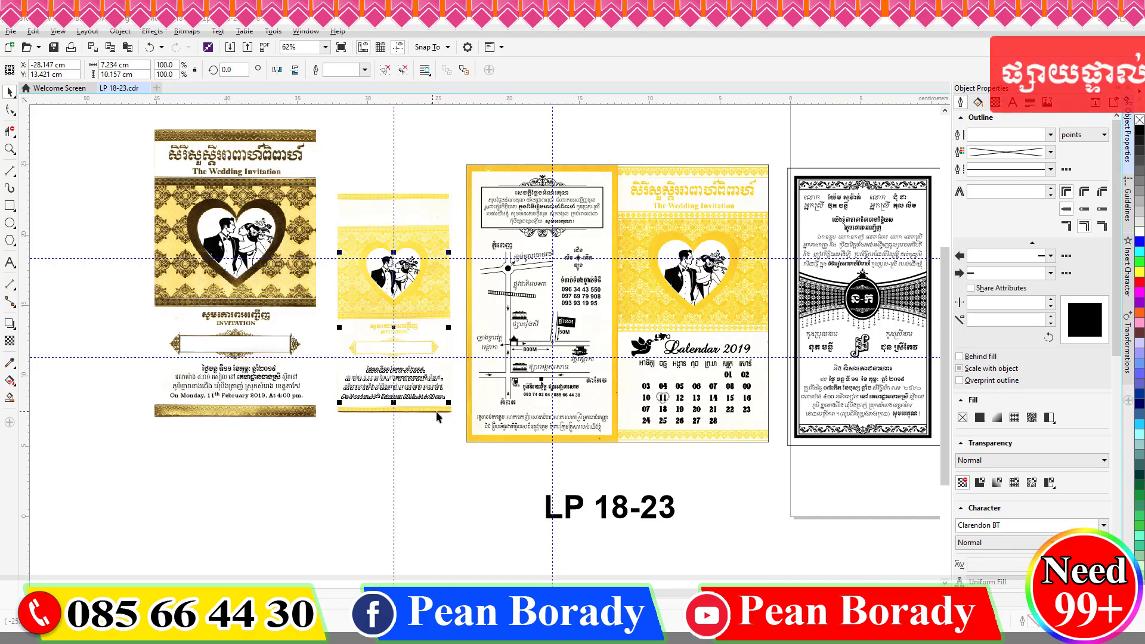
pyautogui.scroll(2, 428, 236)
# Type the Khmer wedding title and place it on the yellow card's header.
pyautogui.scroll(-1, 427, 237)
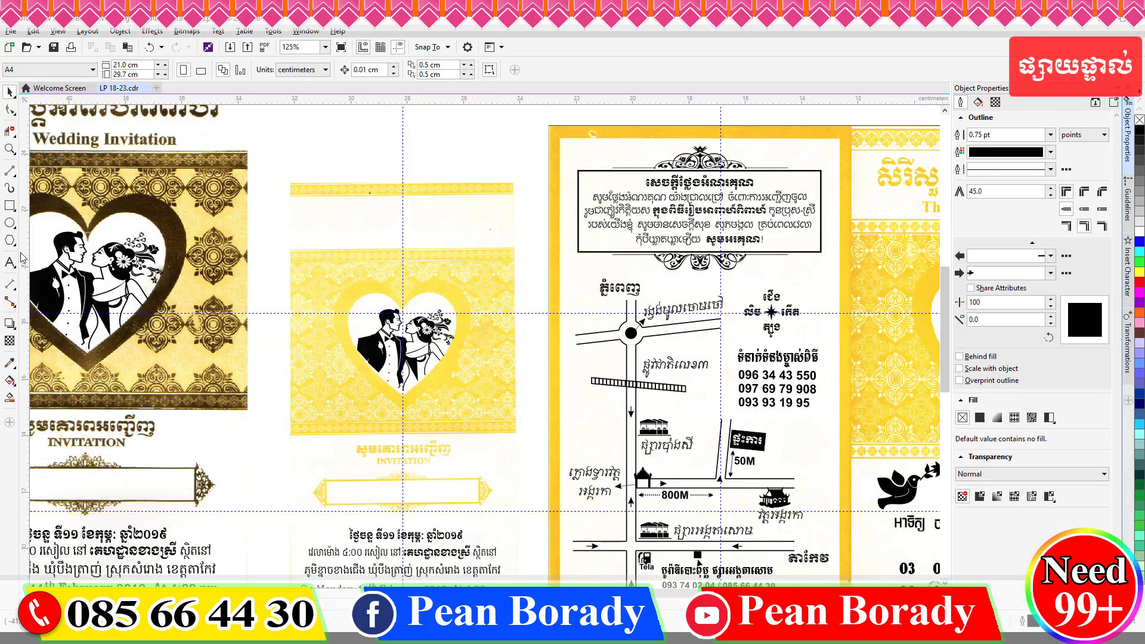
pyautogui.click(9, 262)
pyautogui.click(315, 160)
pyautogui.press('super+space')
pyautogui.press('super+space')
pyautogui.write('ពិ')
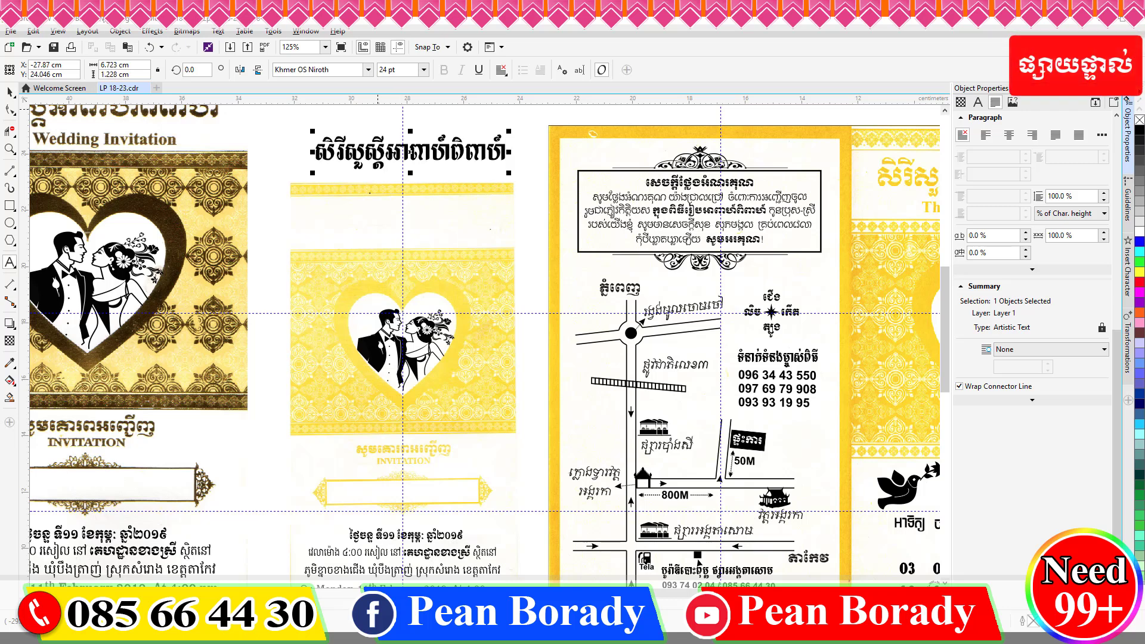
pyautogui.moveTo(412, 153); pyautogui.dragTo(463, 206)
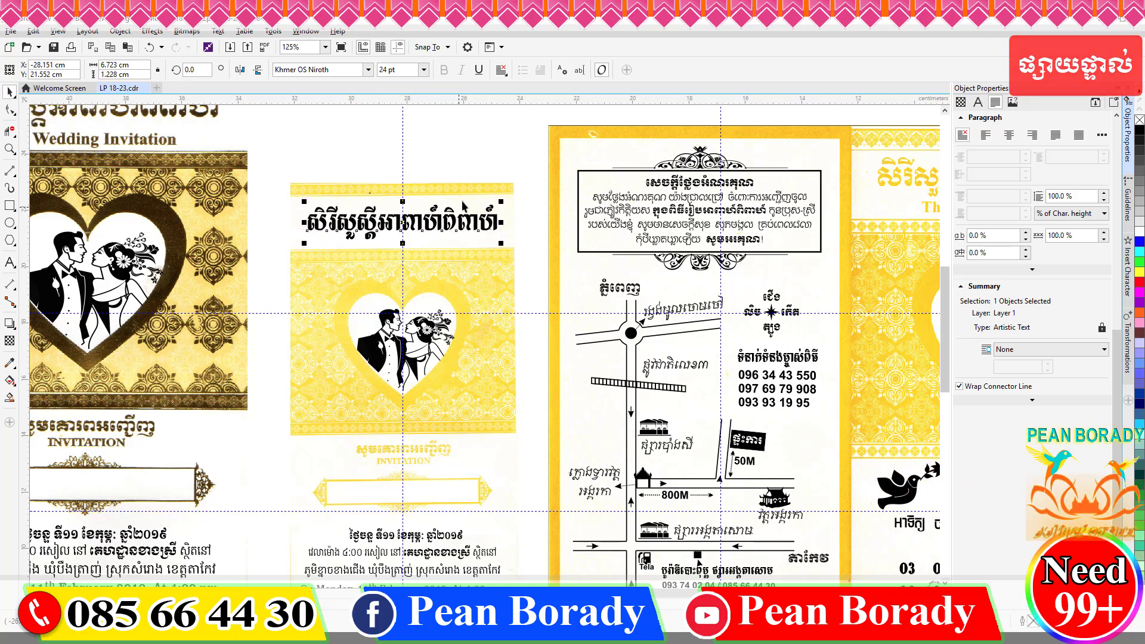
# Make the title letters white with a black 1.5 pt outline.
pyautogui.rightClick(1139, 133)
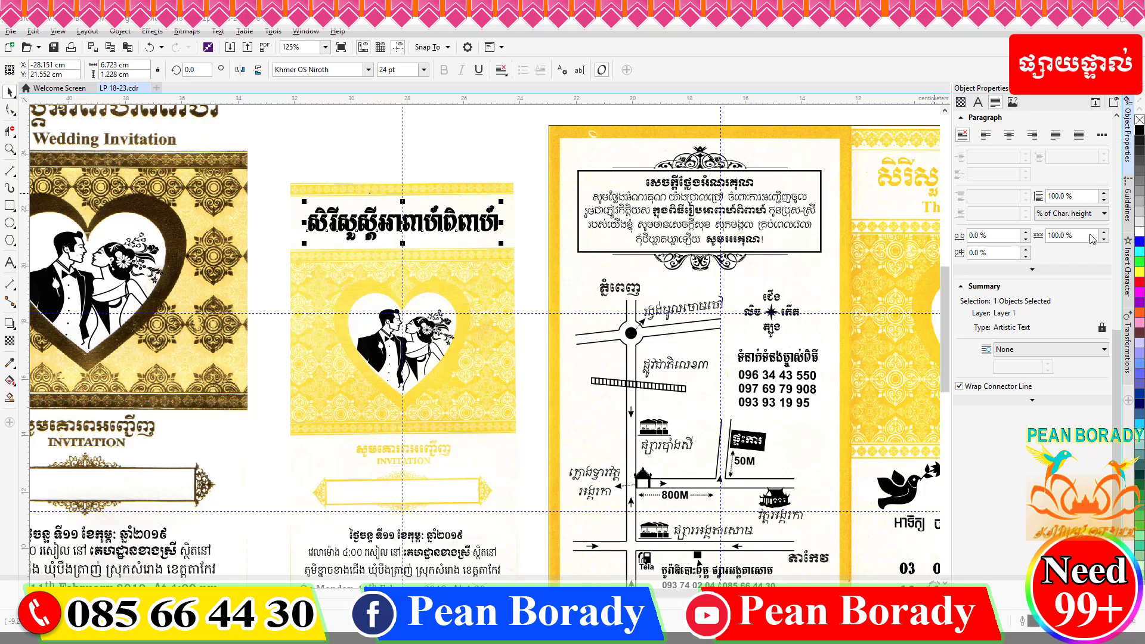
pyautogui.click(1139, 231)
pyautogui.moveTo(1118, 376); pyautogui.dragTo(1117, 212)
pyautogui.click(1102, 226)
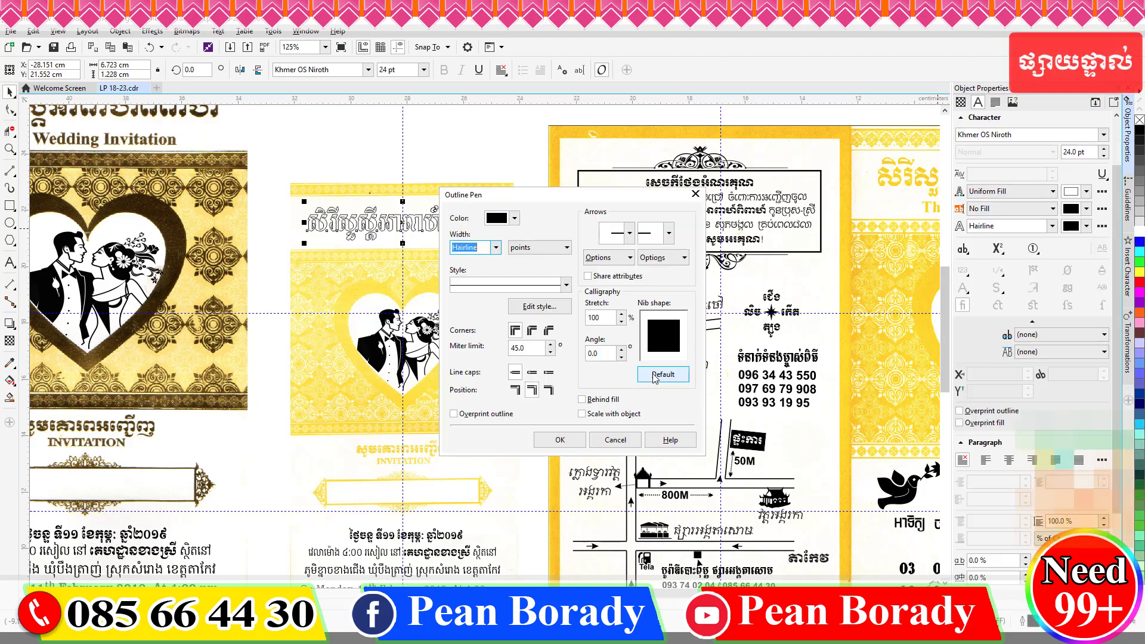
pyautogui.click(496, 248)
pyautogui.click(468, 303)
pyautogui.click(559, 441)
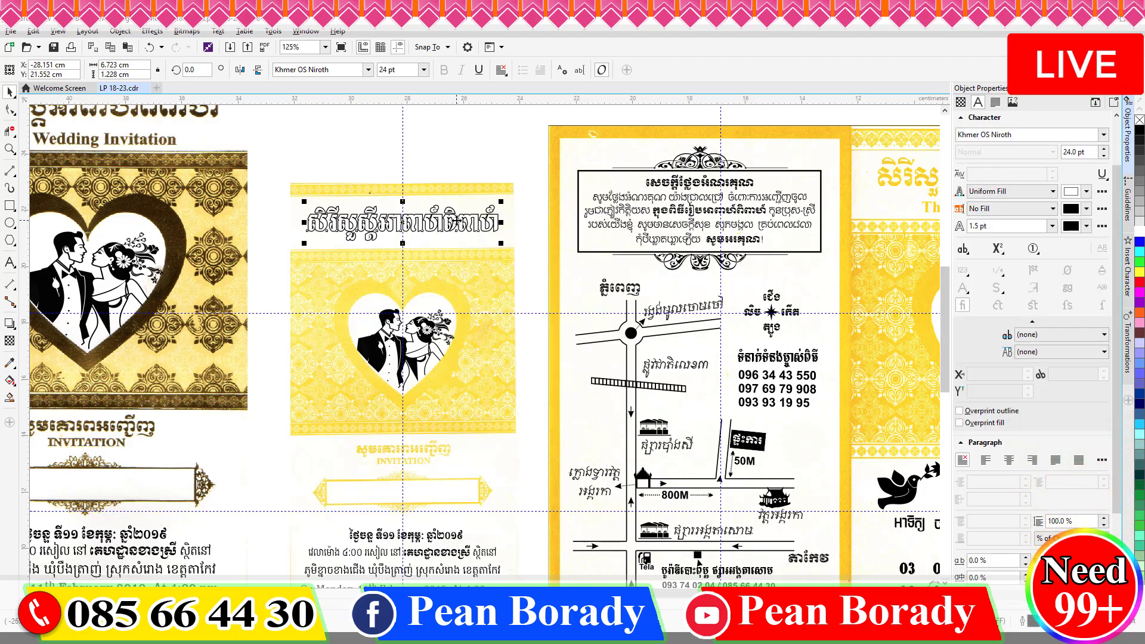
# Thicken the title outline to 8.0 pt, then settle on 4 pt.
pyautogui.scroll(4, 457, 214)
pyautogui.click(1053, 226)
pyautogui.click(991, 317)
pyautogui.click(1052, 226)
pyautogui.click(993, 308)
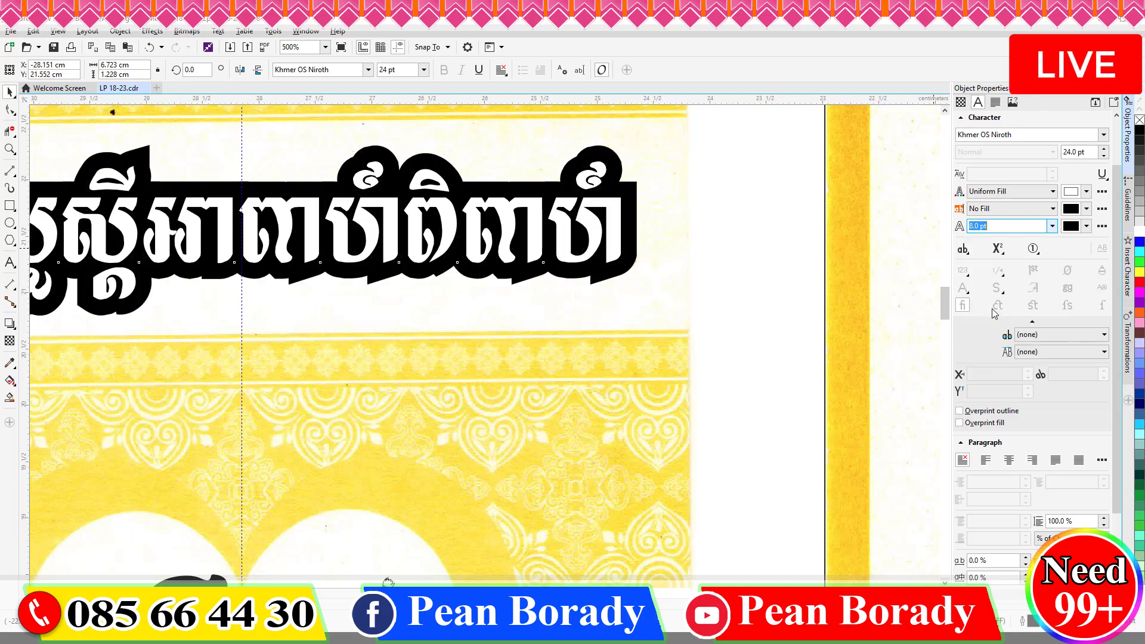
pyautogui.click(732, 247)
pyautogui.scroll(-2, 732, 249)
pyautogui.moveTo(486, 162); pyautogui.dragTo(748, 296)
pyautogui.click(749, 300)
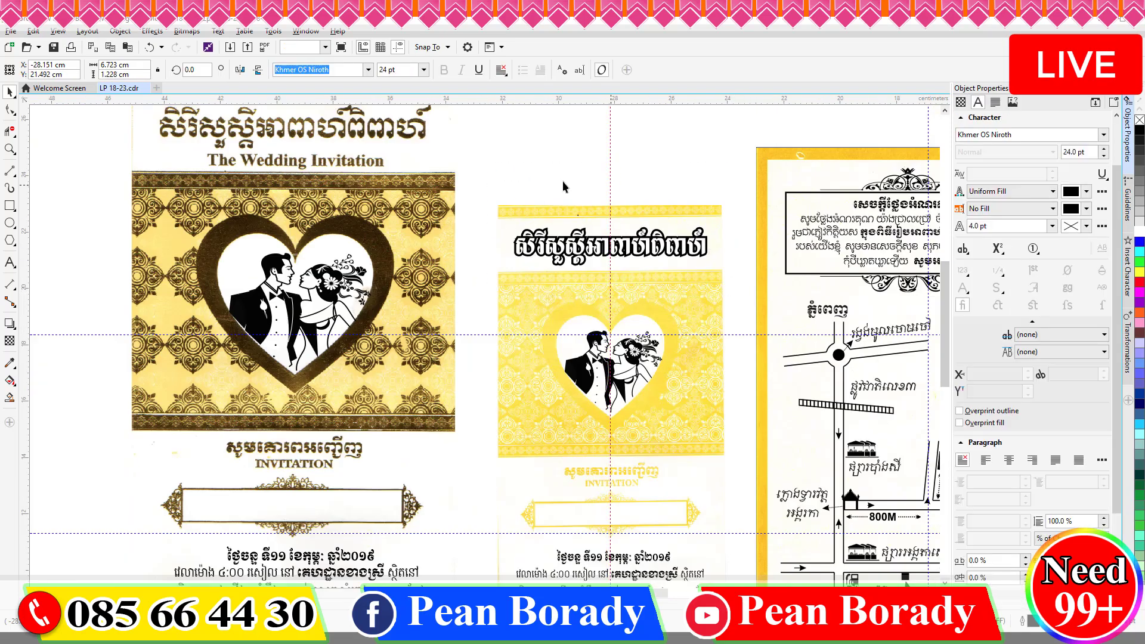
pyautogui.scroll(-4, 598, 437)
# Shift the two left cards into line and nudge the gold card to the right.
pyautogui.hscroll(3, 827, 544)
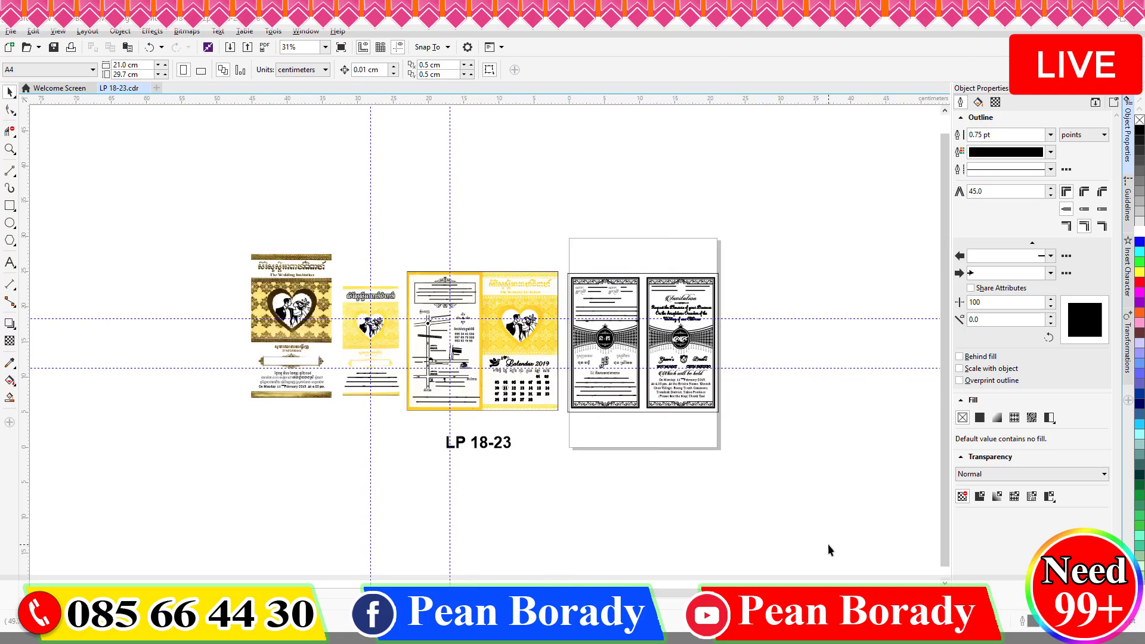
pyautogui.scroll(2, 492, 376)
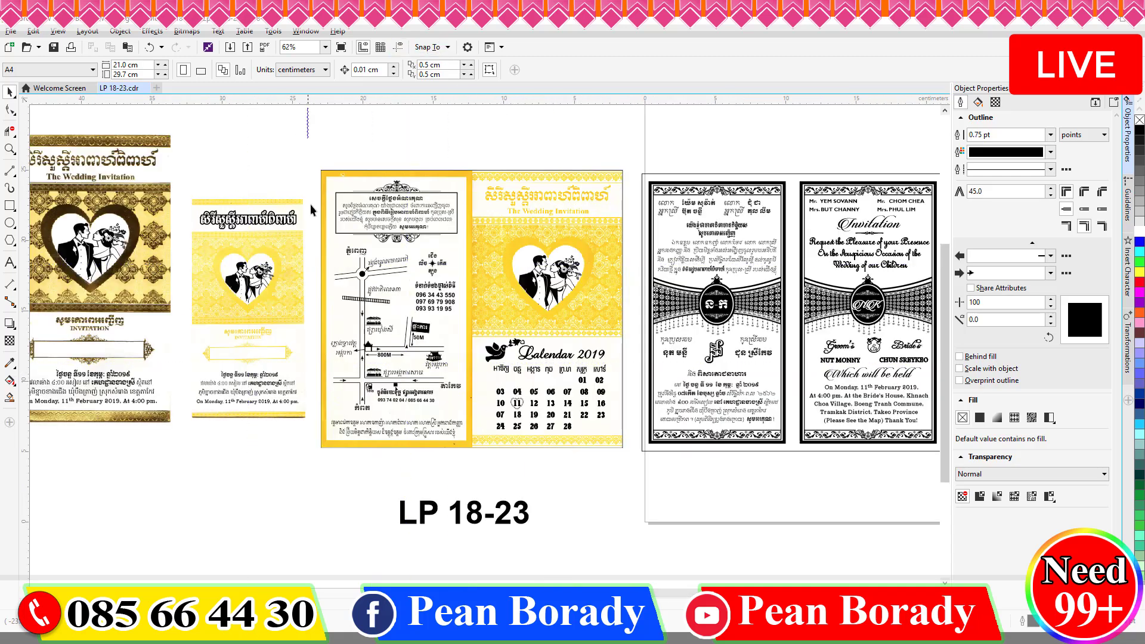
pyautogui.moveTo(311, 205); pyautogui.dragTo(71, 468)
pyautogui.moveTo(410, 400); pyautogui.dragTo(424, 425)
pyautogui.moveTo(120, 130); pyautogui.dragTo(354, 482)
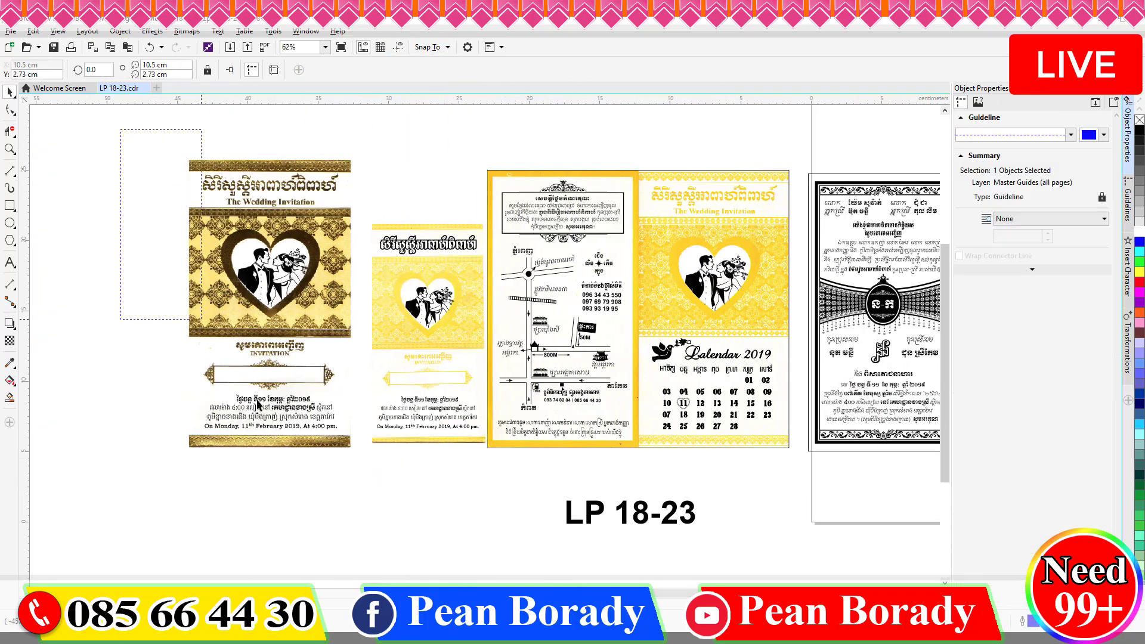
pyautogui.moveTo(257, 404); pyautogui.dragTo(358, 474)
pyautogui.moveTo(250, 439); pyautogui.dragTo(273, 437)
pyautogui.scroll(-1, 273, 438)
pyautogui.click(614, 479)
pyautogui.click(564, 436)
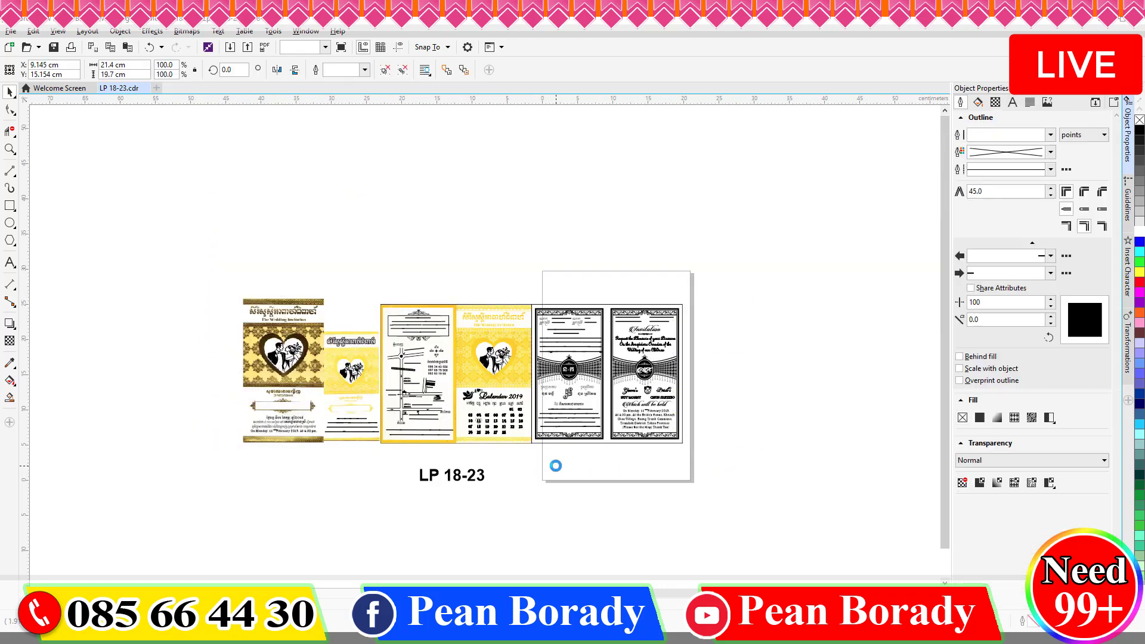
pyautogui.click(556, 466)
# Zoom the view to 70% and move the LP 18-23 label upward.
pyautogui.scroll(2, 443, 395)
pyautogui.write('70')
pyautogui.press('Return')
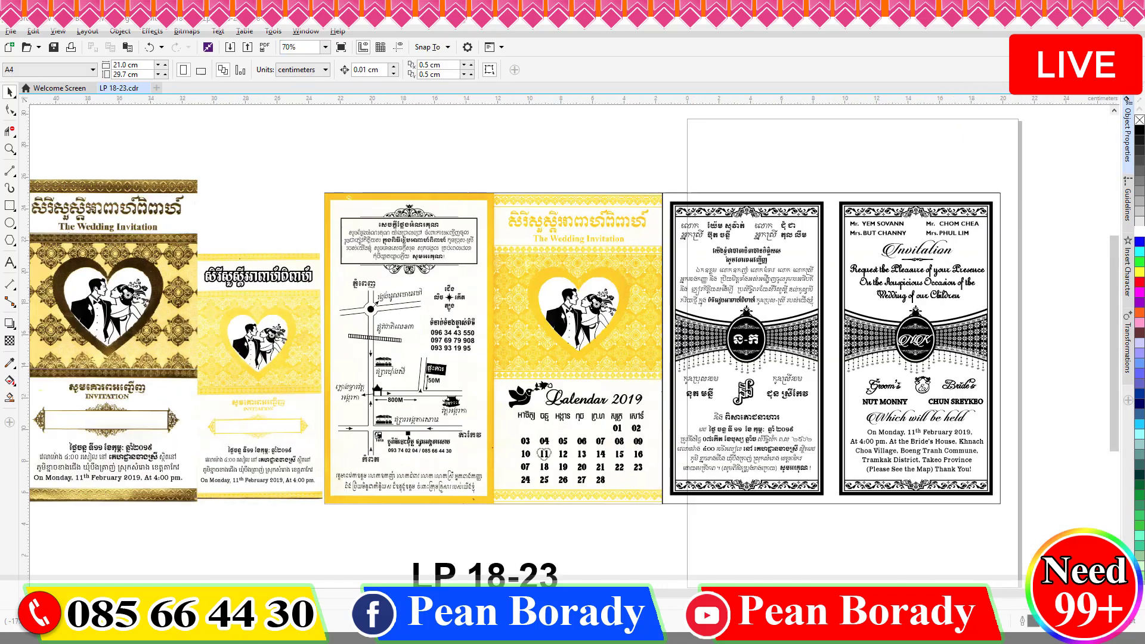
pyautogui.moveTo(734, 594); pyautogui.dragTo(684, 599)
pyautogui.moveTo(588, 574); pyautogui.dragTo(578, 543)
# Add 'Free Soft Template' to the label and begin a second line for 'CorelDraw x8'.
pyautogui.press('super+space')
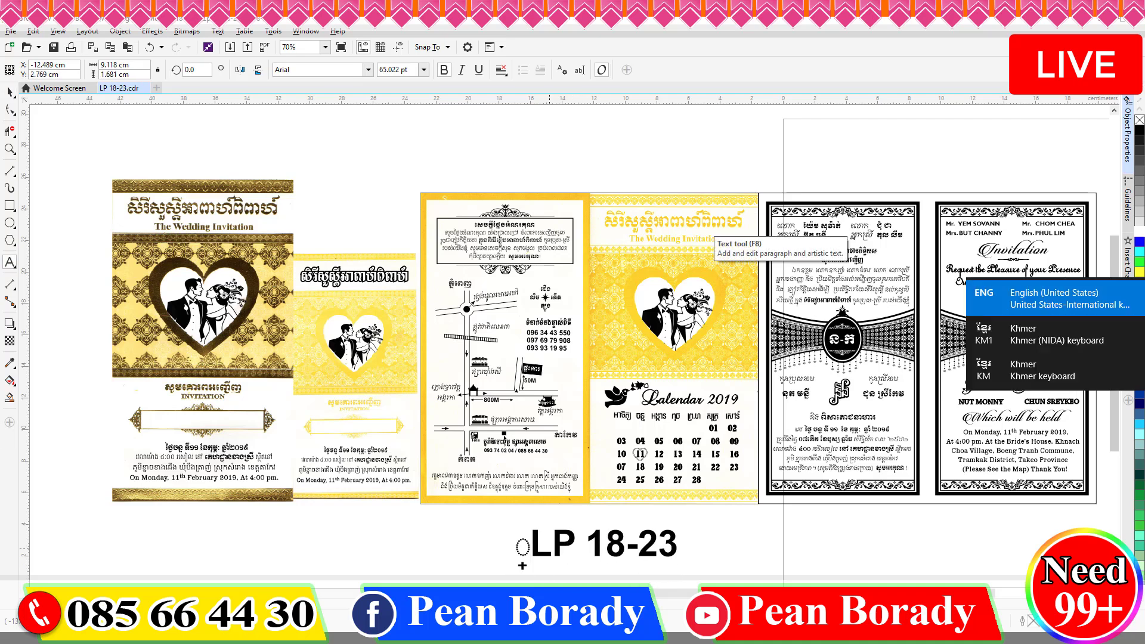
pyautogui.write('Free Soft Templa')
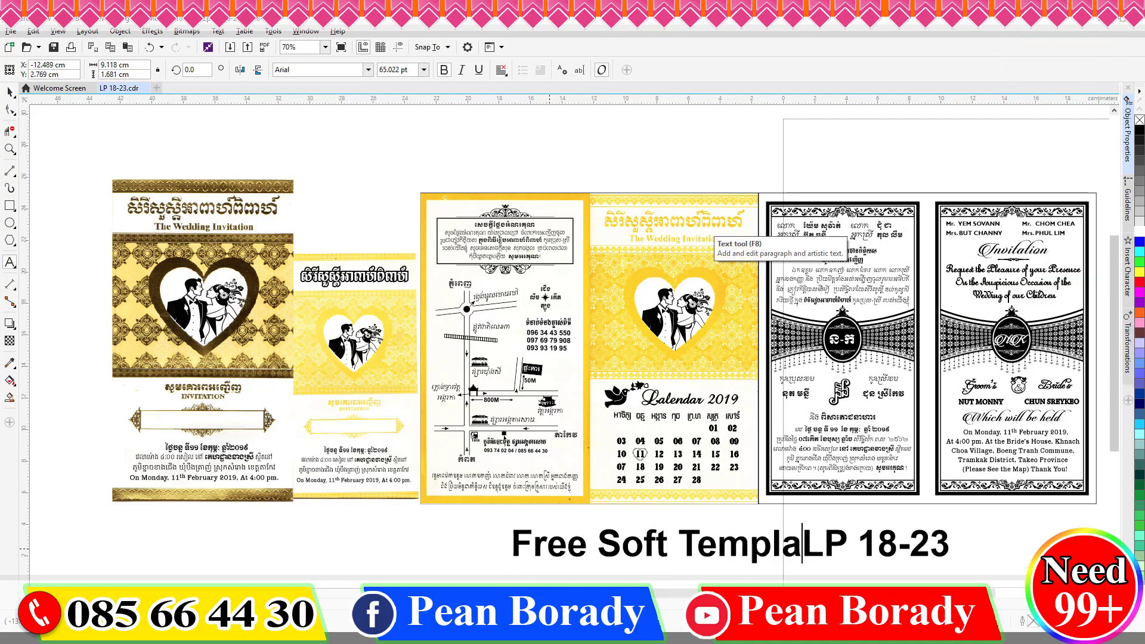
pyautogui.write('te')
pyautogui.press('End')
pyautogui.press('Return')
pyautogui.write('C')
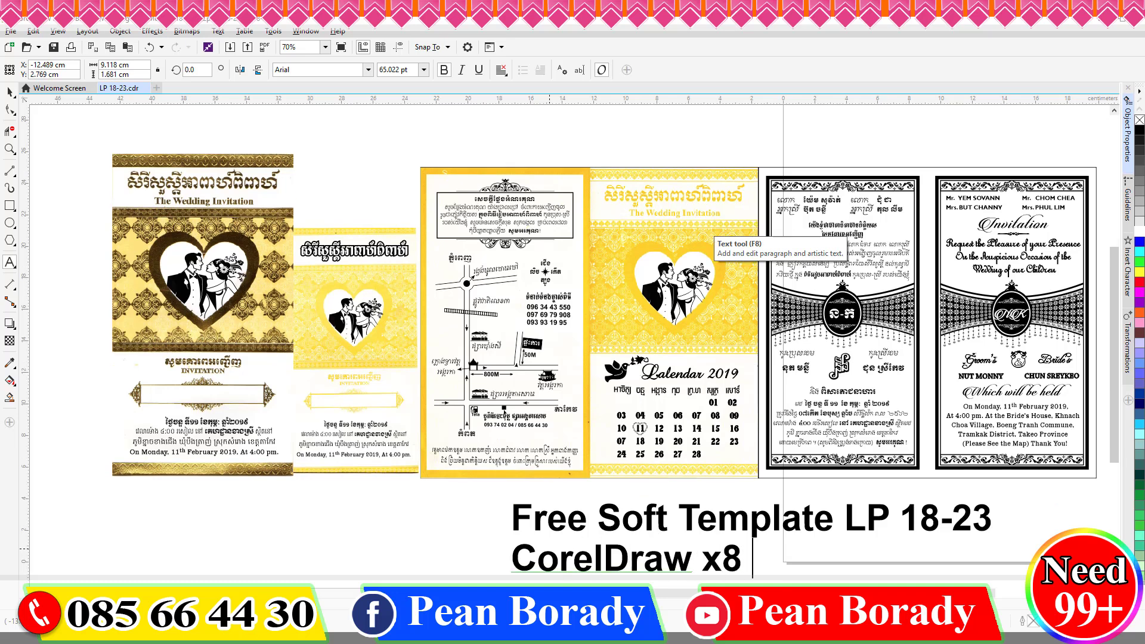
pyautogui.write('Up')
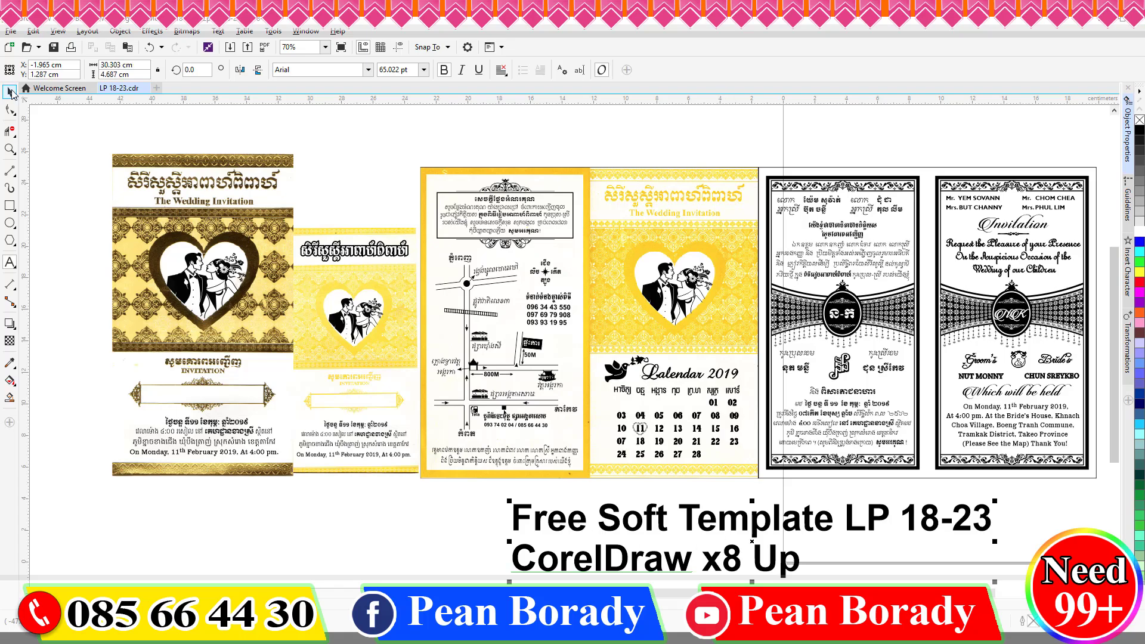